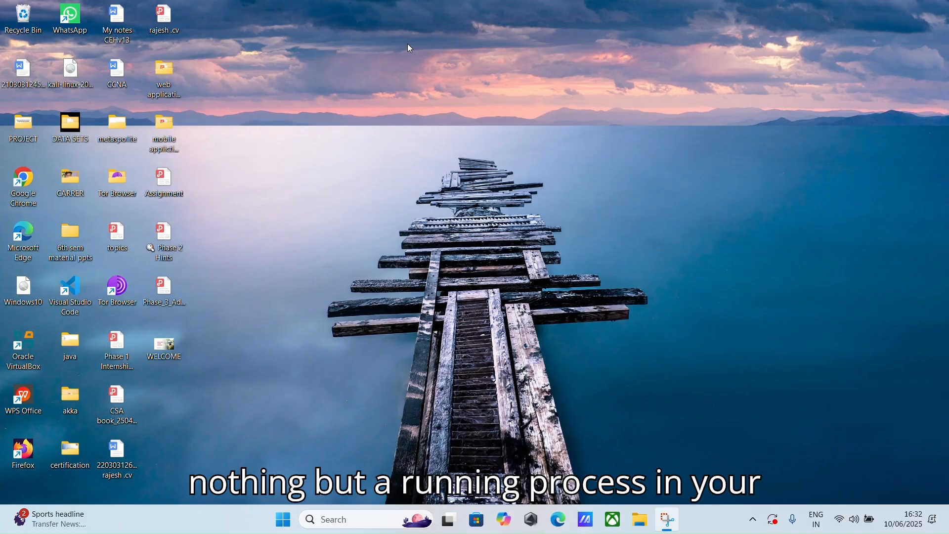
Step: Open Command Prompt from Windows search, then close it again
{"action": "left_click", "coordinate": [343, 520]}
{"action": "type", "text": "cmd"}
{"action": "key", "text": "Return"}
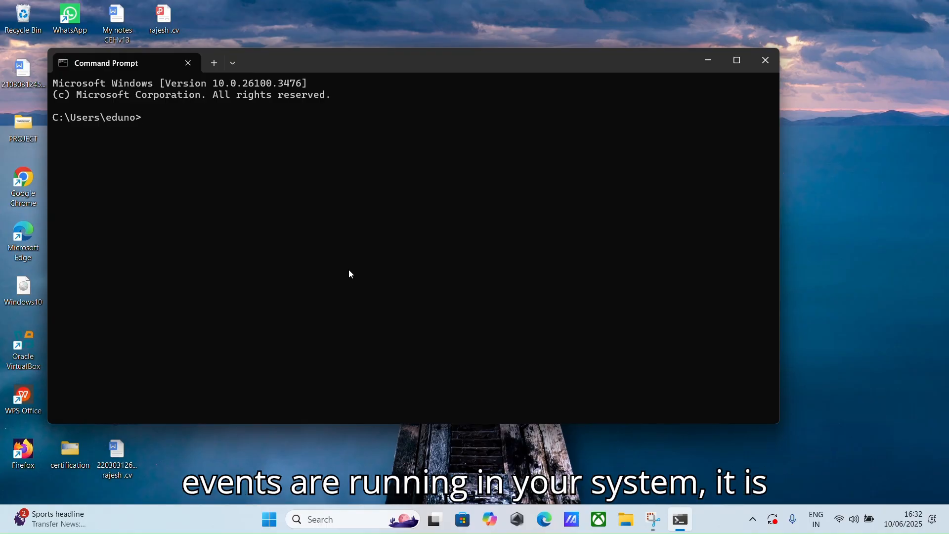
{"action": "left_click", "coordinate": [775, 67]}
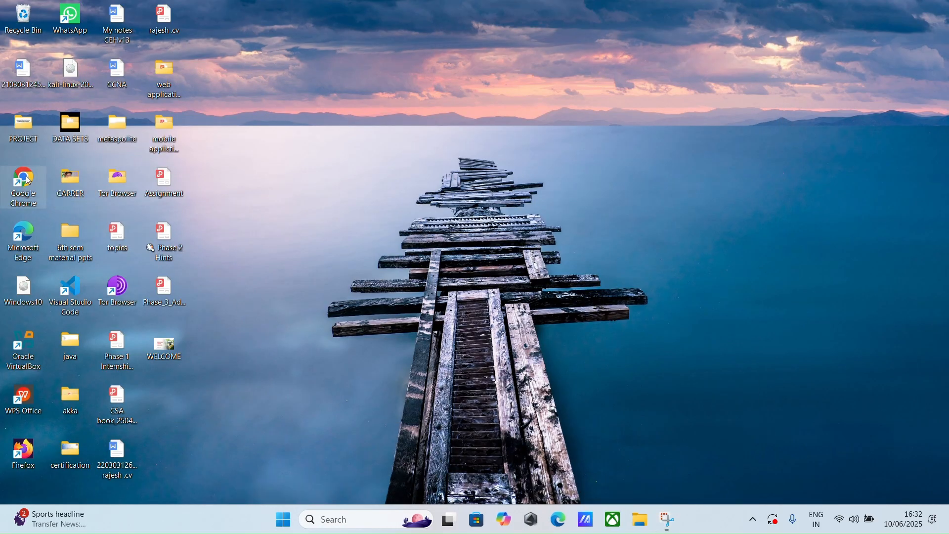
Step: Launch Chrome and search for the Splunk Enterprise 9.4.3 download page
{"action": "double_click", "coordinate": [25, 183]}
{"action": "left_click", "coordinate": [250, 43]}
{"action": "type", "text": "splunk "}
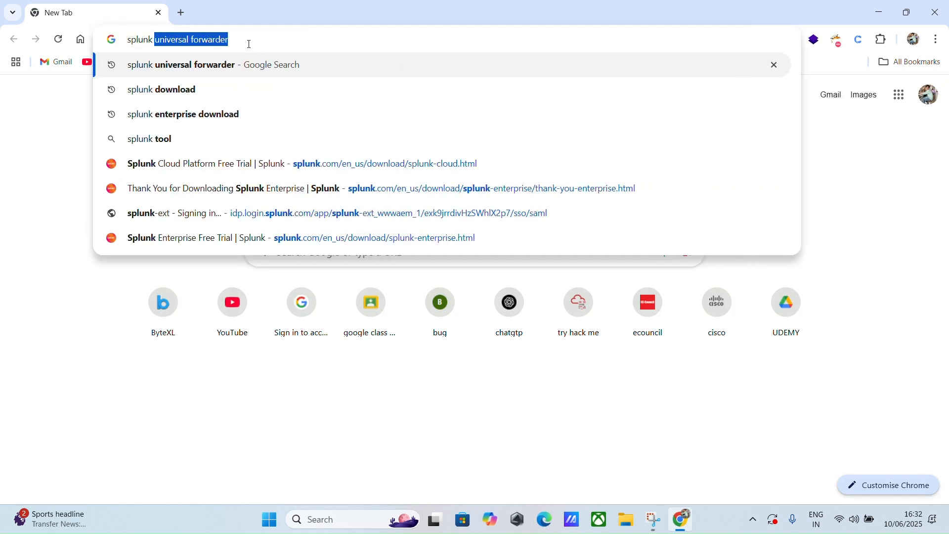
{"action": "type", "text": "en"}
{"action": "left_click", "coordinate": [159, 89]}
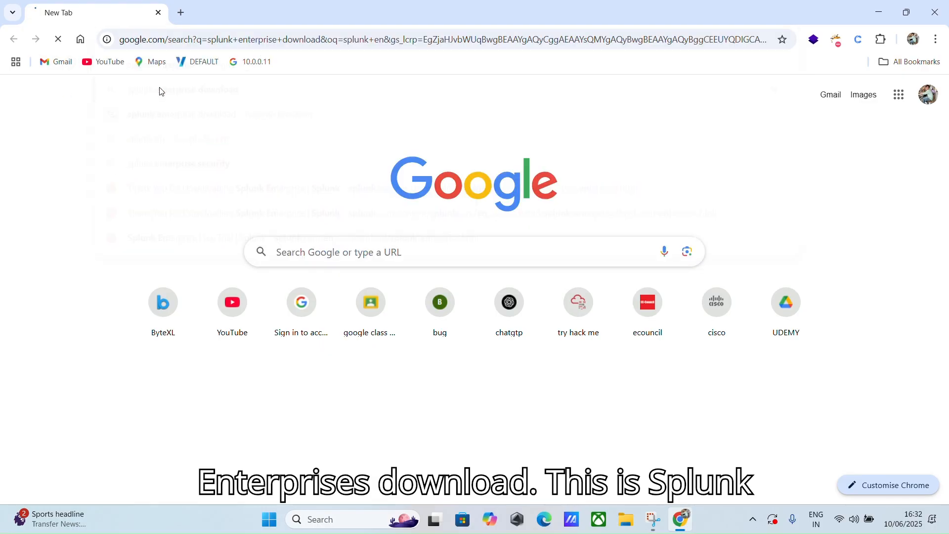
{"action": "scroll", "coordinate": [205, 303], "scroll_direction": "down", "scroll_amount": 1}
{"action": "scroll", "coordinate": [204, 303], "scroll_direction": "down", "scroll_amount": 3}
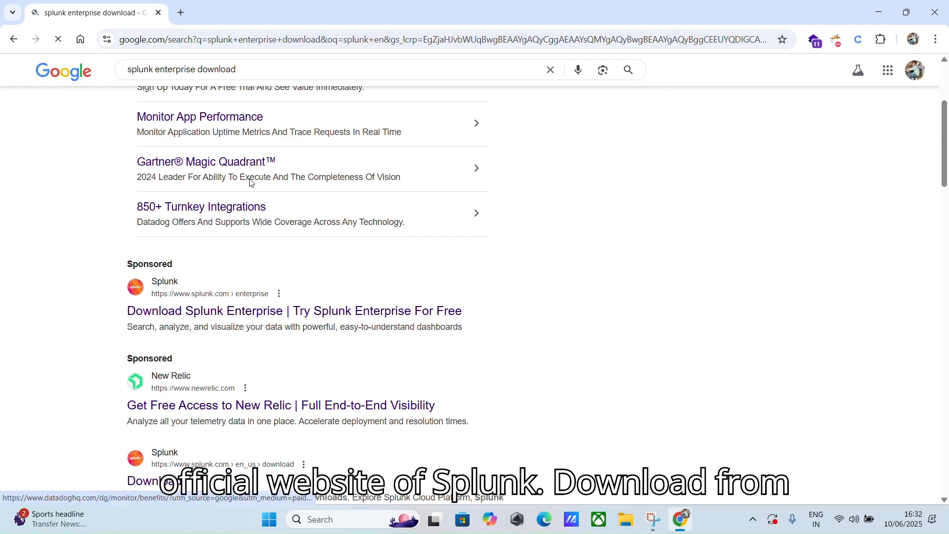
Step: In a new tab, search 'splunk universal forwarder' and open its 9.4.3 download page
{"action": "left_click", "coordinate": [181, 12]}
{"action": "left_click", "coordinate": [196, 43]}
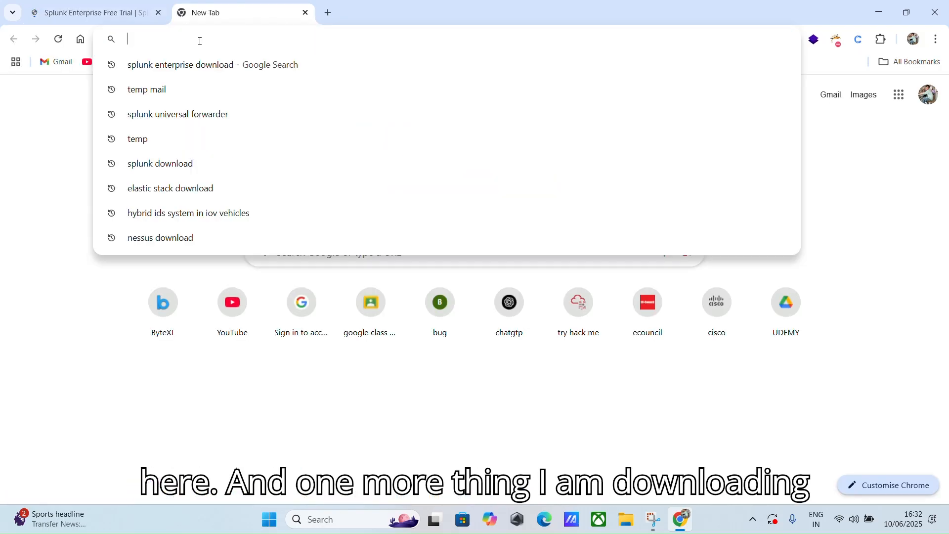
{"action": "type", "text": "sp"}
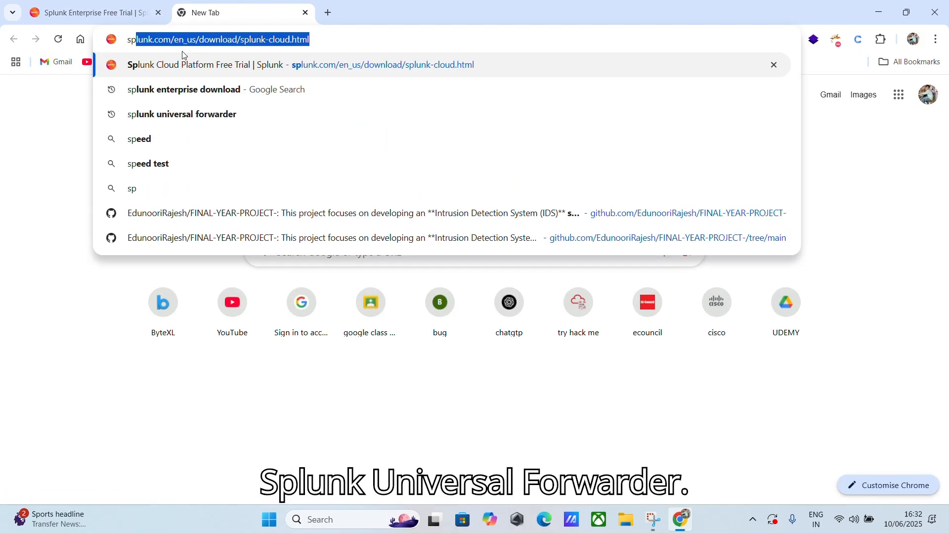
{"action": "left_click", "coordinate": [195, 118]}
{"action": "left_click", "coordinate": [79, 7]}
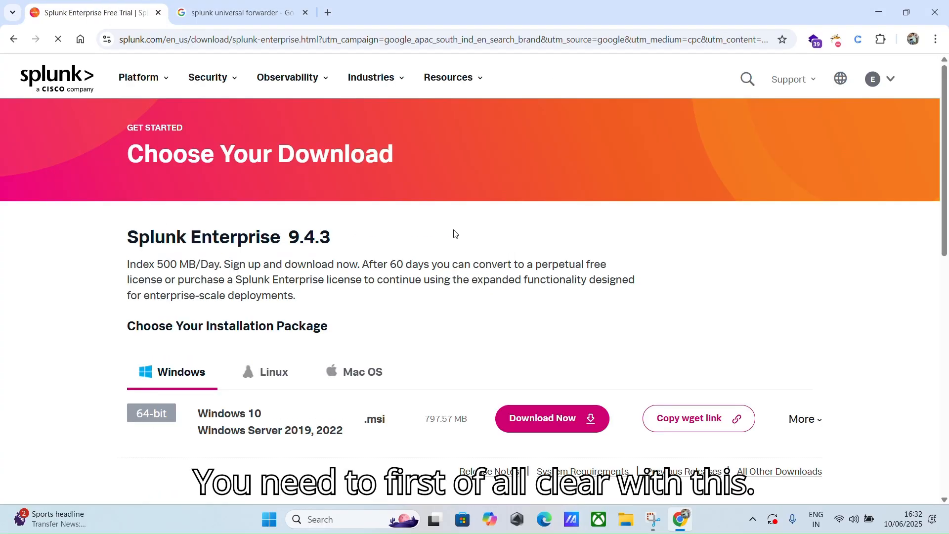
{"action": "left_click_drag", "start_coordinate": [114, 241], "coordinate": [321, 261]}
{"action": "left_click", "coordinate": [237, 14]}
{"action": "left_click", "coordinate": [140, 241]}
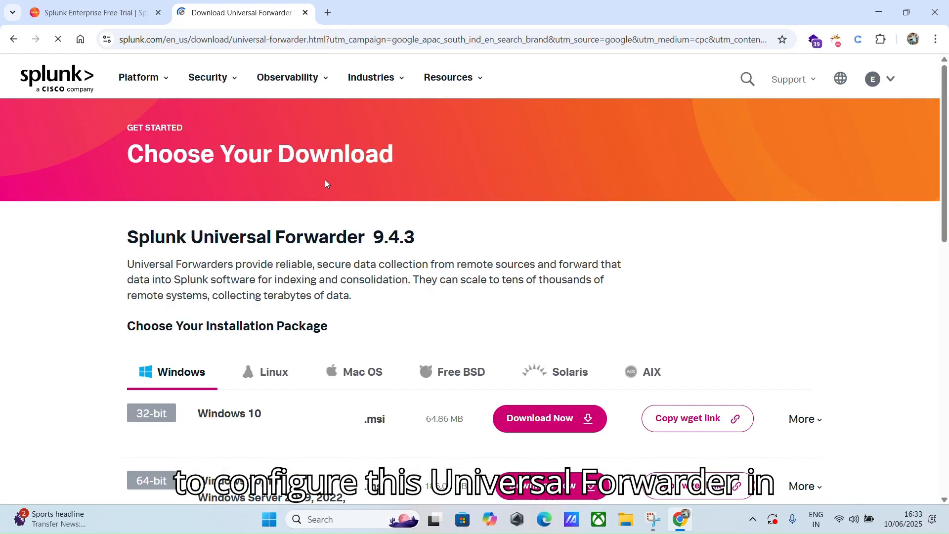
{"action": "scroll", "coordinate": [325, 183], "scroll_direction": "down", "scroll_amount": 2}
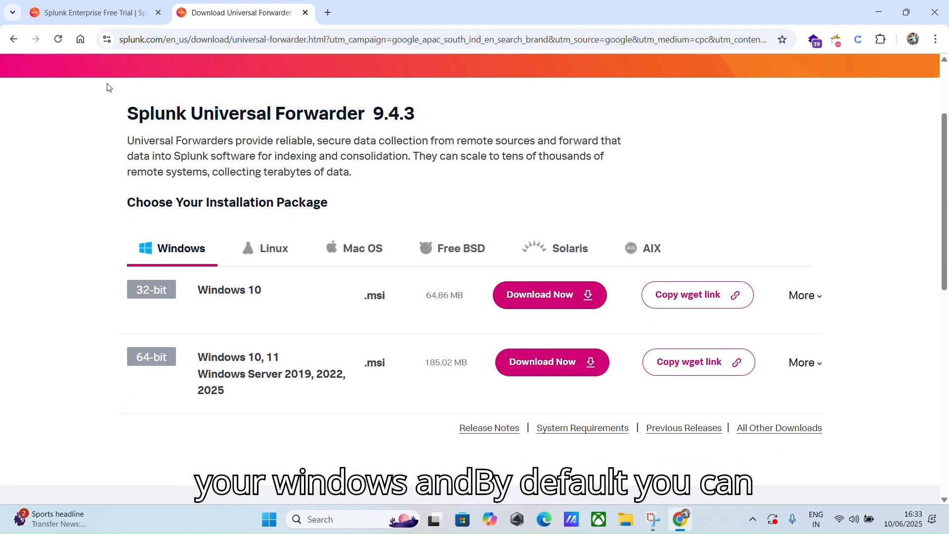
Step: Review the Enterprise and Universal Forwarder download tabs, then bring up File Explorer
{"action": "left_click", "coordinate": [76, 3]}
{"action": "left_click", "coordinate": [203, 277]}
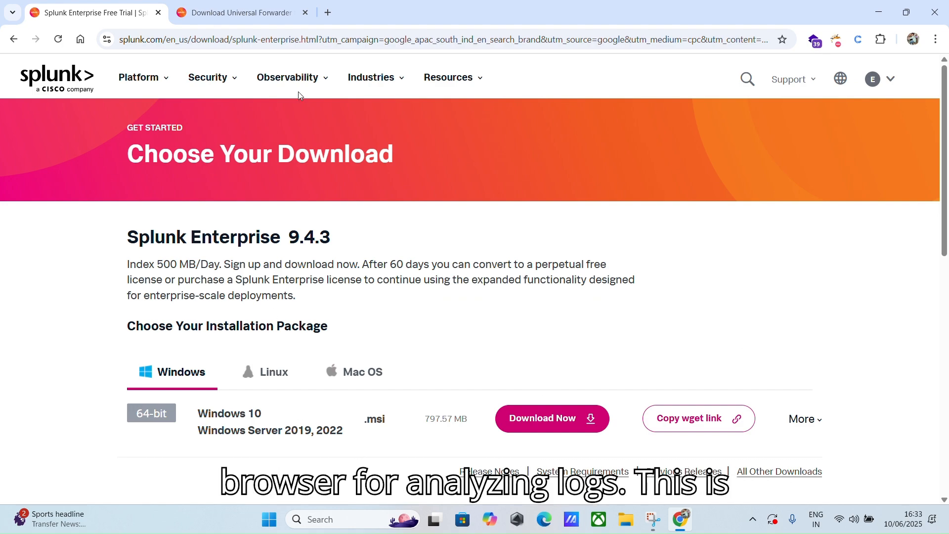
{"action": "key", "text": "ctrl+Tab"}
{"action": "key", "text": "ctrl+Tab"}
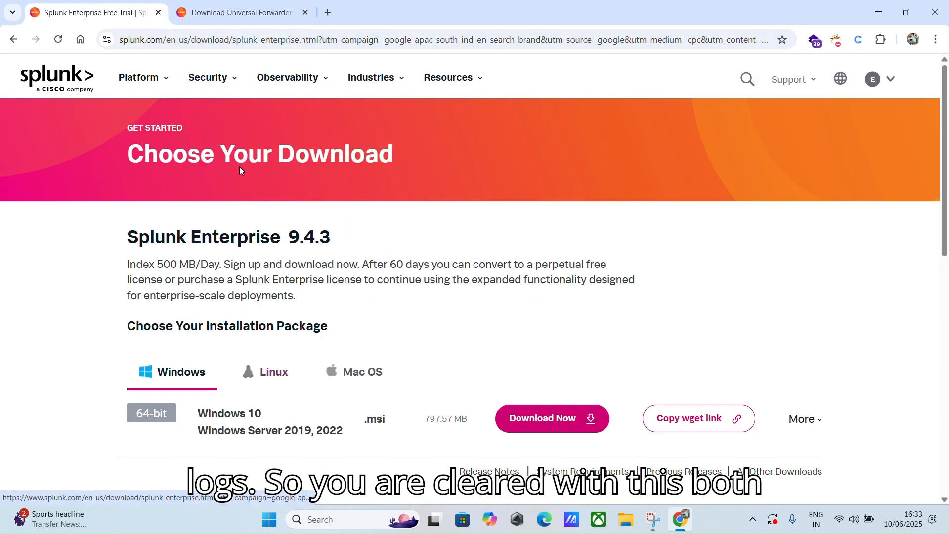
{"action": "key", "text": "ctrl+Tab"}
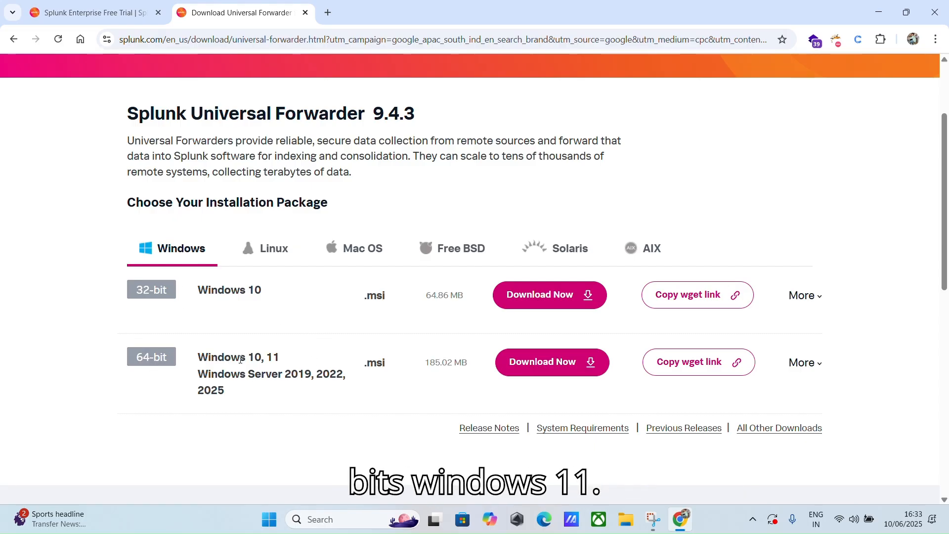
{"action": "left_click", "coordinate": [96, 14]}
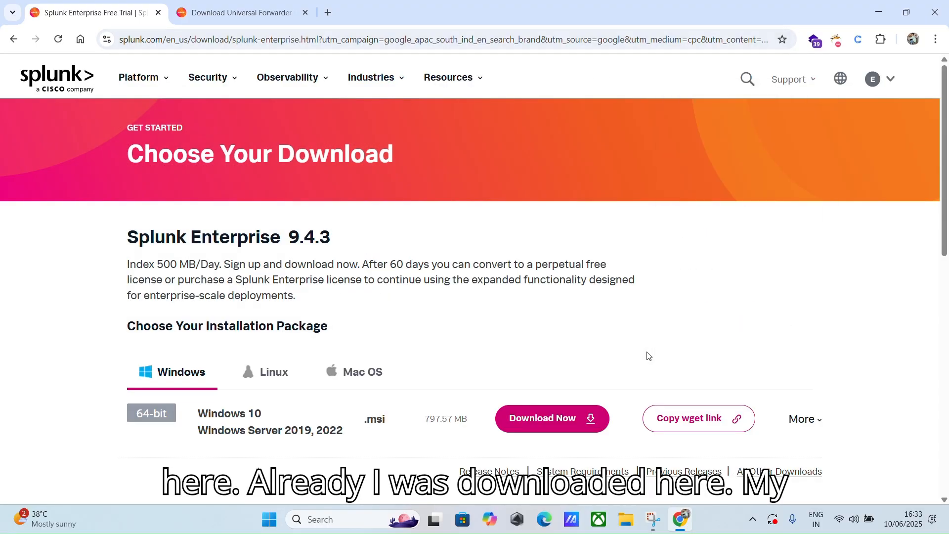
{"action": "key", "text": "super+e"}
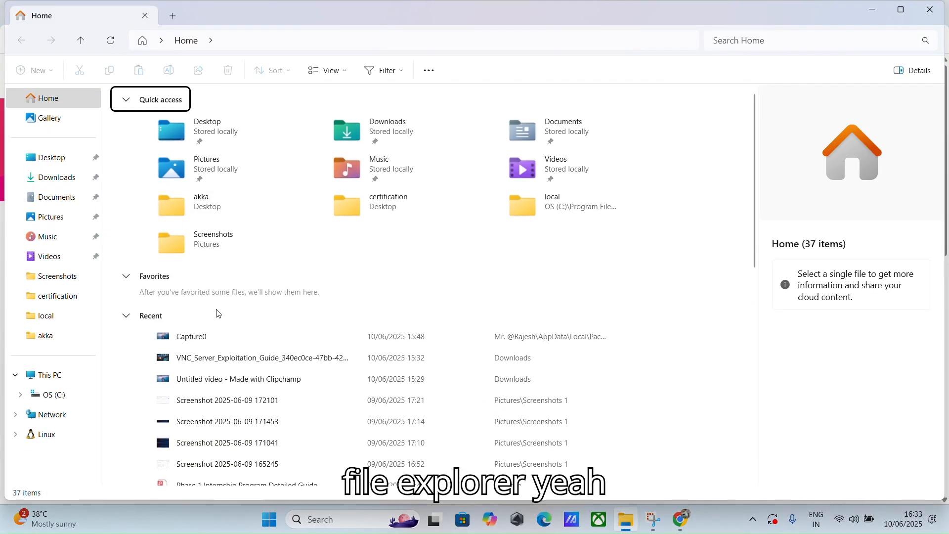
Step: Run the splunk-9.4.3 MSI from Downloads, accept the license, keep C:\Program Files\Splunk\ and Local System
{"action": "left_click", "coordinate": [45, 180]}
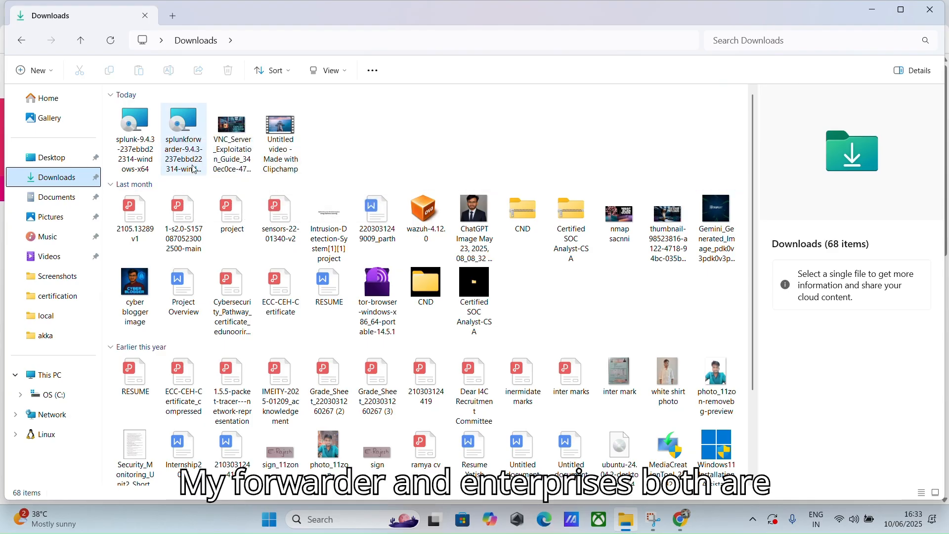
{"action": "double_click", "coordinate": [152, 154]}
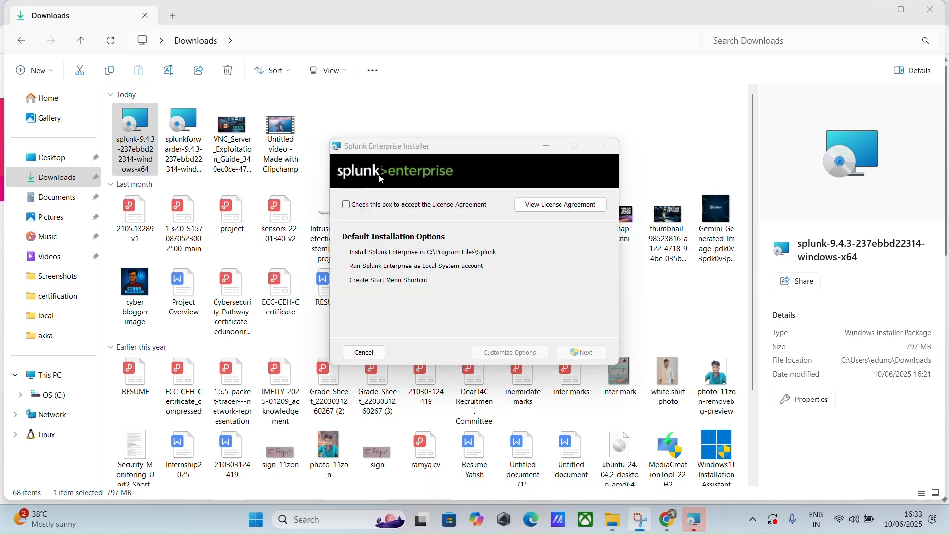
{"action": "left_click", "coordinate": [346, 204]}
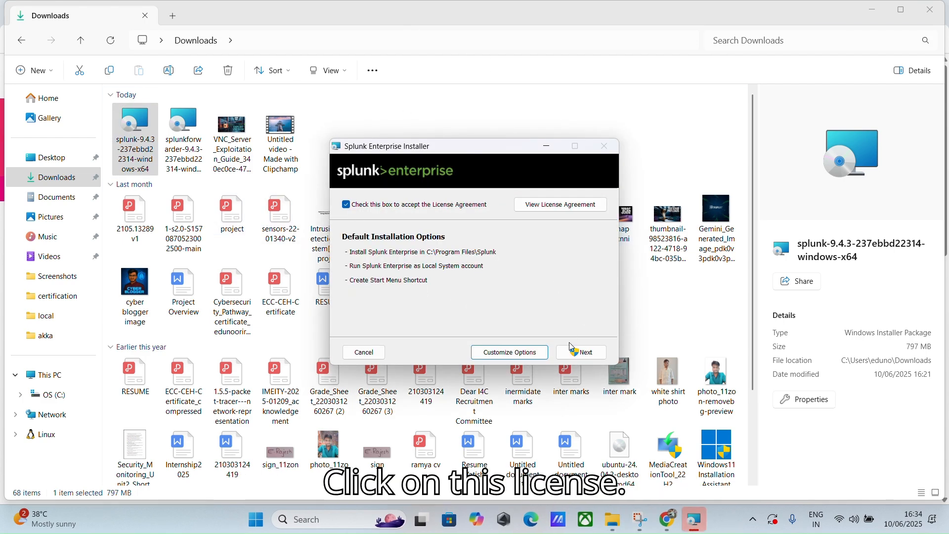
{"action": "left_click", "coordinate": [525, 352]}
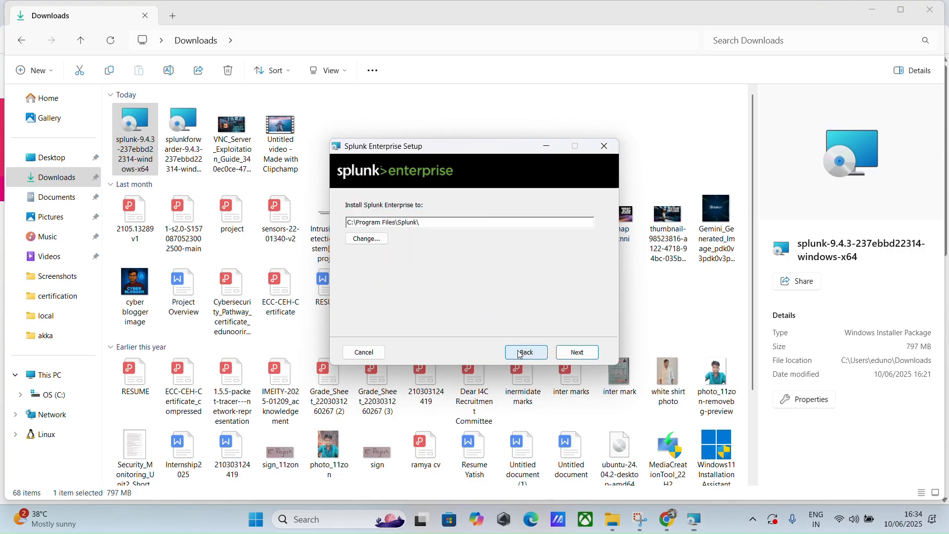
{"action": "left_click", "coordinate": [583, 356]}
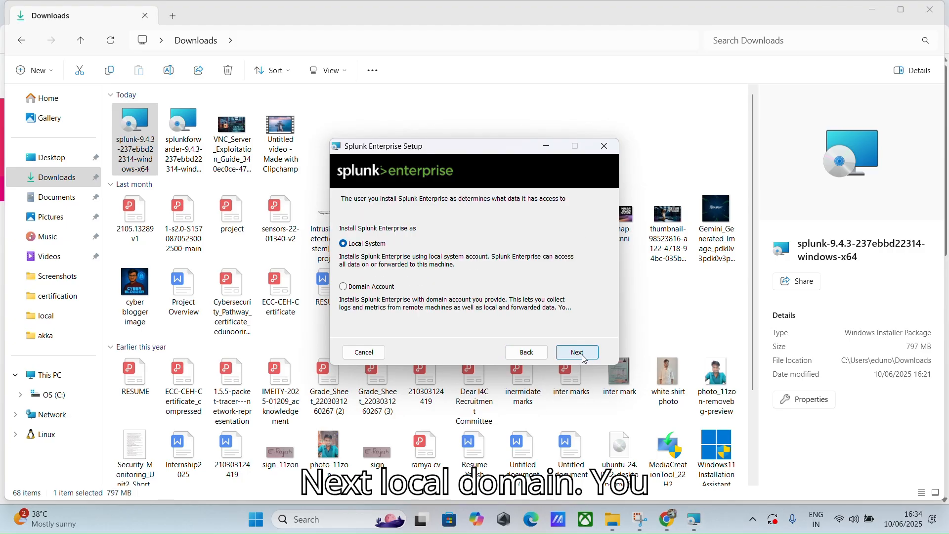
{"action": "left_click", "coordinate": [584, 356]}
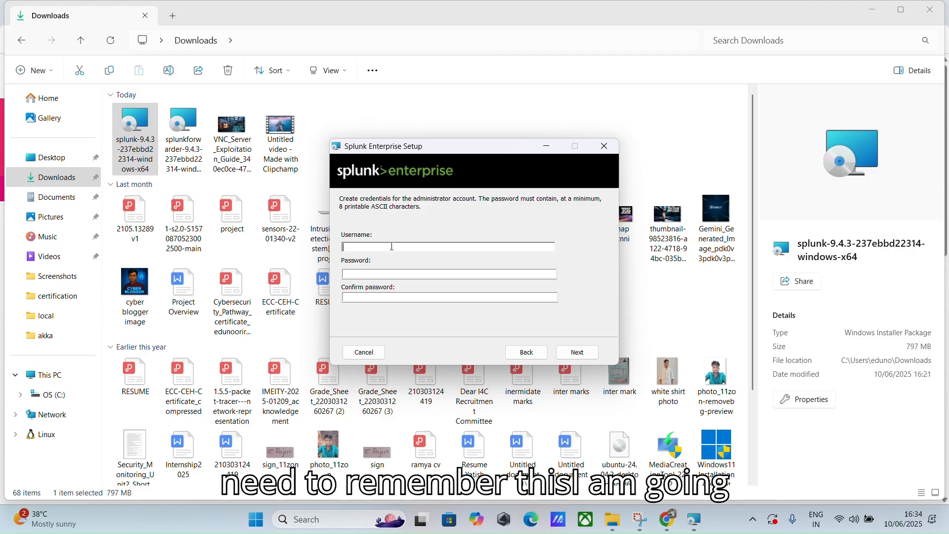
Step: Enter the administrator username and password, then submit the credentials
{"action": "type", "text": "edunoorirajesh"}
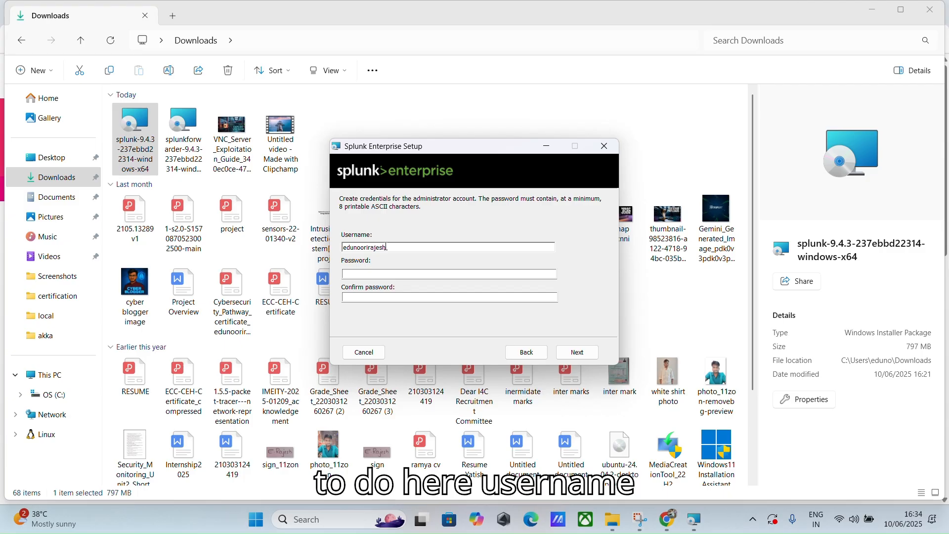
{"action": "left_click", "coordinate": [405, 275]}
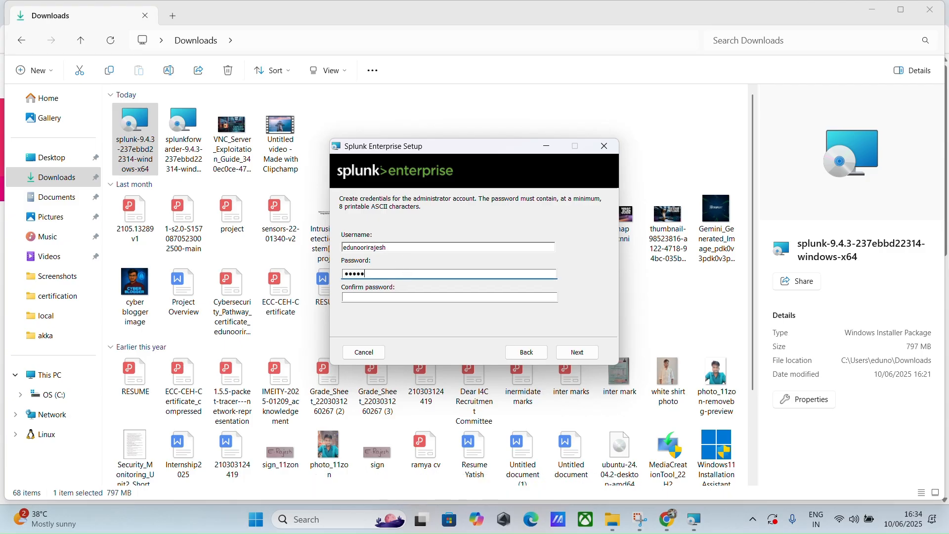
{"action": "left_click", "coordinate": [401, 298]}
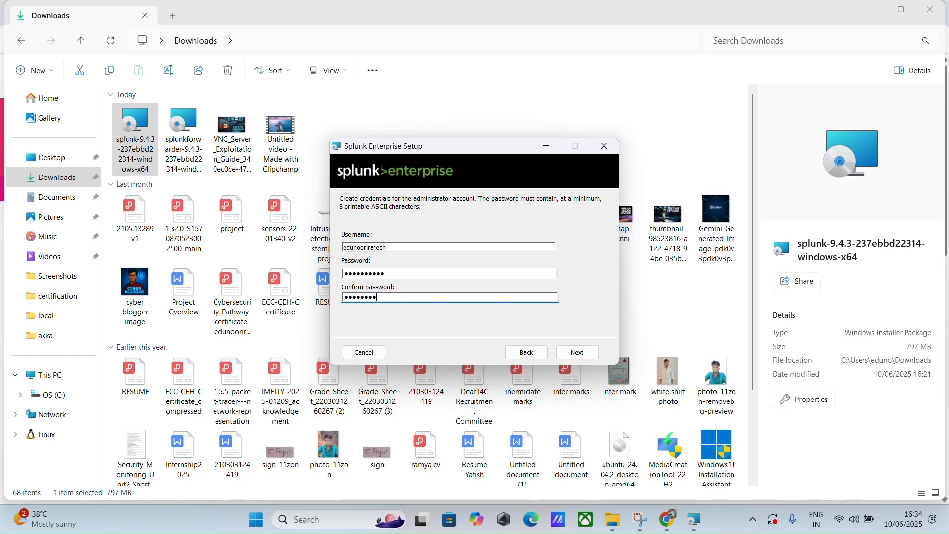
{"action": "type", "text": "**"}
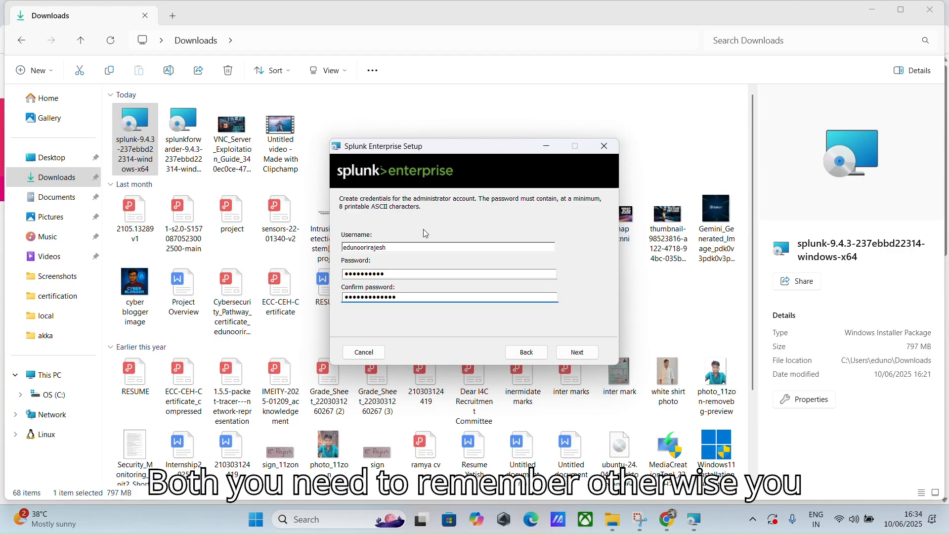
{"action": "left_click", "coordinate": [395, 276]}
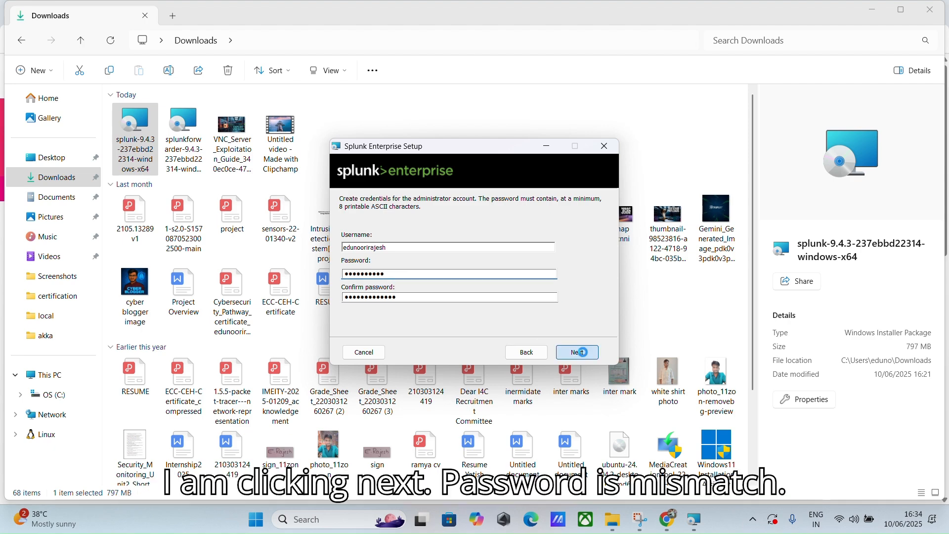
{"action": "left_click", "coordinate": [569, 350]}
Step: Dismiss the password-mismatch warning, retype a matching password and continue
{"action": "left_click", "coordinate": [482, 281]}
{"action": "left_click", "coordinate": [414, 275]}
{"action": "key", "text": "BackSpace"}
{"action": "key", "text": "BackSpace"}
{"action": "key", "text": "BackSpace"}
{"action": "key", "text": "BackSpace"}
{"action": "key", "text": "BackSpace"}
{"action": "key", "text": "BackSpace"}
{"action": "key", "text": "BackSpace"}
{"action": "key", "text": "BackSpace"}
{"action": "key", "text": "BackSpace"}
{"action": "key", "text": "BackSpace"}
{"action": "key", "text": "BackSpace"}
{"action": "key", "text": "BackSpace"}
{"action": "key", "text": "BackSpace"}
{"action": "key", "text": "BackSpace"}
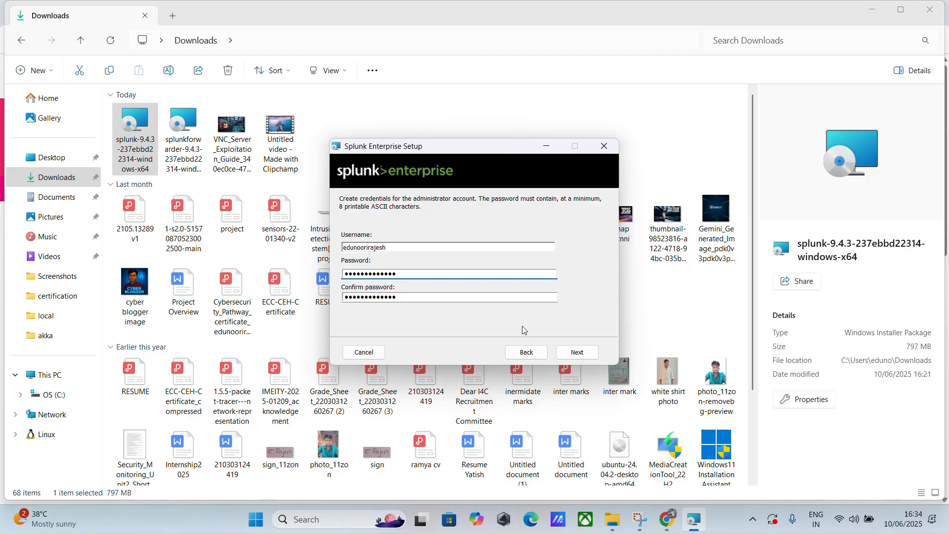
{"action": "left_click", "coordinate": [579, 352]}
Step: Install Splunk Enterprise and finish with browser launch so Splunk Web opens at 127.0.0.1:8000
{"action": "left_click", "coordinate": [581, 352]}
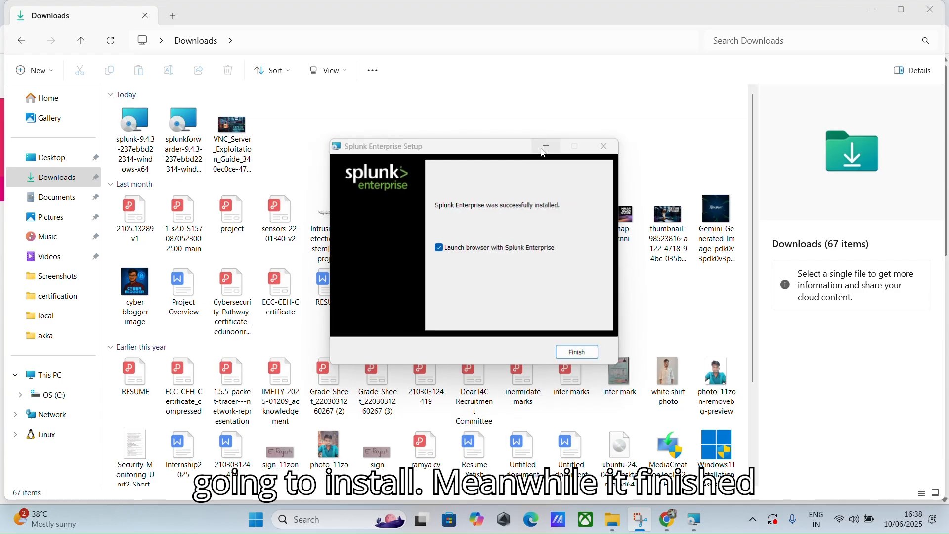
{"action": "left_click", "coordinate": [575, 352]}
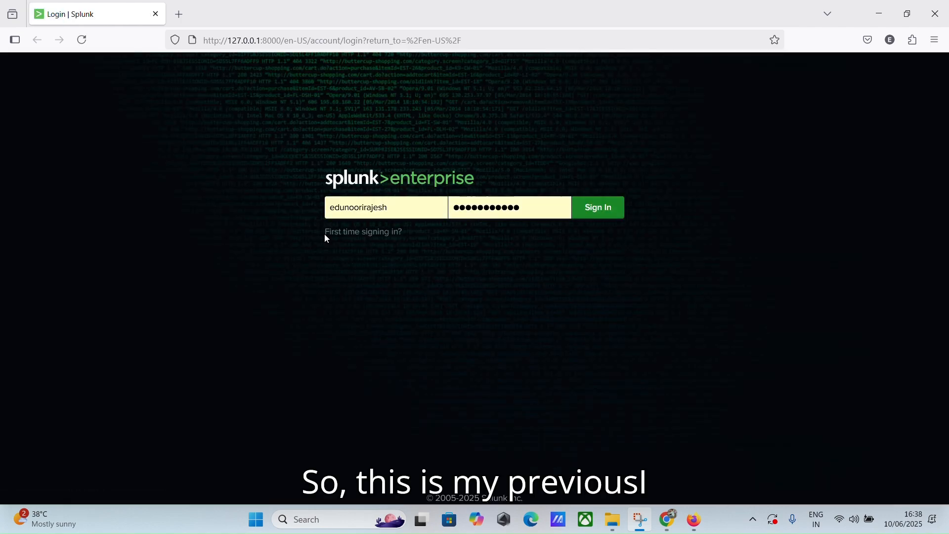
Step: Log in to Splunk Web with the admin credentials, retrying after the failed first attempt
{"action": "left_click", "coordinate": [326, 235]}
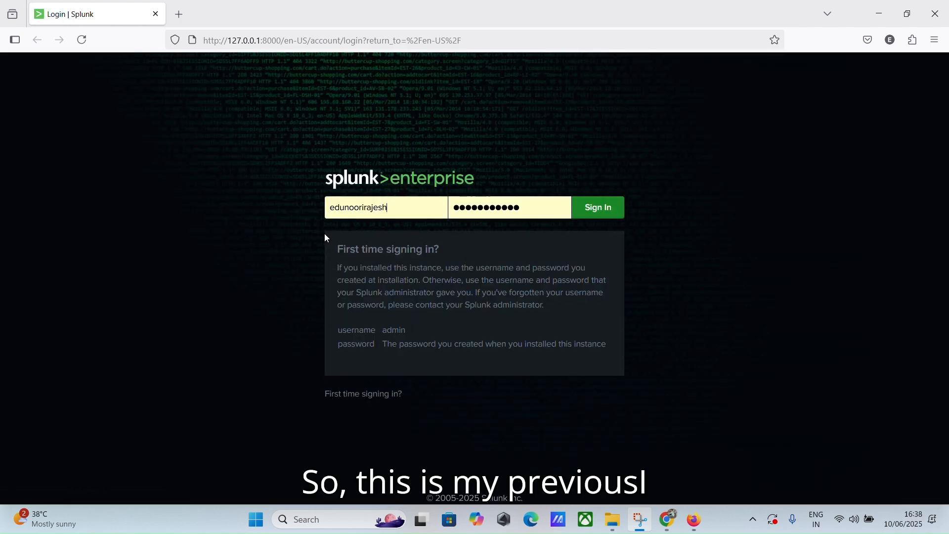
{"action": "left_click", "coordinate": [397, 209]}
{"action": "left_click", "coordinate": [582, 204]}
{"action": "left_click", "coordinate": [547, 208]}
{"action": "key", "text": "BackSpace"}
{"action": "key", "text": "BackSpace"}
{"action": "key", "text": "BackSpace"}
{"action": "key", "text": "BackSpace"}
{"action": "key", "text": "BackSpace"}
{"action": "key", "text": "BackSpace"}
{"action": "key", "text": "BackSpace"}
{"action": "key", "text": "BackSpace"}
{"action": "key", "text": "BackSpace"}
{"action": "key", "text": "BackSpace"}
{"action": "key", "text": "BackSpace"}
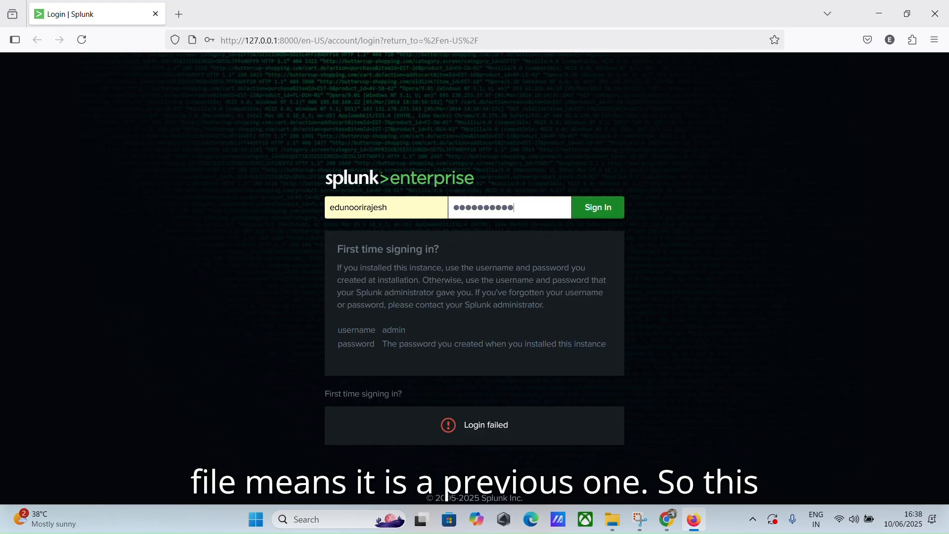
{"action": "type", "text": "•••••••••••"}
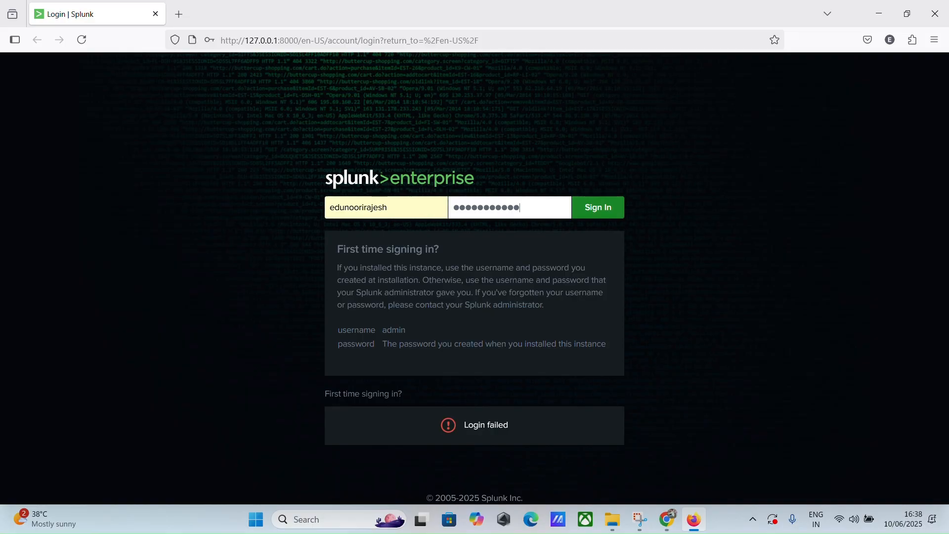
{"action": "type", "text": "••"}
{"action": "key", "text": "Return"}
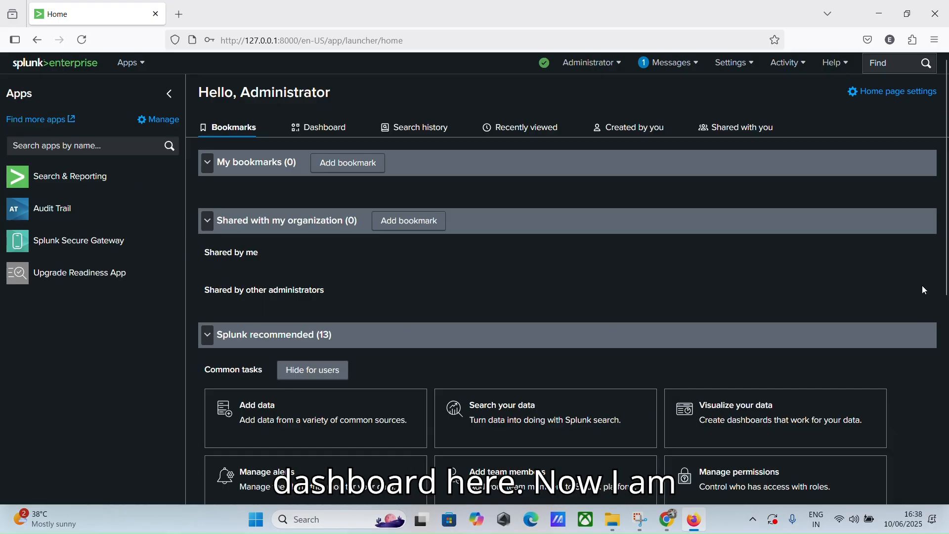
{"action": "left_click", "coordinate": [613, 518]}
Step: Run the splunkforwarder MSI, accept the license, and choose Customize Options
{"action": "double_click", "coordinate": [184, 142]}
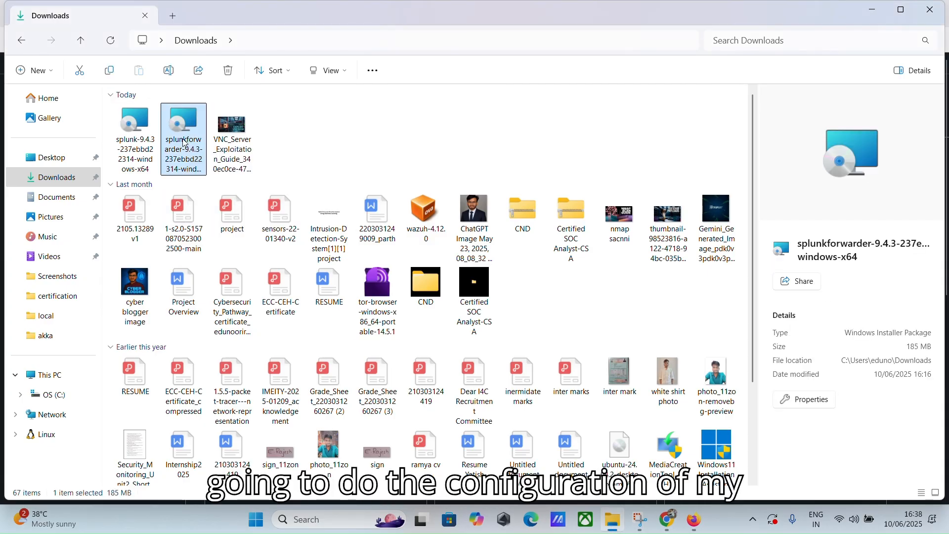
{"action": "left_click", "coordinate": [346, 206]}
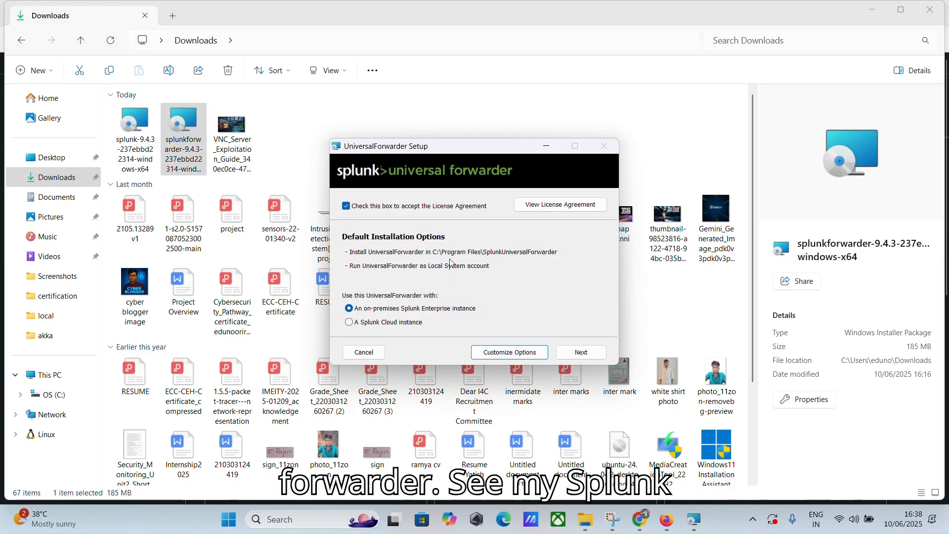
{"action": "left_click", "coordinate": [409, 22]}
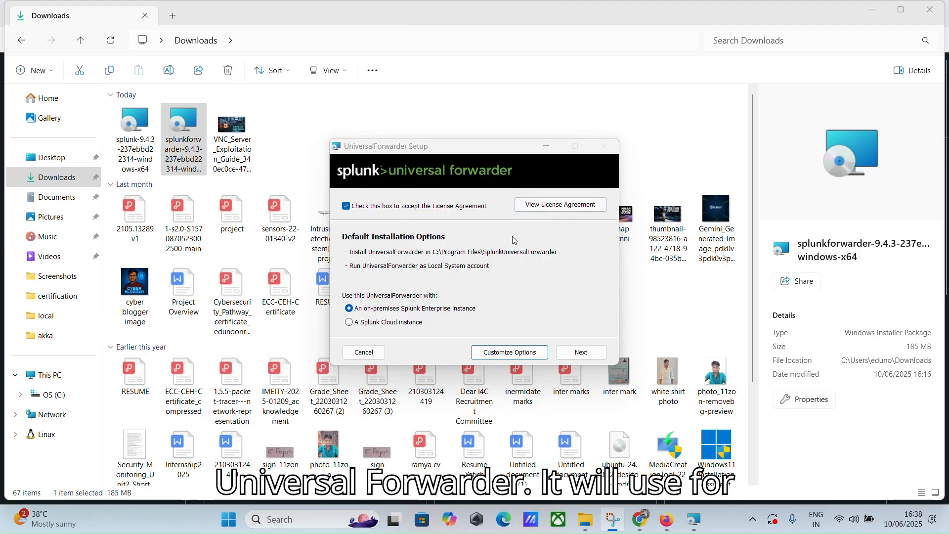
{"action": "left_click", "coordinate": [526, 352]}
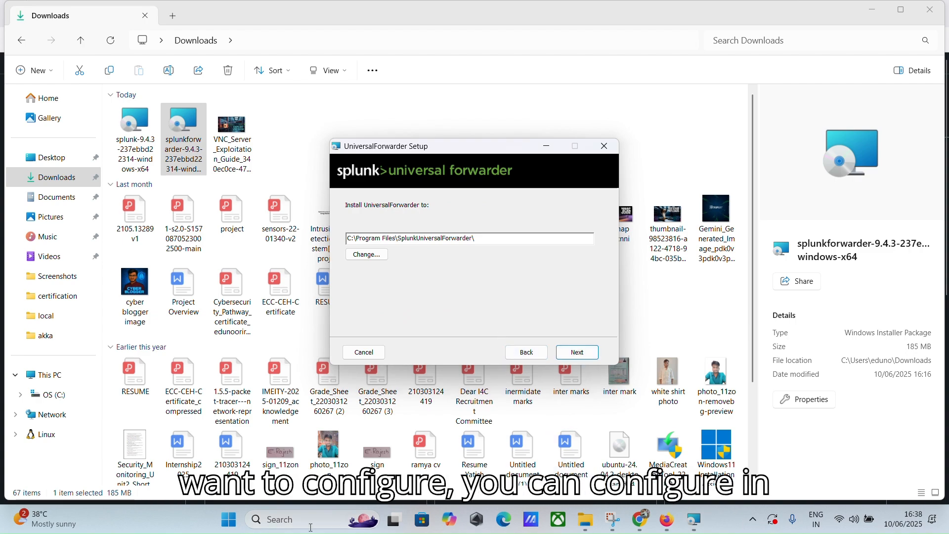
Step: Launch Oracle VirtualBox from Windows search
{"action": "left_click", "coordinate": [341, 518]}
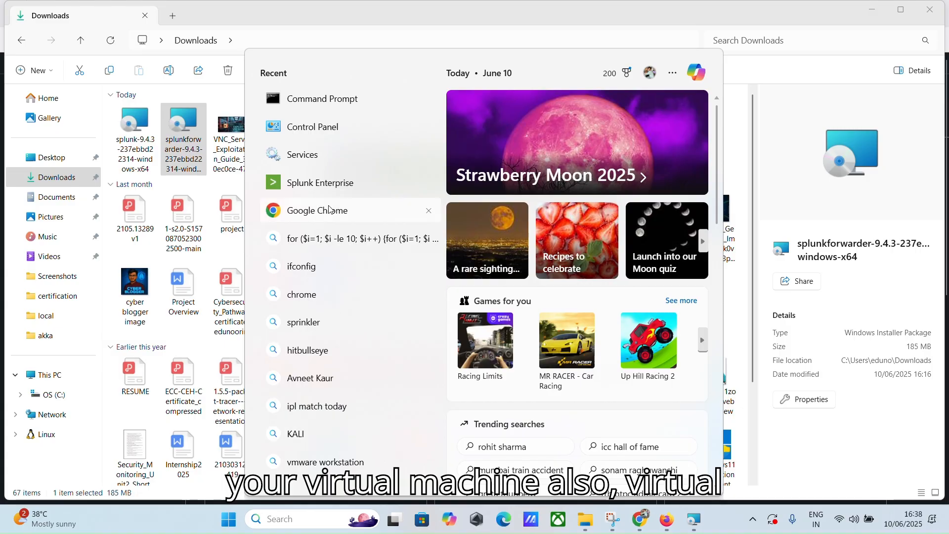
{"action": "type", "text": "vi"}
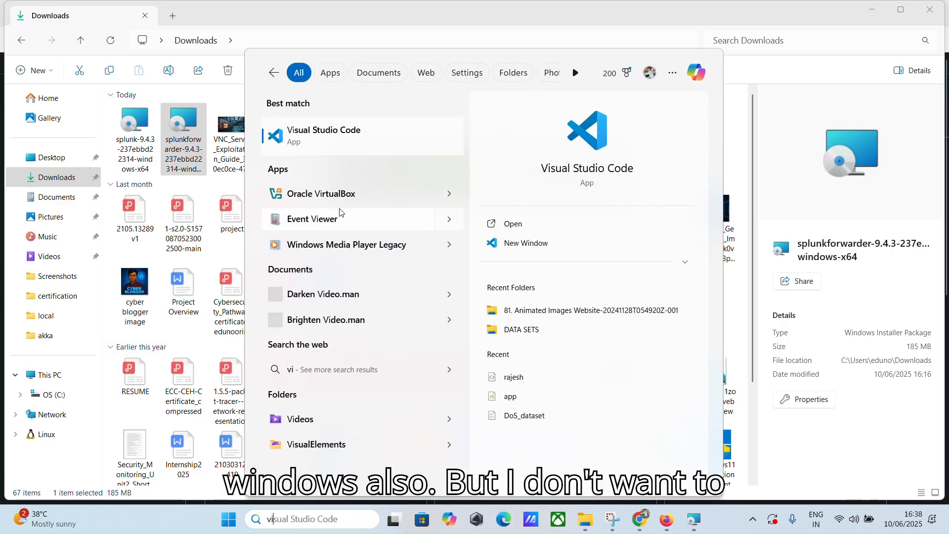
{"action": "left_click", "coordinate": [341, 198]}
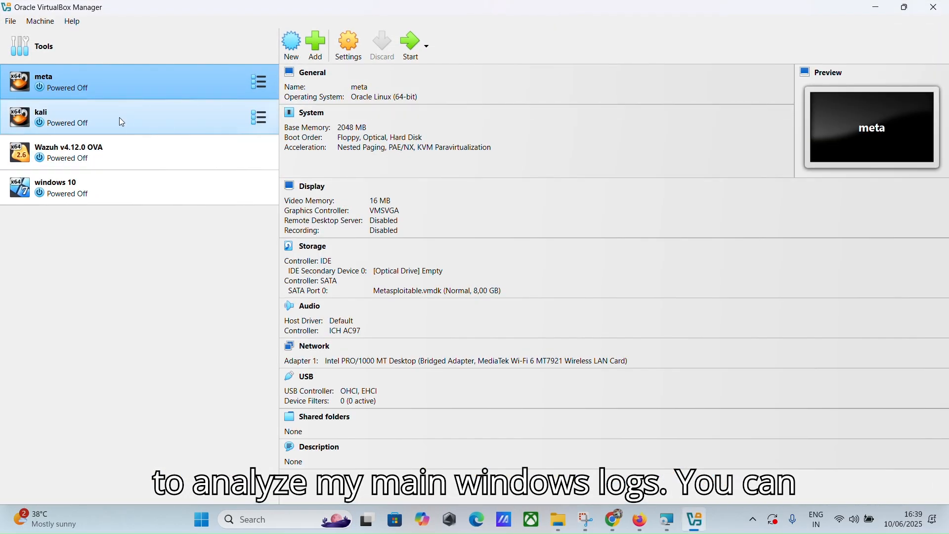
Step: Select the Windows 10 VM, then keep the default forwarder path and skip SSL settings
{"action": "left_click", "coordinate": [114, 182]}
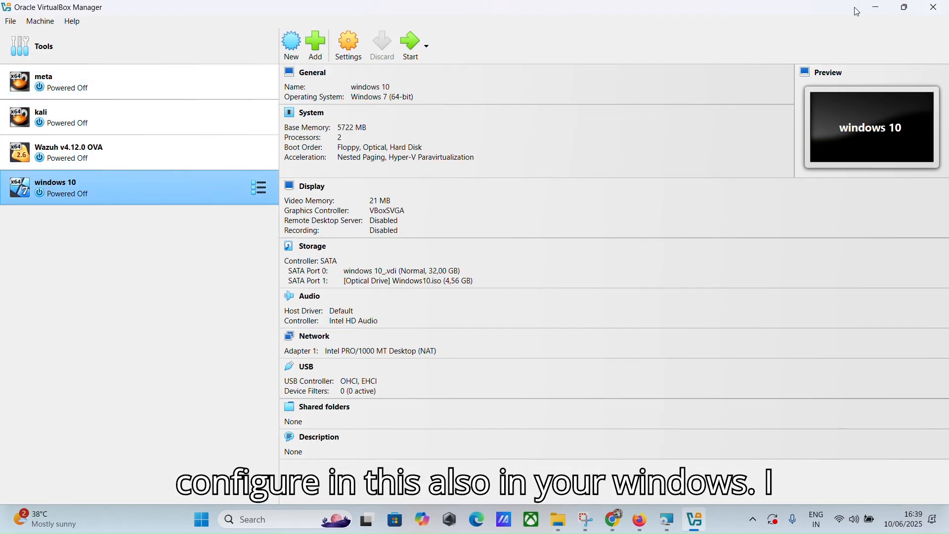
{"action": "left_click", "coordinate": [877, 7]}
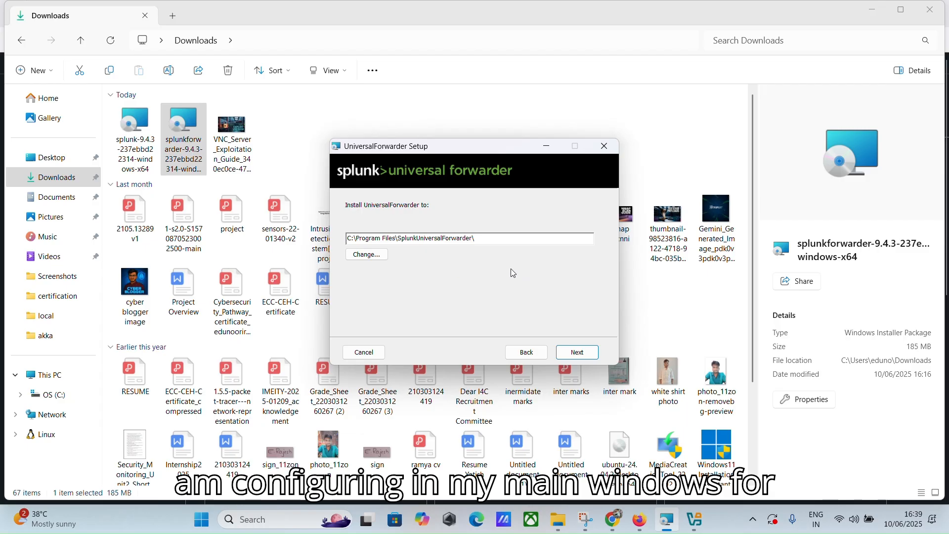
{"action": "left_click", "coordinate": [573, 352]}
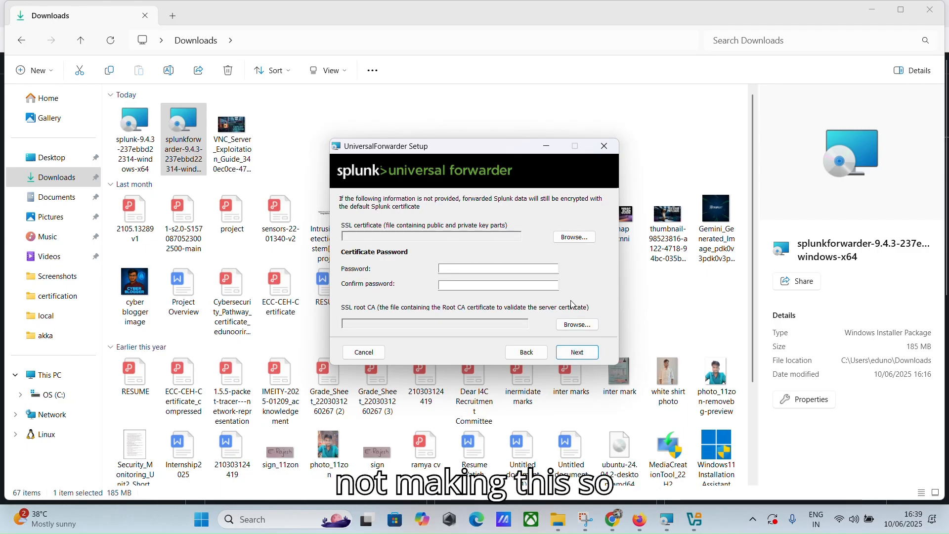
{"action": "left_click", "coordinate": [577, 353]}
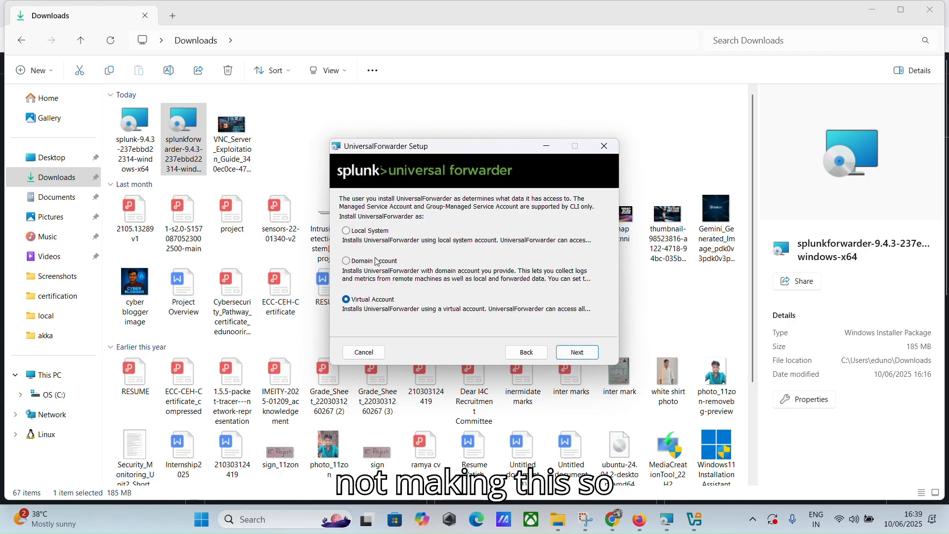
Step: Run as Local System and collect Application, Security, System, Forwarded Events and Setup logs
{"action": "left_click", "coordinate": [347, 231]}
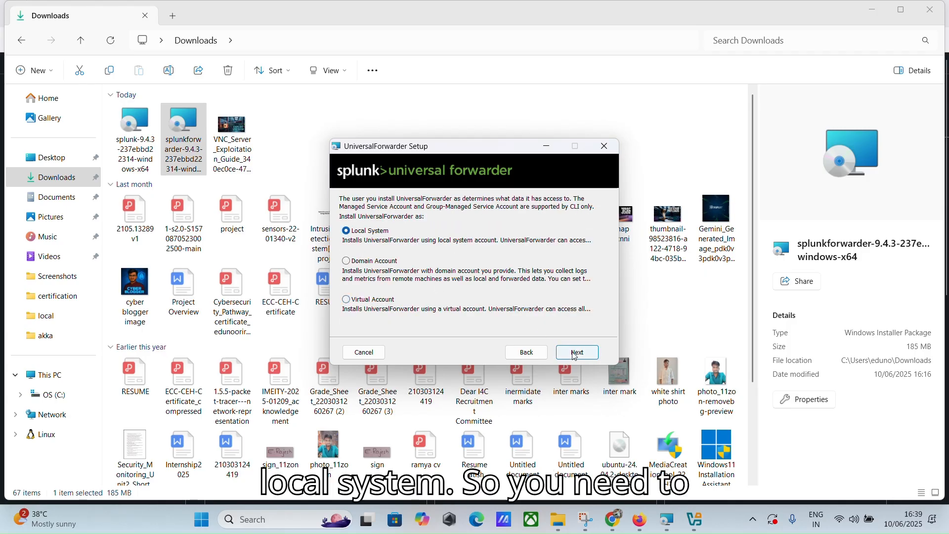
{"action": "key", "text": "Return"}
{"action": "left_click", "coordinate": [345, 211]}
{"action": "left_click", "coordinate": [345, 224]}
{"action": "left_click", "coordinate": [348, 253]}
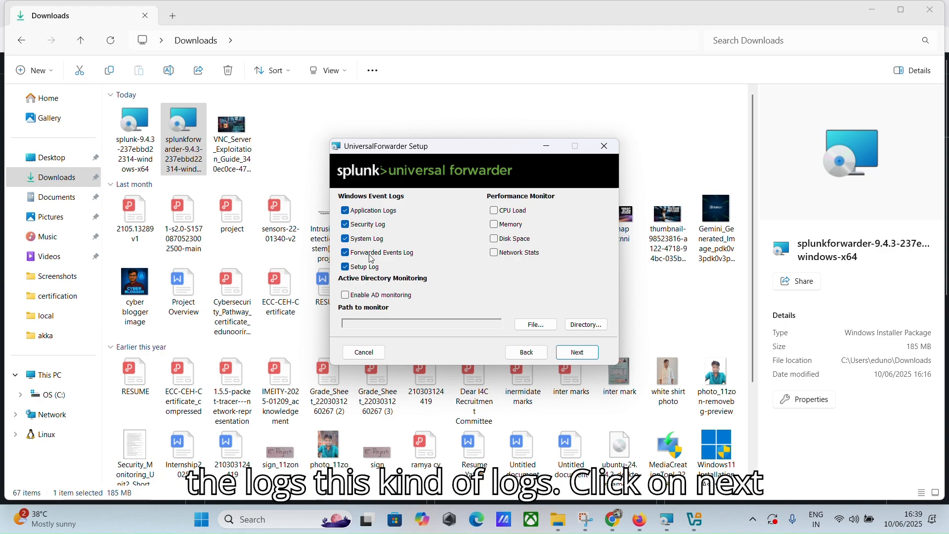
{"action": "left_click", "coordinate": [577, 352]}
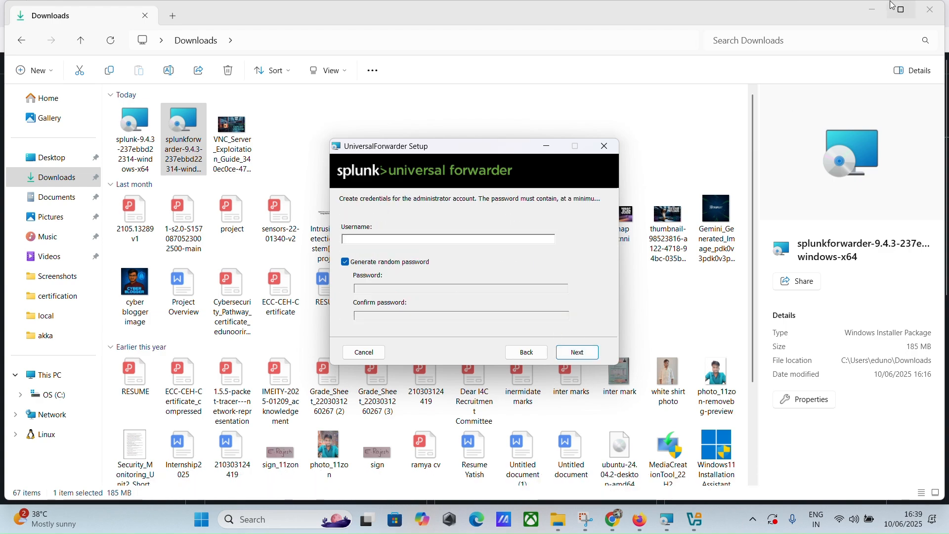
Step: Minimize File Explorer, Firefox and Chrome to clear the screen for setup
{"action": "left_click", "coordinate": [872, 9]}
{"action": "left_click", "coordinate": [879, 14]}
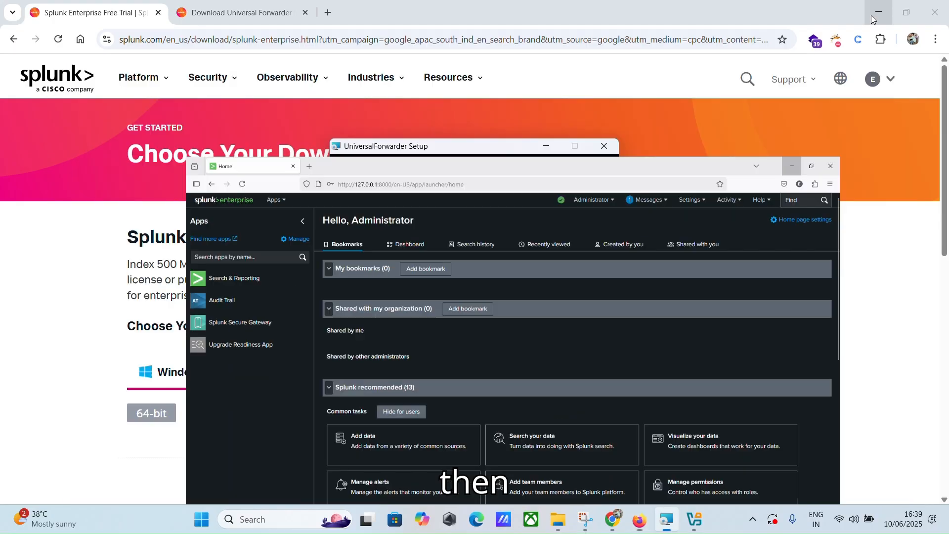
{"action": "left_click", "coordinate": [879, 11]}
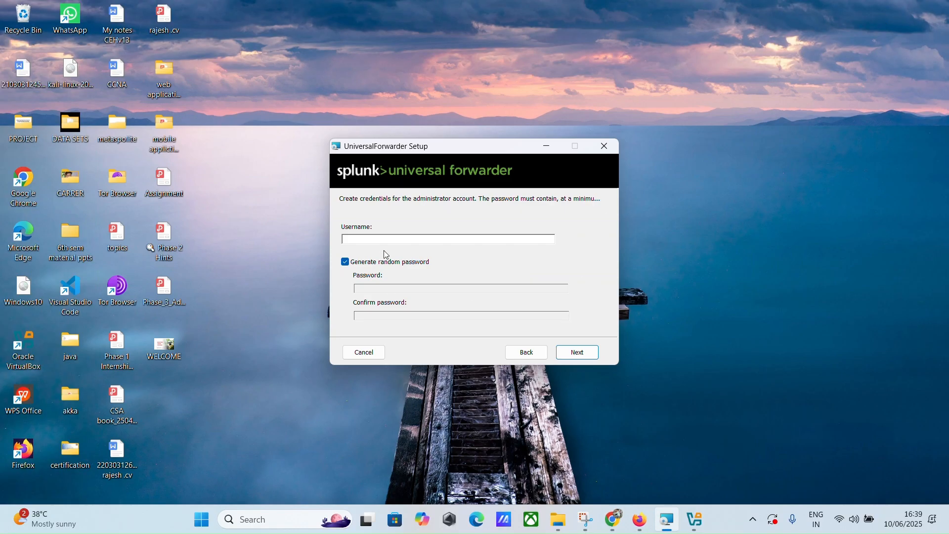
Step: Create user 'admin' with a custom password and skip the deployment server page
{"action": "type", "text": "admin"}
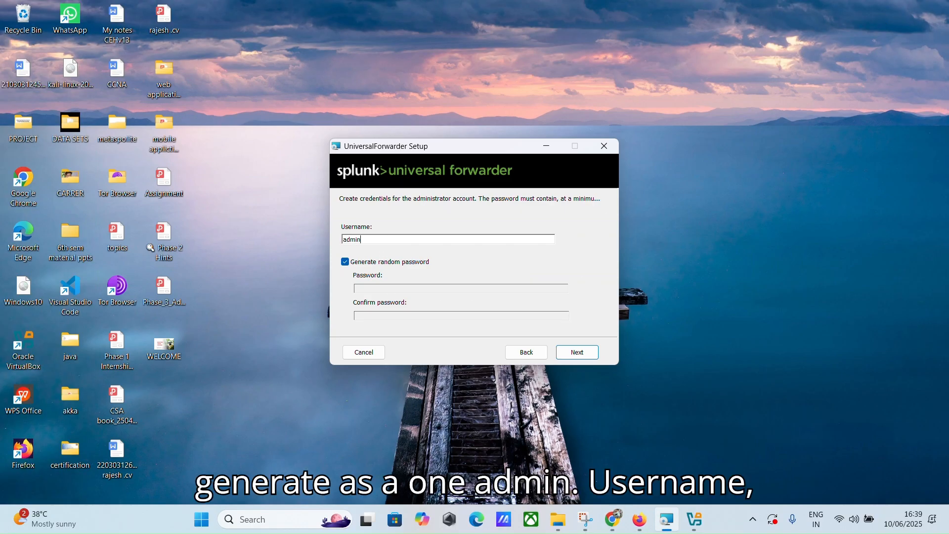
{"action": "left_click", "coordinate": [344, 262]}
{"action": "left_click", "coordinate": [394, 290]}
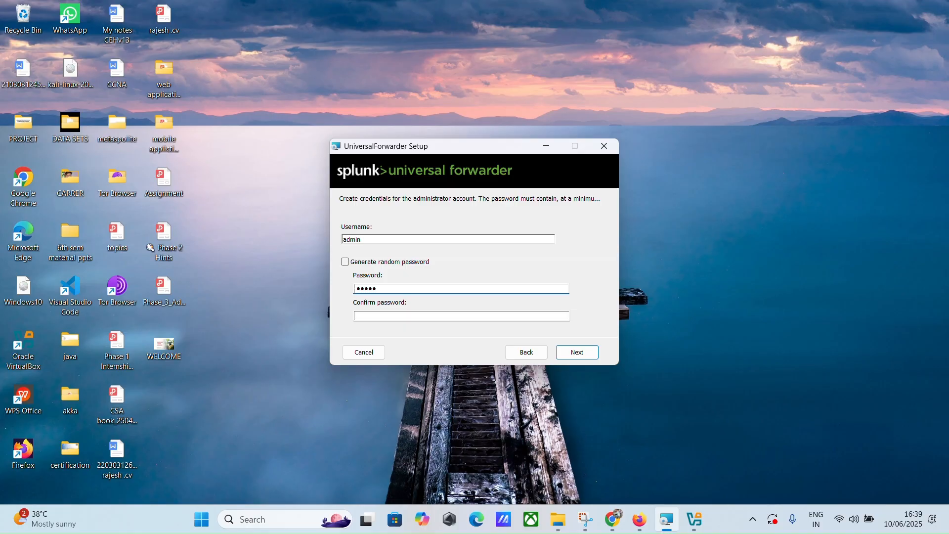
{"action": "key", "text": "Tab"}
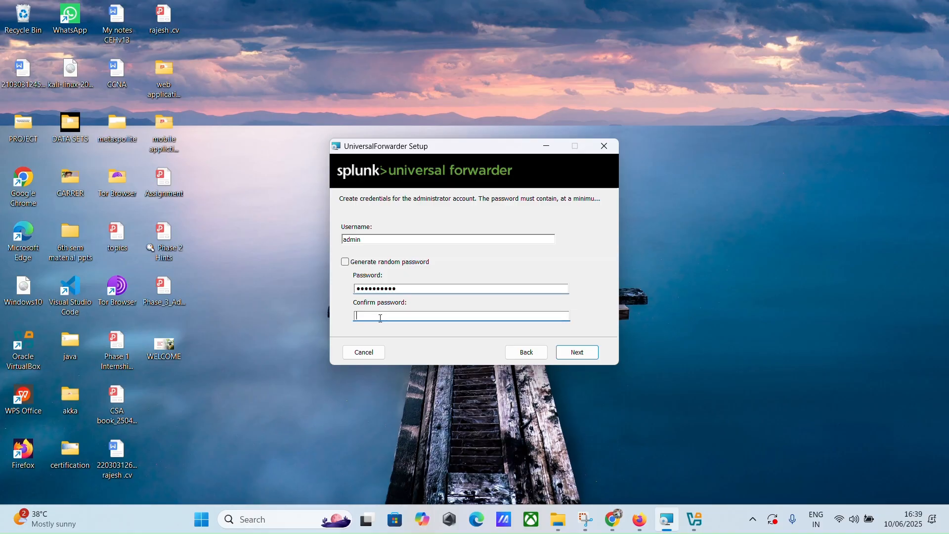
{"action": "type", "text": "admin@"}
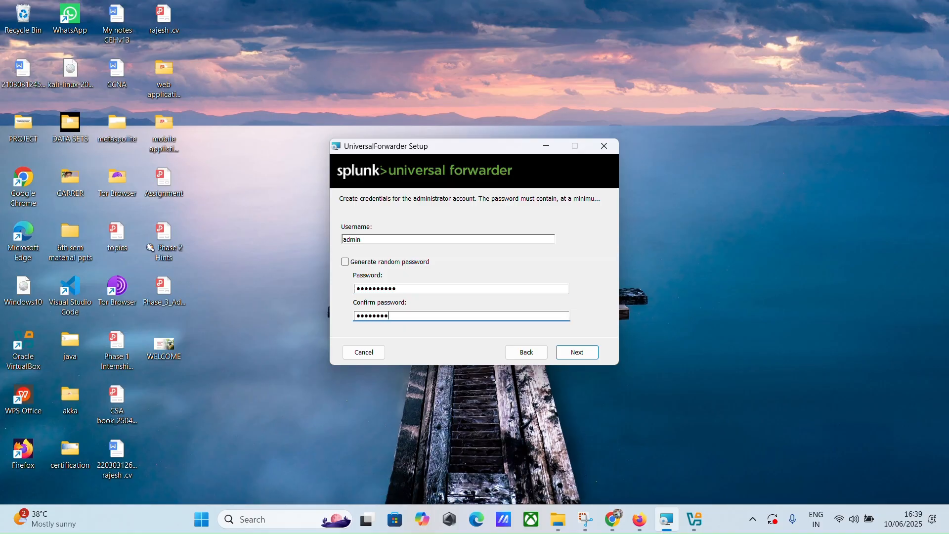
{"action": "left_click", "coordinate": [576, 353]}
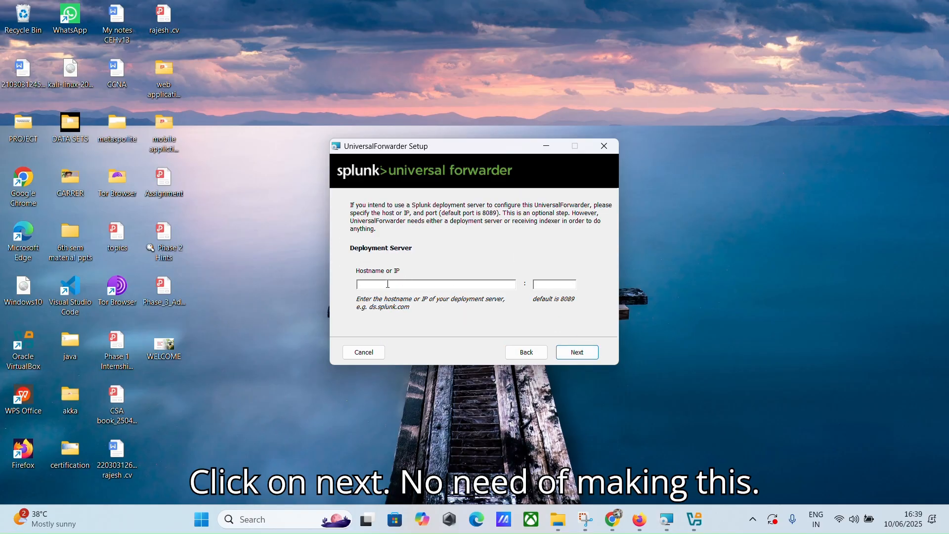
{"action": "left_click", "coordinate": [577, 352]}
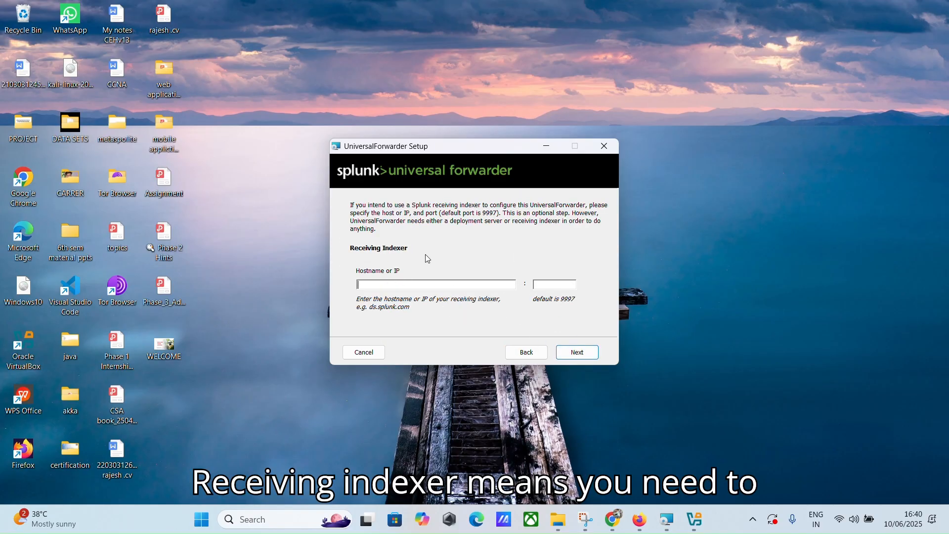
{"action": "left_click", "coordinate": [284, 519]}
Step: Run ipconfig in Command Prompt and copy the Wi-Fi IPv4 address 192.168.205.88
{"action": "type", "text": "cmd"}
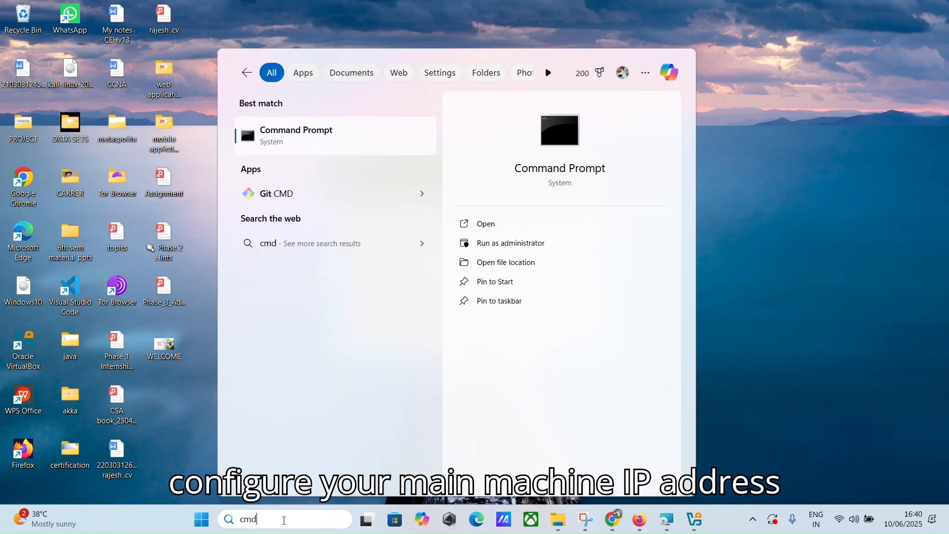
{"action": "key", "text": "Return"}
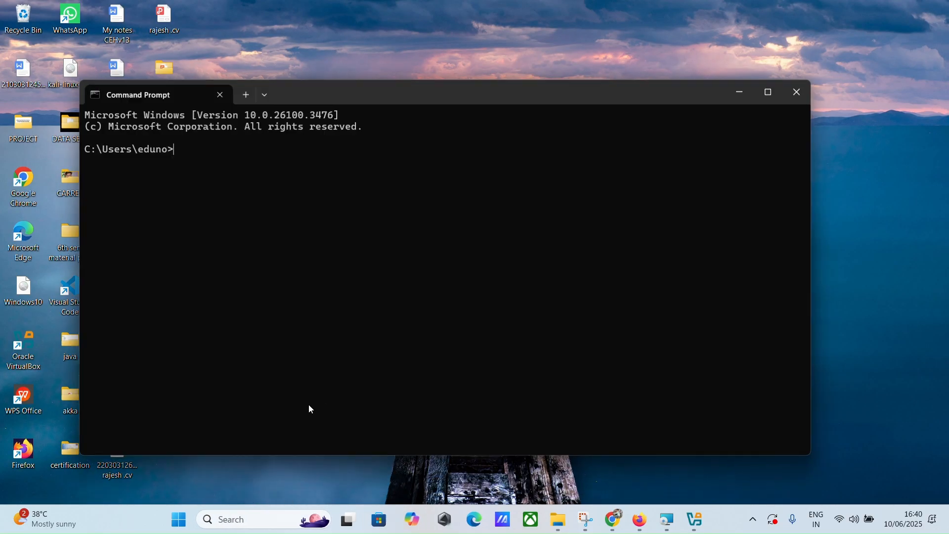
{"action": "type", "text": "ifcp"}
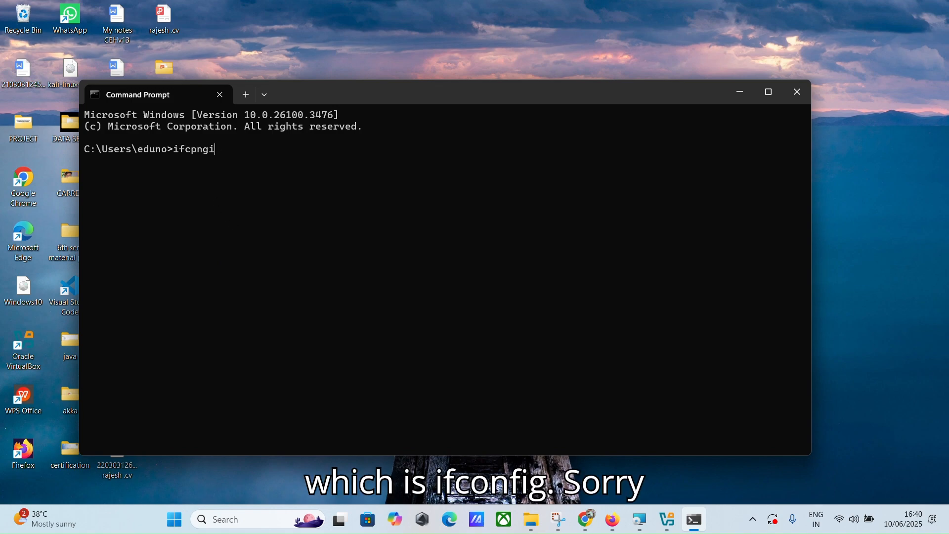
{"action": "type", "text": "ngi"}
{"action": "key", "text": "BackSpace"}
{"action": "key", "text": "BackSpace"}
{"action": "key", "text": "BackSpace"}
{"action": "key", "text": "BackSpace"}
{"action": "key", "text": "BackSpace"}
{"action": "key", "text": "BackSpace"}
{"action": "key", "text": "BackSpace"}
{"action": "type", "text": "ipconfi"}
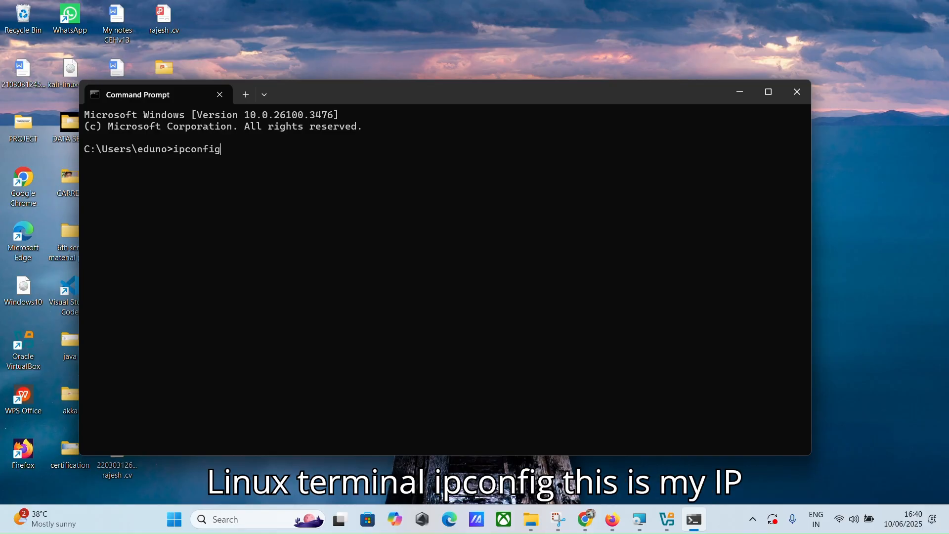
{"action": "type", "text": "g"}
{"action": "key", "text": "Return"}
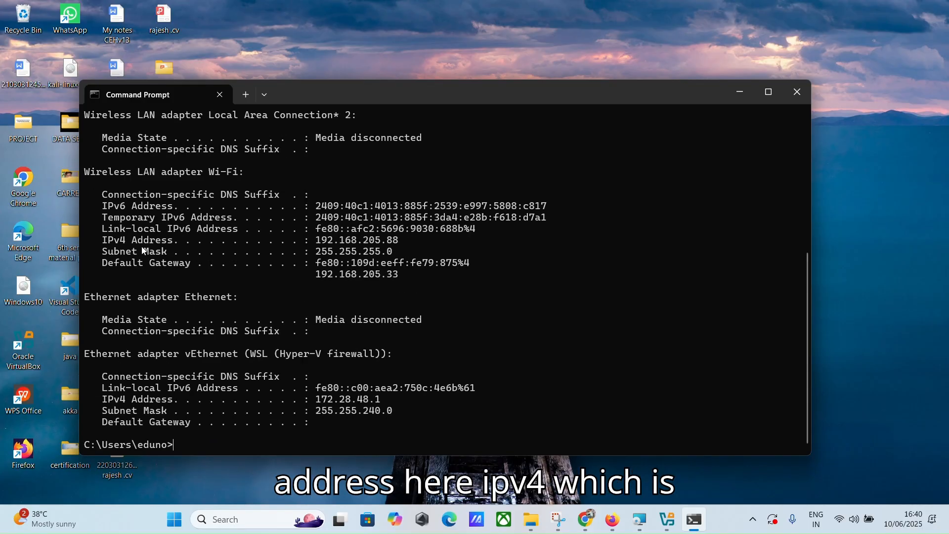
{"action": "left_click_drag", "start_coordinate": [409, 240], "coordinate": [311, 242]}
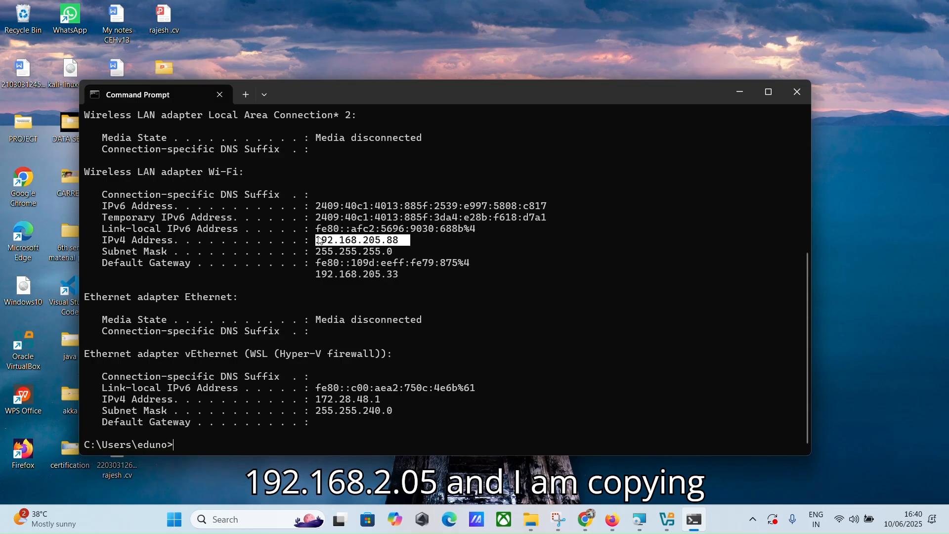
{"action": "key", "text": "ctrl+c"}
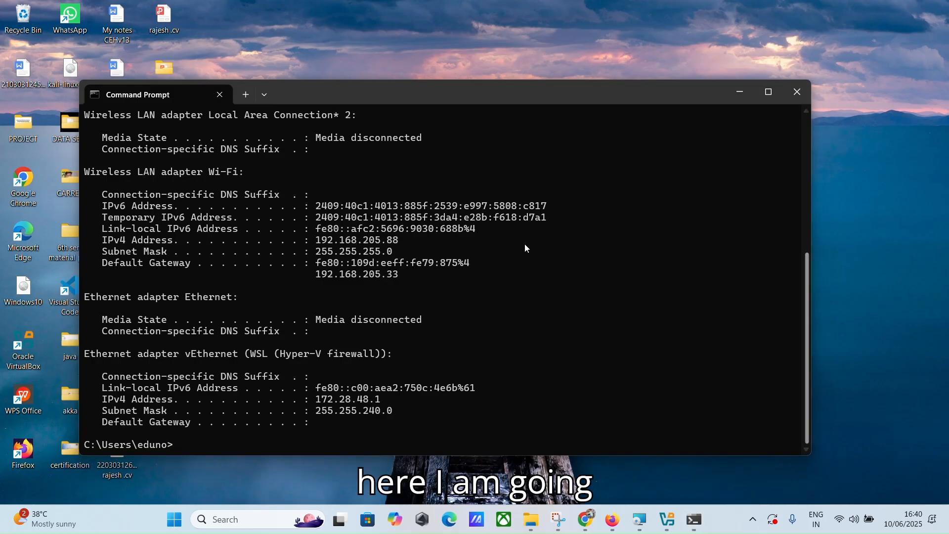
{"action": "left_click", "coordinate": [739, 93]}
Step: Set receiving indexer 192.168.205.88:9997, install the forwarder, and close the wizard
{"action": "left_click", "coordinate": [420, 288]}
{"action": "key", "text": "ctrl+v"}
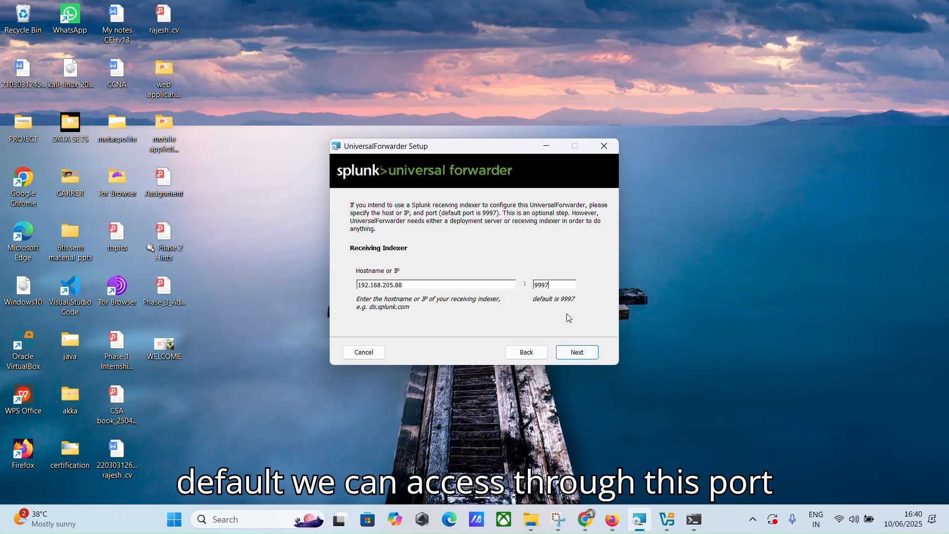
{"action": "left_click", "coordinate": [575, 354]}
{"action": "left_click", "coordinate": [572, 352]}
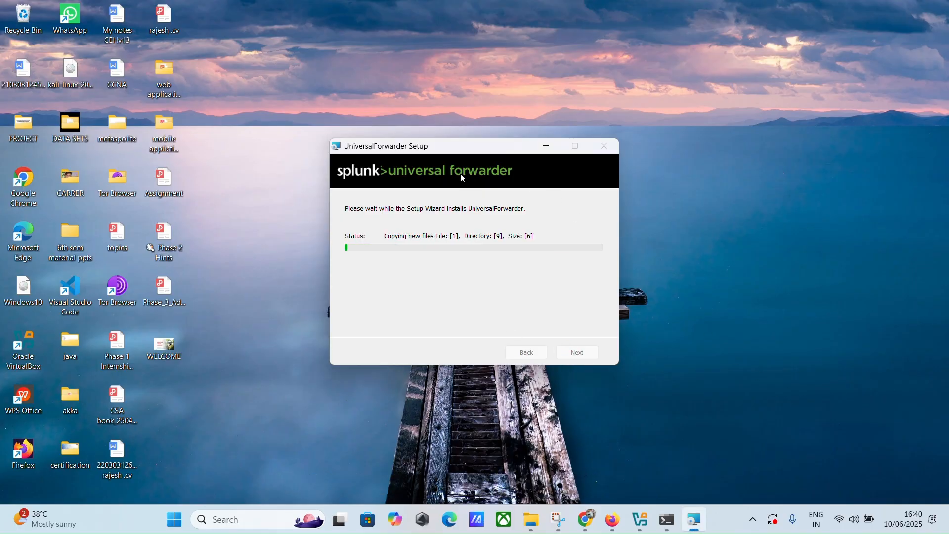
{"action": "left_click", "coordinate": [577, 352]}
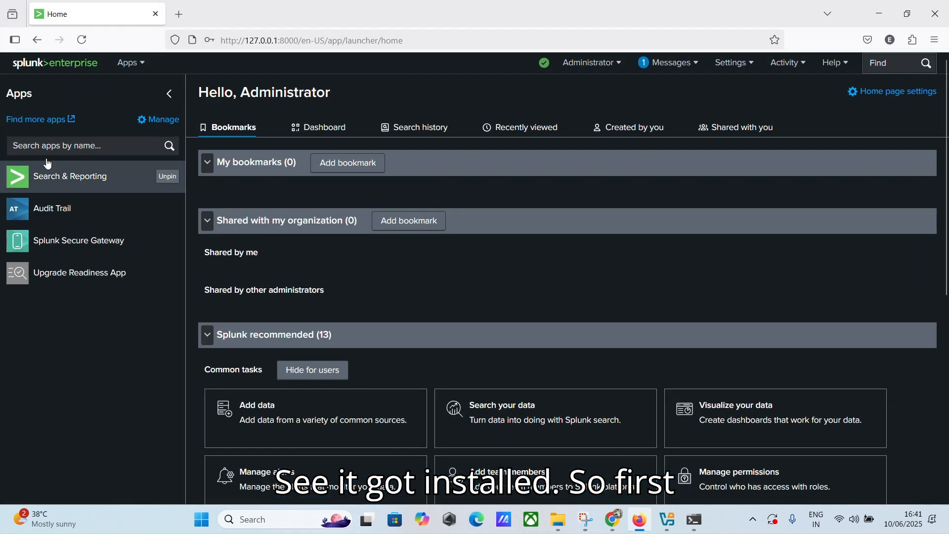
Step: Open Search & Reporting, dismiss the usage notice and tours, and go to Settings > Indexes
{"action": "left_click", "coordinate": [47, 174]}
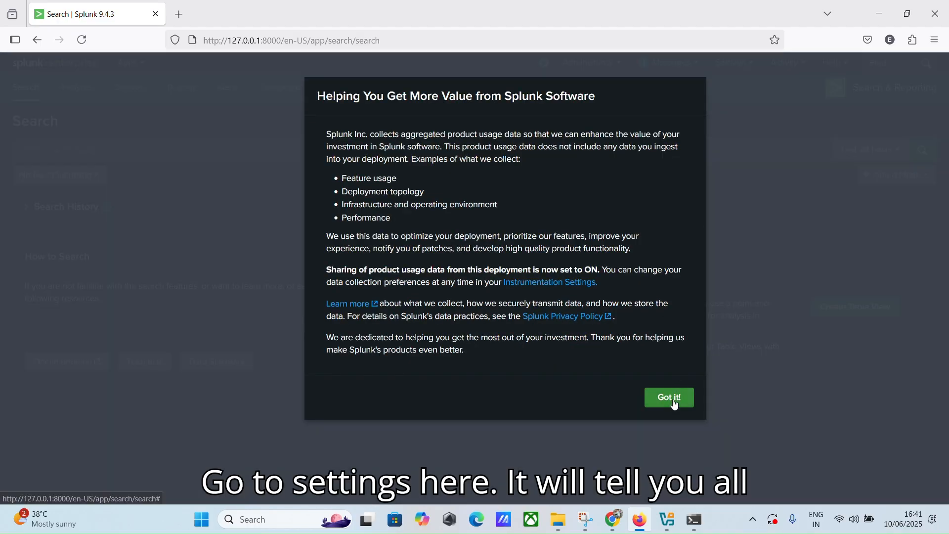
{"action": "left_click", "coordinate": [672, 396]}
{"action": "left_click", "coordinate": [378, 180]}
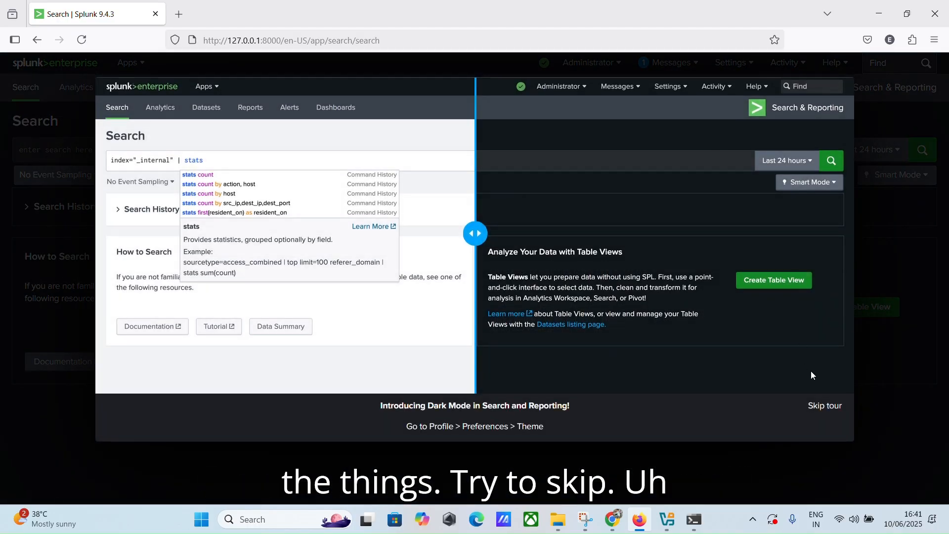
{"action": "left_click", "coordinate": [823, 402]}
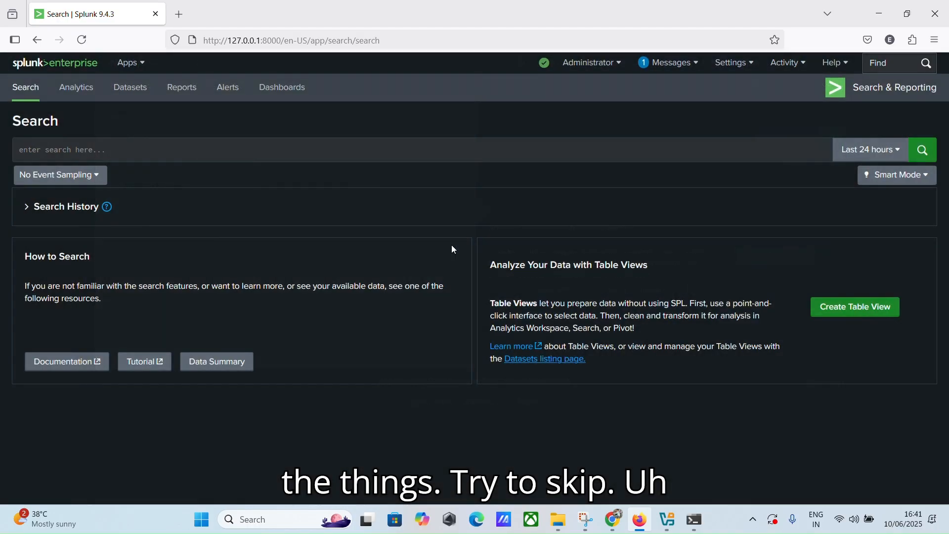
{"action": "left_click", "coordinate": [727, 63]}
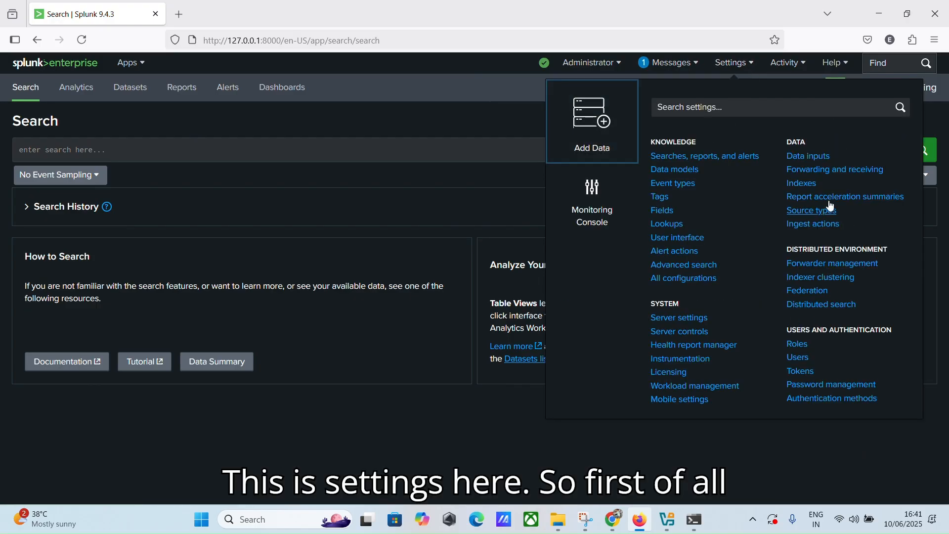
{"action": "left_click", "coordinate": [806, 185]}
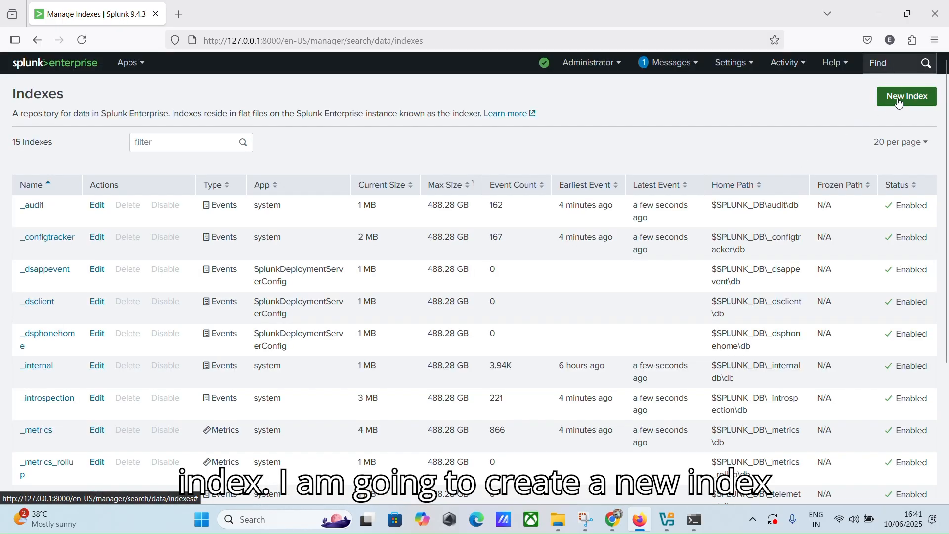
Step: Create a new Events index named 'cyber' with the default 500 GB maximum size
{"action": "left_click", "coordinate": [898, 102]}
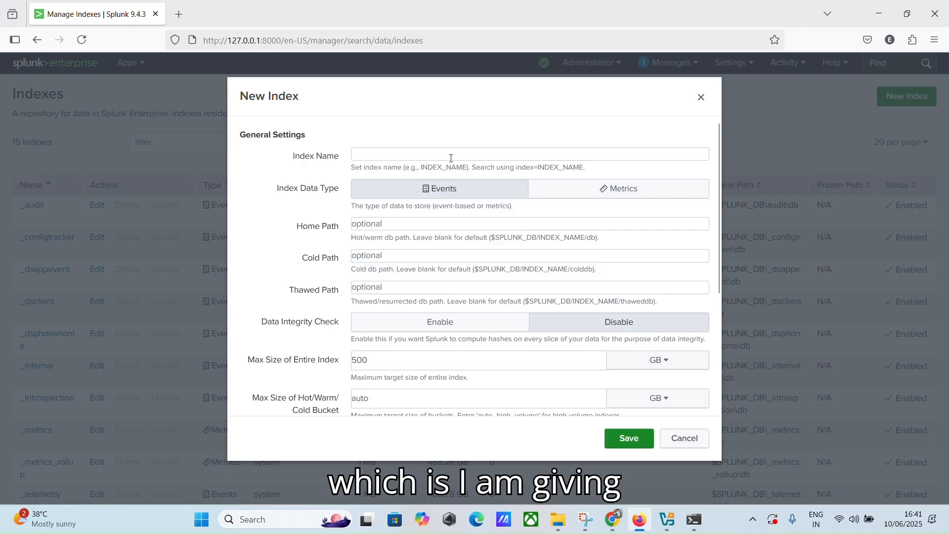
{"action": "type", "text": "cyber"}
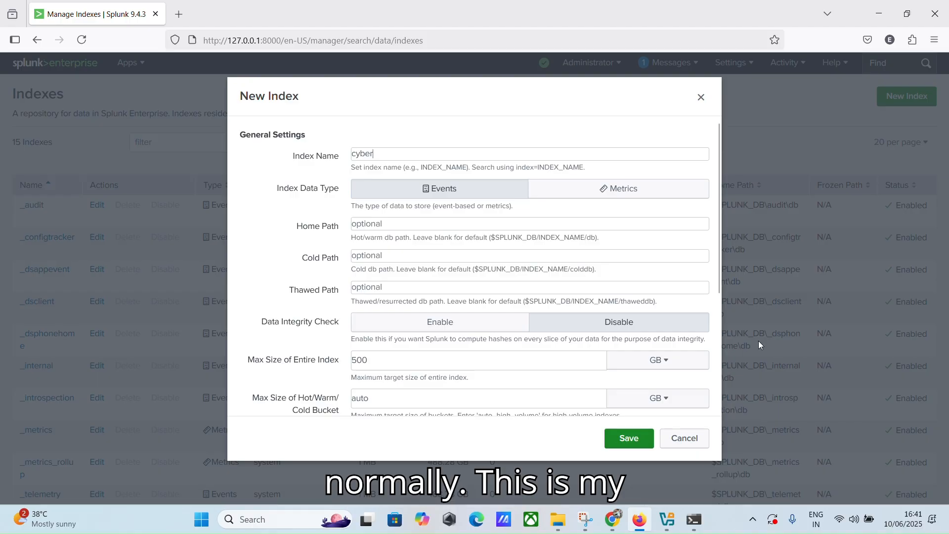
{"action": "left_click", "coordinate": [628, 438]}
{"action": "scroll", "coordinate": [637, 293], "scroll_direction": "down", "scroll_amount": 4}
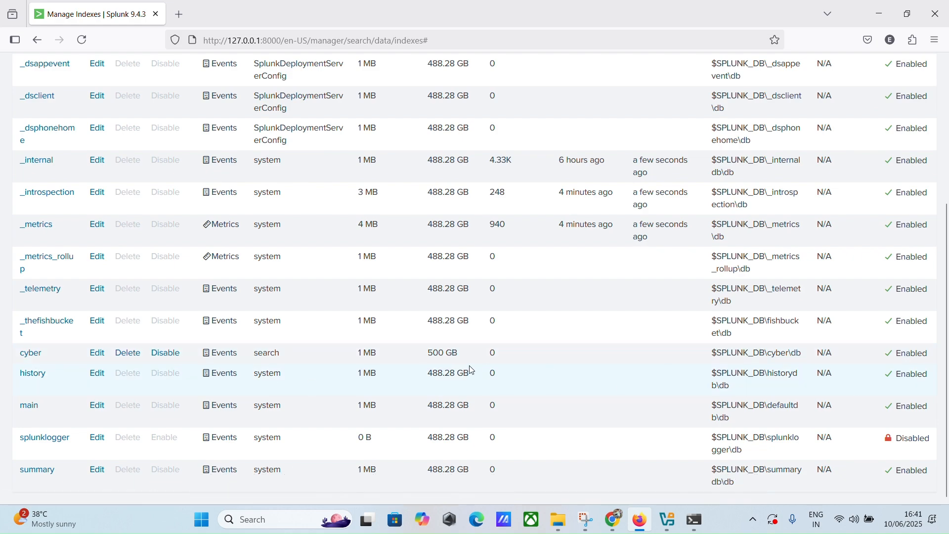
{"action": "scroll", "coordinate": [672, 353], "scroll_direction": "up", "scroll_amount": 5}
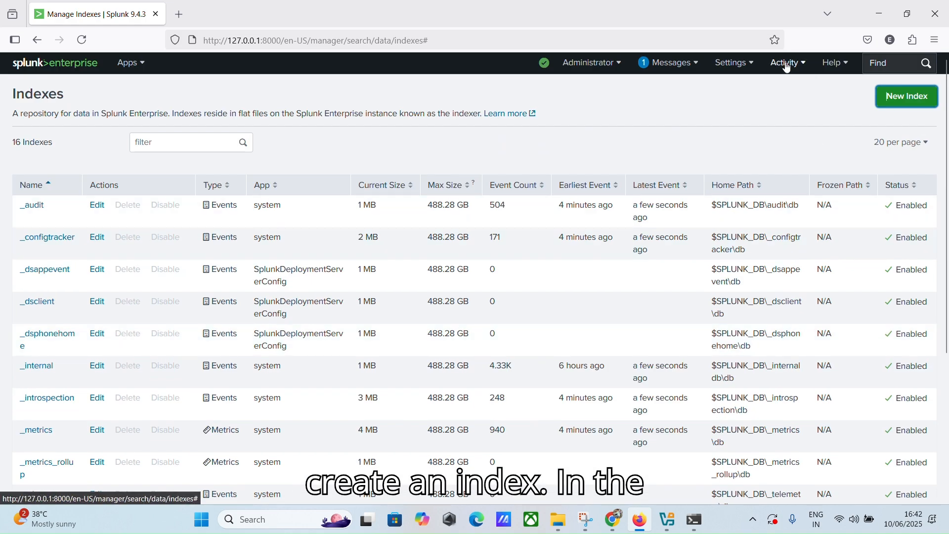
Step: Add and save TCP port 9997 as a receiving port under Forwarding and receiving
{"action": "left_click", "coordinate": [732, 63]}
{"action": "left_click", "coordinate": [802, 183]}
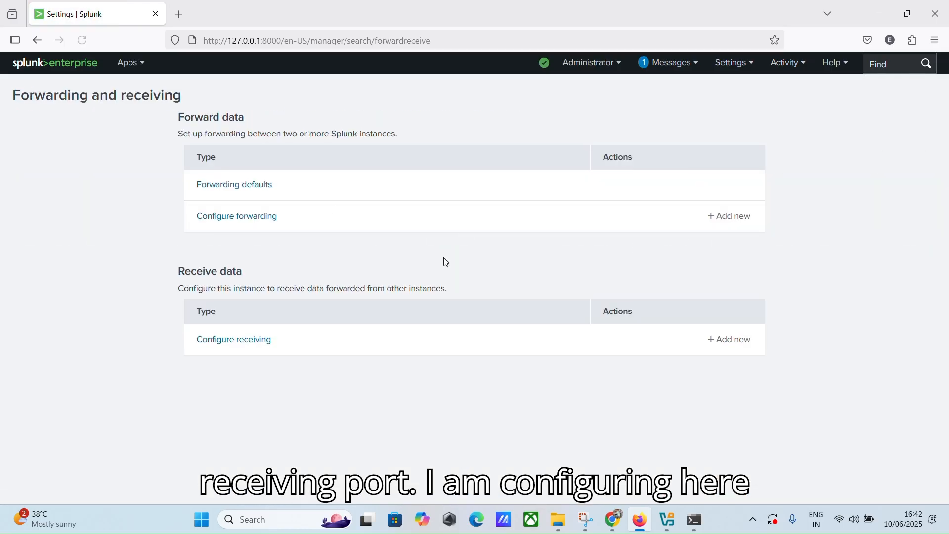
{"action": "left_click", "coordinate": [257, 342]}
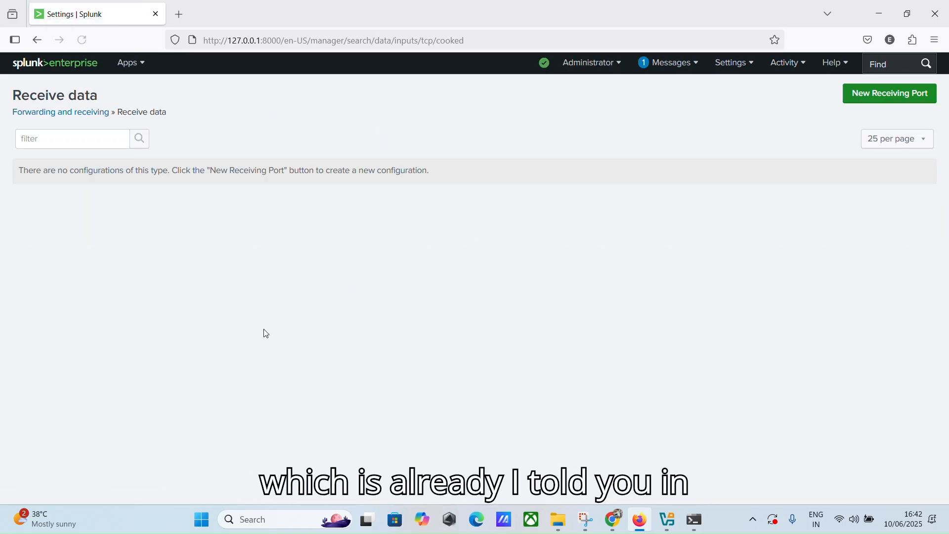
{"action": "left_click", "coordinate": [877, 94]}
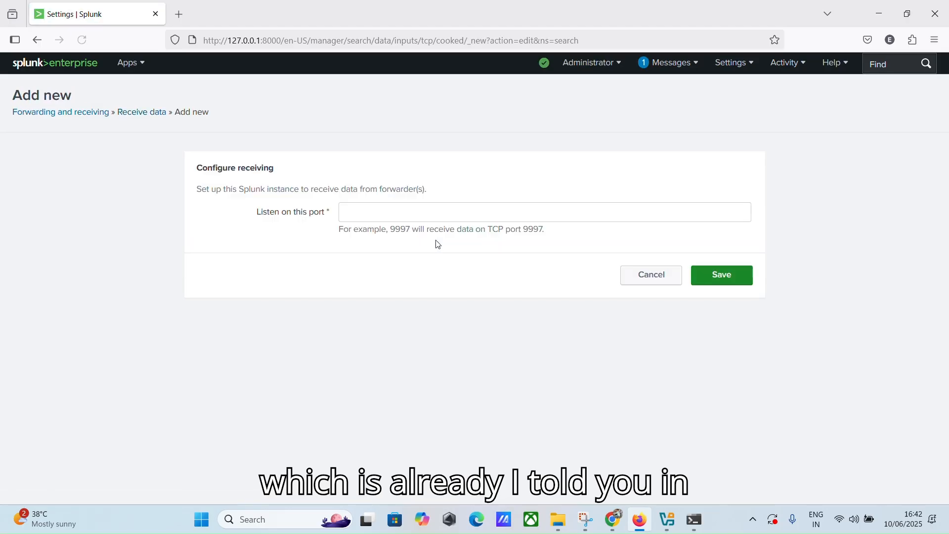
{"action": "left_click", "coordinate": [469, 213]}
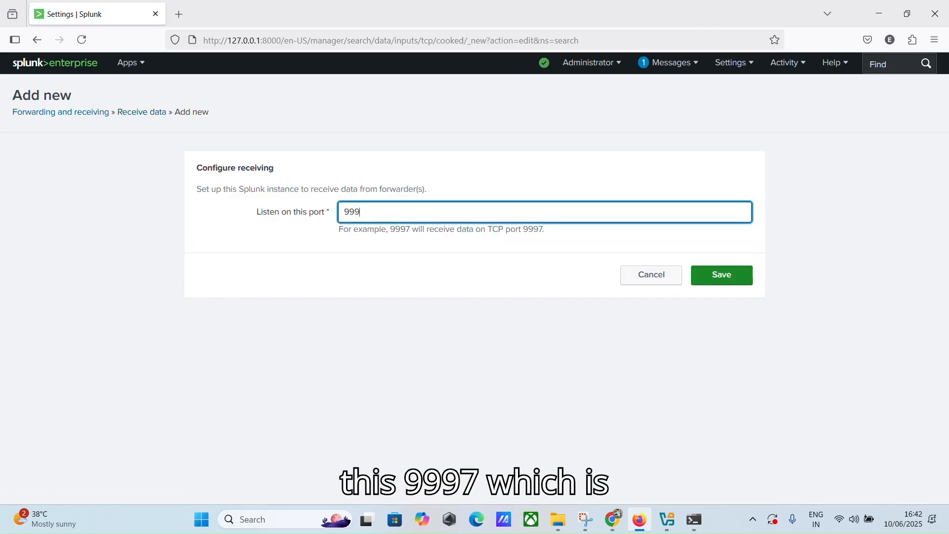
{"action": "type", "text": "9997"}
{"action": "left_click", "coordinate": [712, 274]}
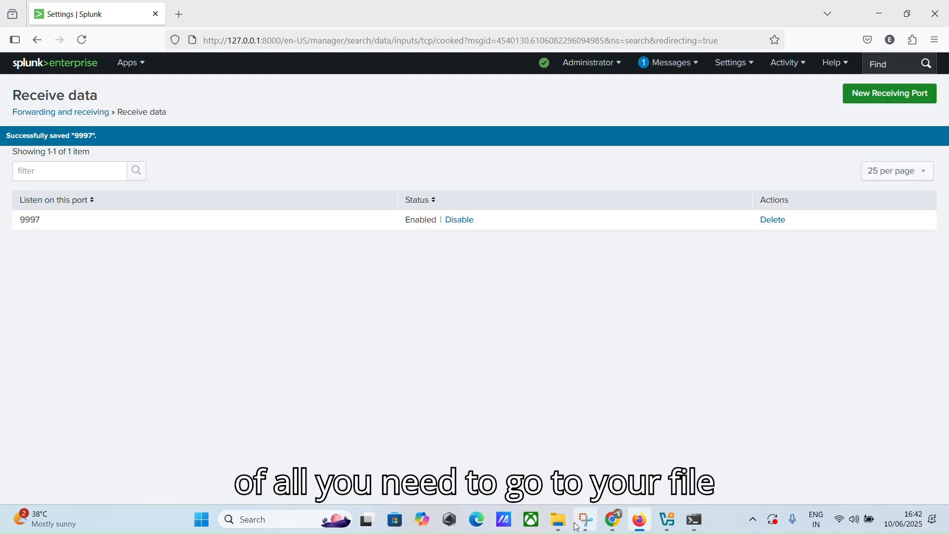
{"action": "left_click", "coordinate": [558, 520]}
Step: Browse to C:\Program Files\SplunkUniversalForwarder, granting access to the folder
{"action": "left_click", "coordinate": [59, 381]}
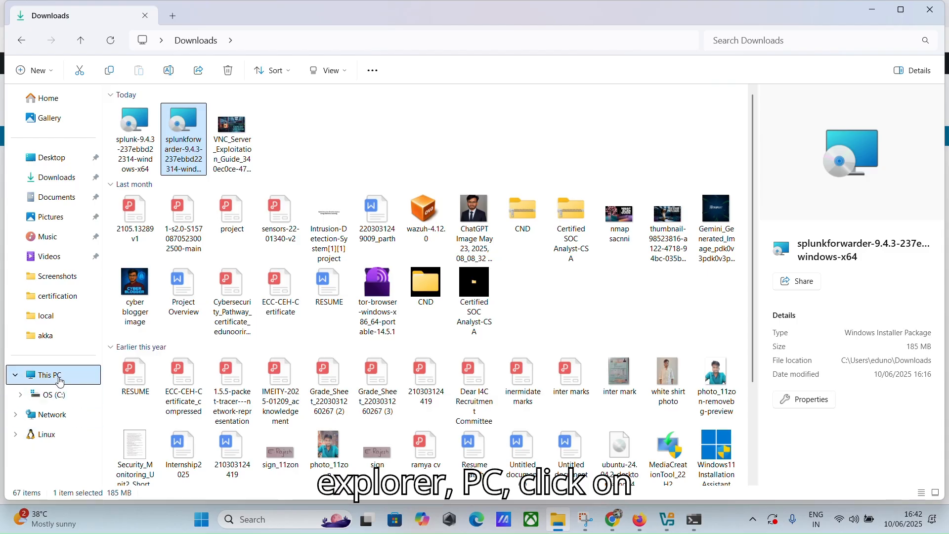
{"action": "double_click", "coordinate": [185, 119]}
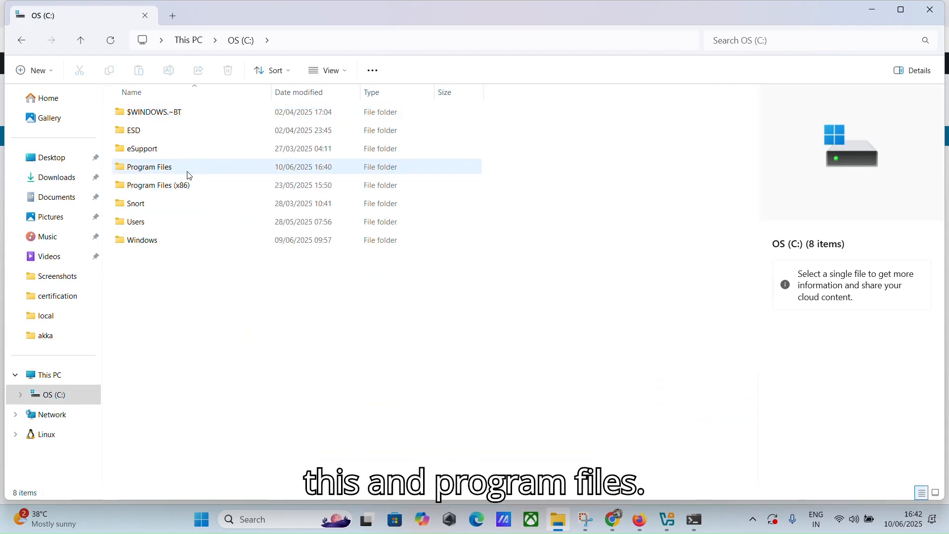
{"action": "double_click", "coordinate": [188, 172]}
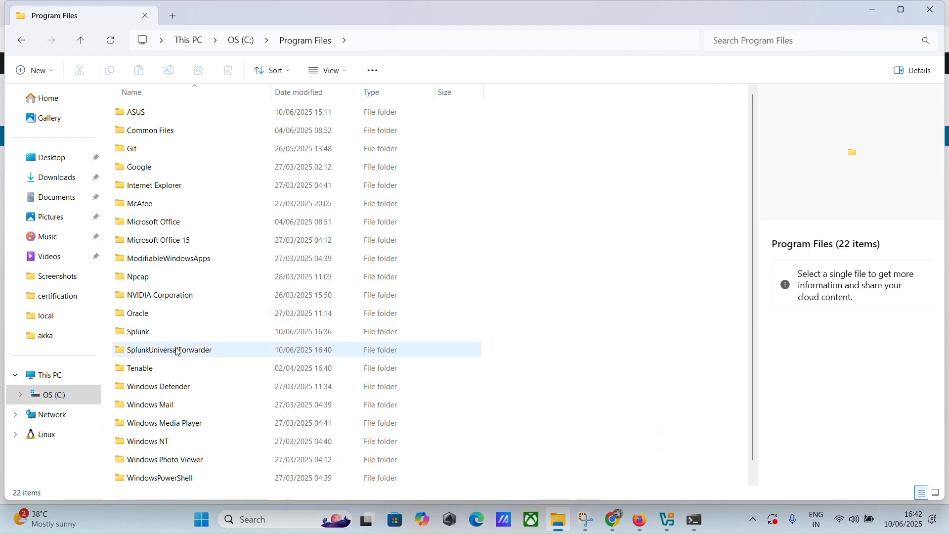
{"action": "double_click", "coordinate": [177, 352]}
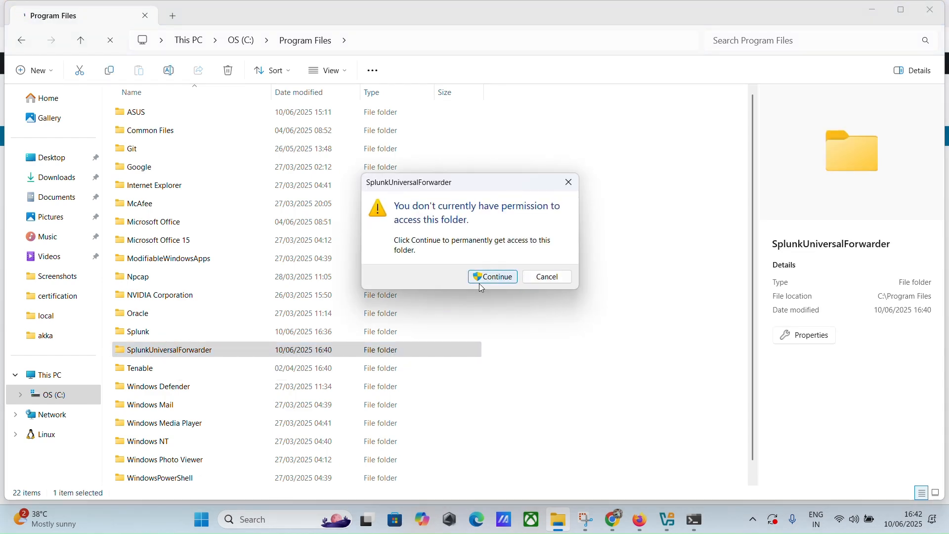
{"action": "left_click", "coordinate": [482, 277]}
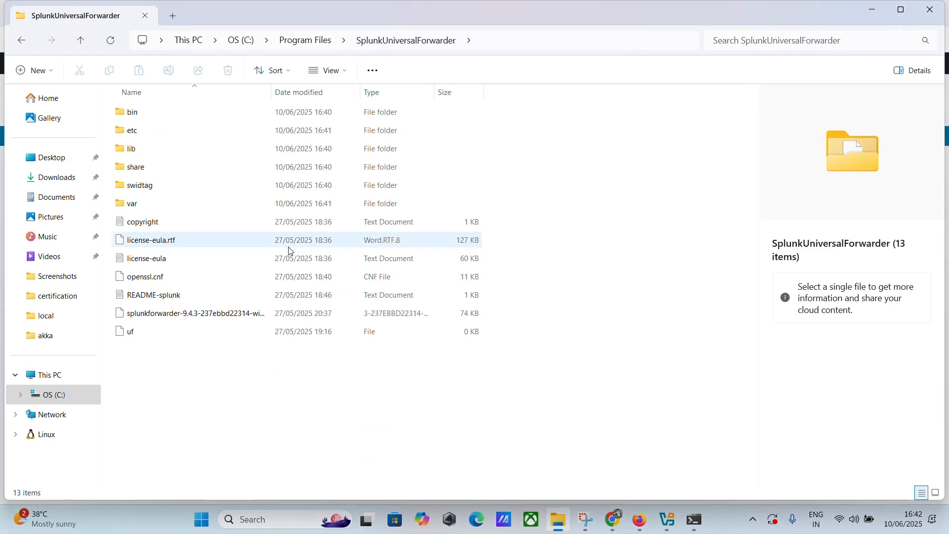
{"action": "double_click", "coordinate": [131, 115]}
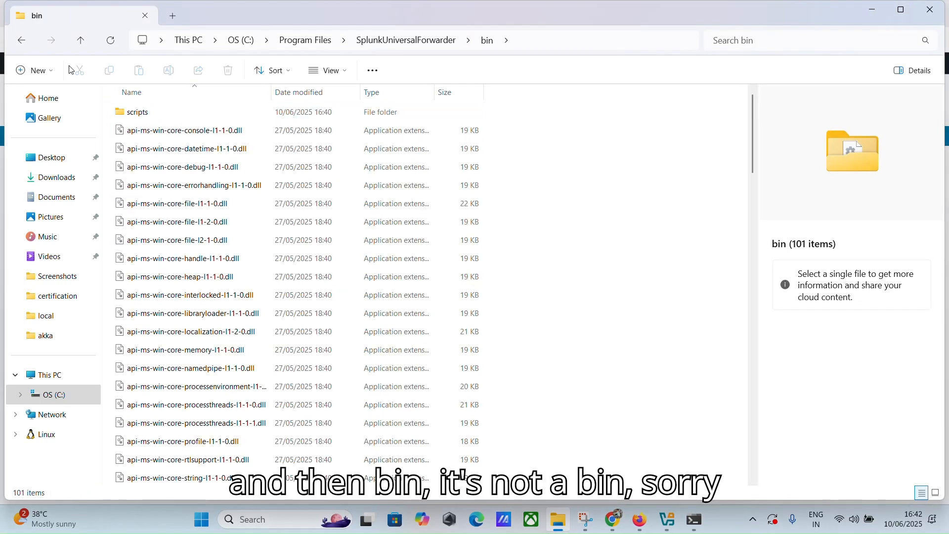
{"action": "left_click", "coordinate": [22, 45]}
Step: Open inputs.conf from etc\apps\SplunkUniversalForwarder\local
{"action": "double_click", "coordinate": [150, 129]}
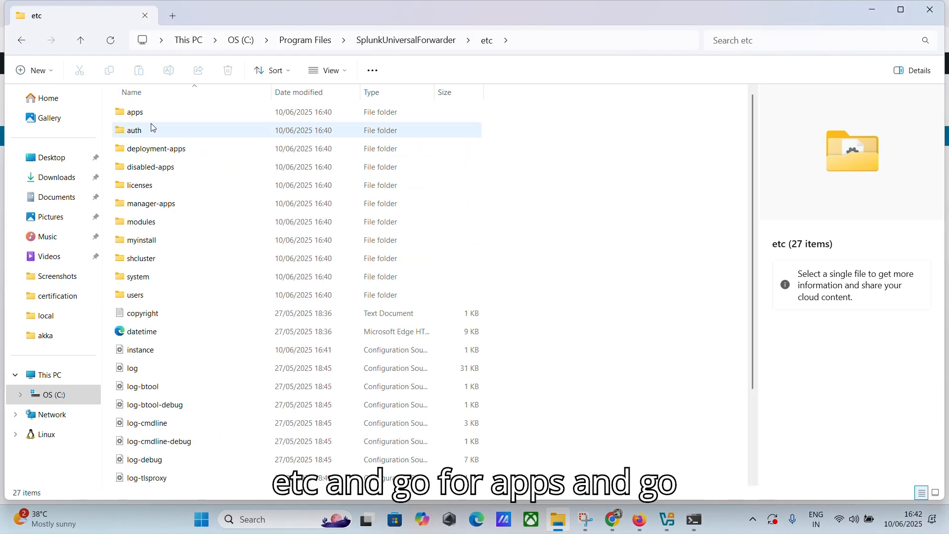
{"action": "double_click", "coordinate": [154, 112]}
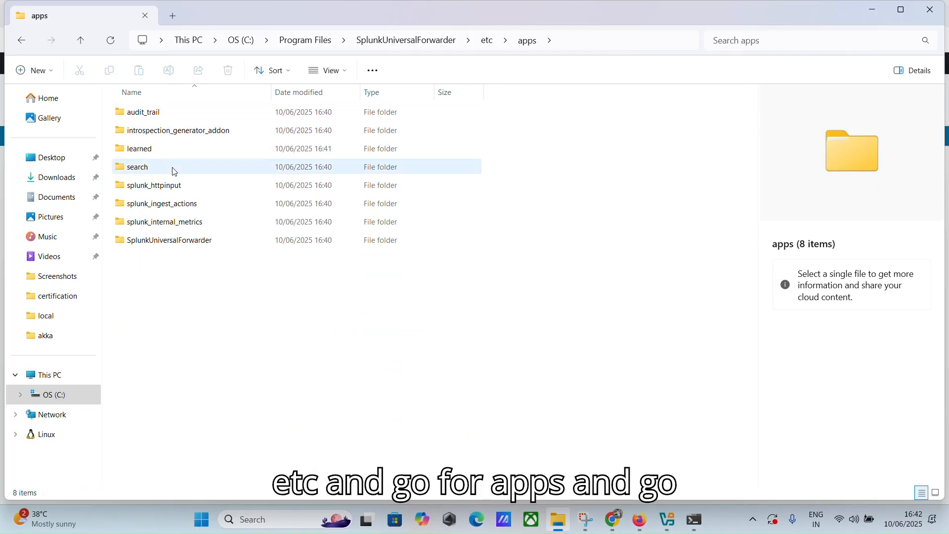
{"action": "double_click", "coordinate": [191, 240]}
{"action": "double_click", "coordinate": [144, 132]}
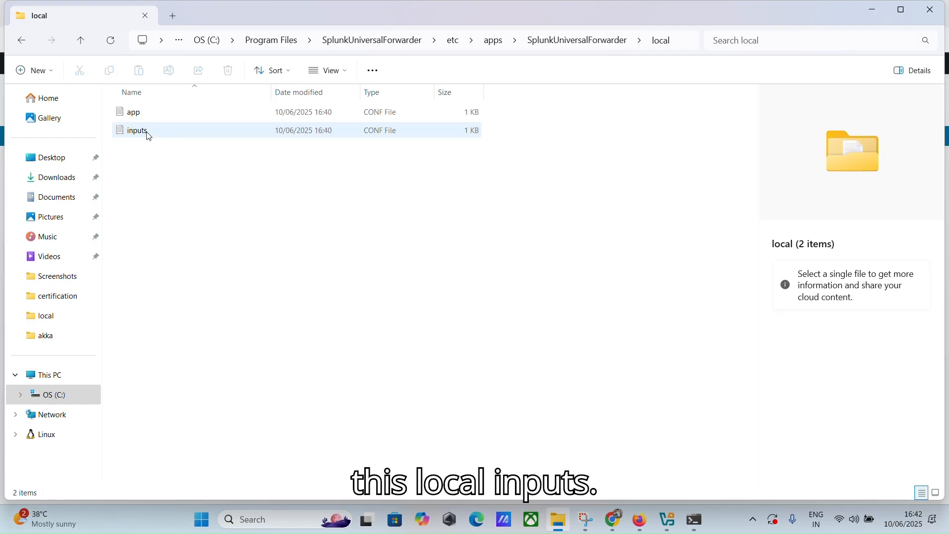
{"action": "left_click", "coordinate": [170, 136]}
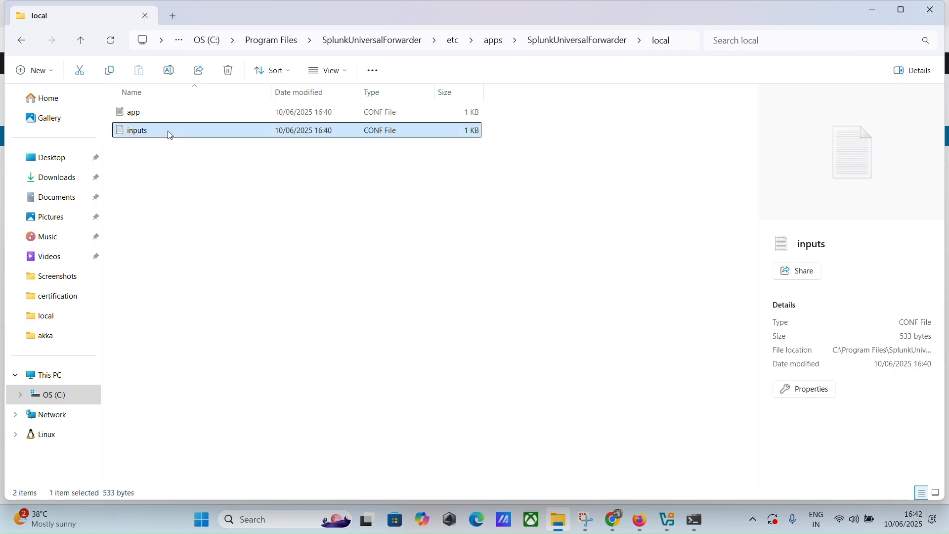
{"action": "double_click", "coordinate": [170, 132]}
Step: Add an 'index= cyber' line to the Application stanza and copy it
{"action": "scroll", "coordinate": [201, 221], "scroll_direction": "up", "scroll_amount": 2}
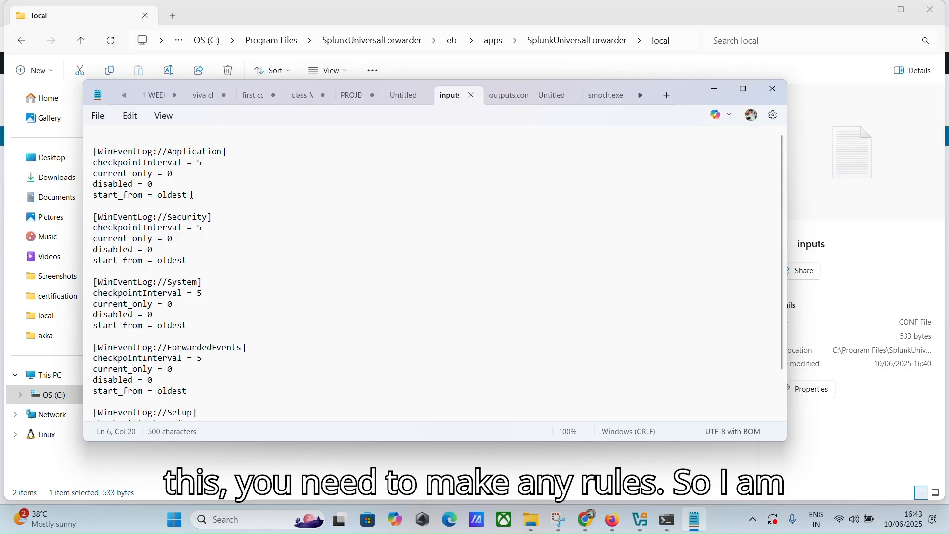
{"action": "key", "text": "Return"}
{"action": "type", "text": "index="}
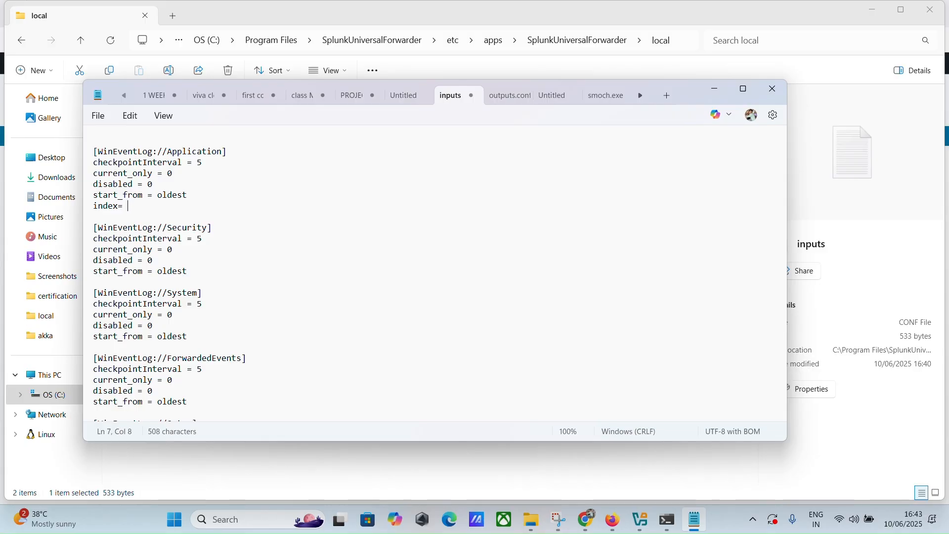
{"action": "type", "text": "yber"}
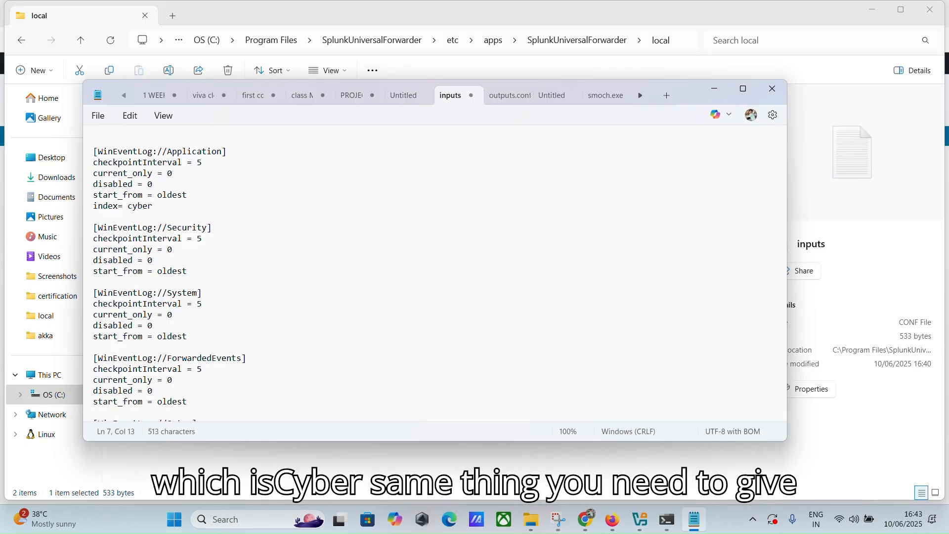
{"action": "left_click_drag", "start_coordinate": [150, 206], "coordinate": [90, 207]}
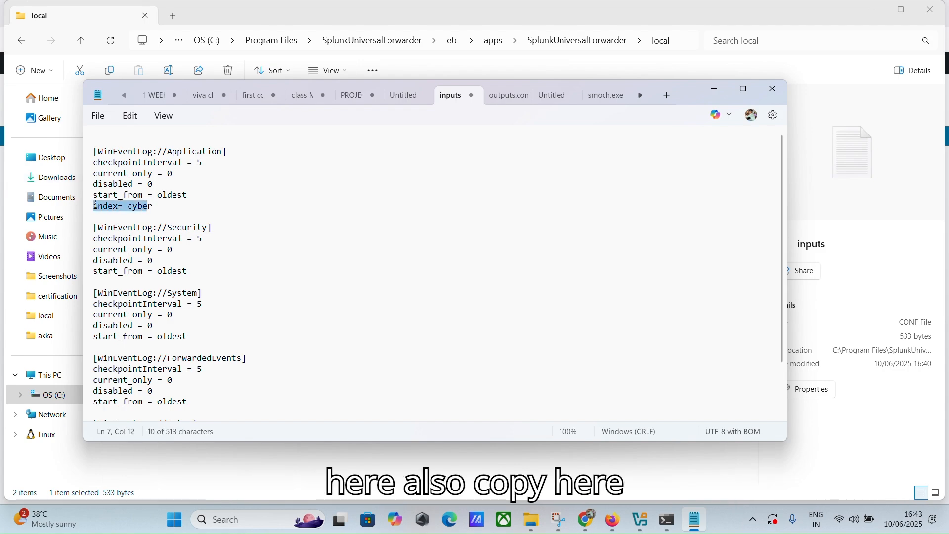
{"action": "left_click_drag", "start_coordinate": [155, 206], "coordinate": [85, 209]}
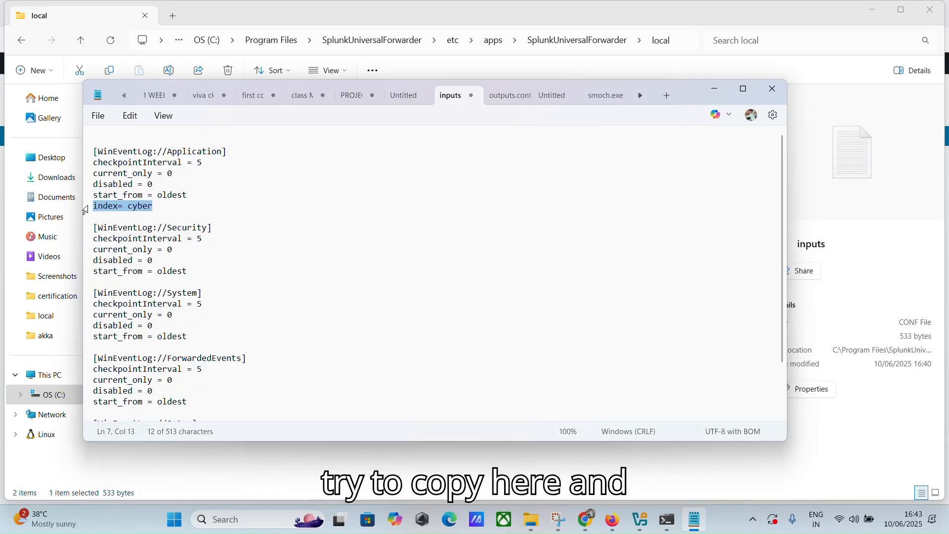
{"action": "key", "text": "ctrl+c"}
Step: Paste 'index= cyber' into the Security and System stanzas
{"action": "left_click", "coordinate": [189, 273]}
{"action": "key", "text": "Return"}
{"action": "key", "text": "ctrl+v"}
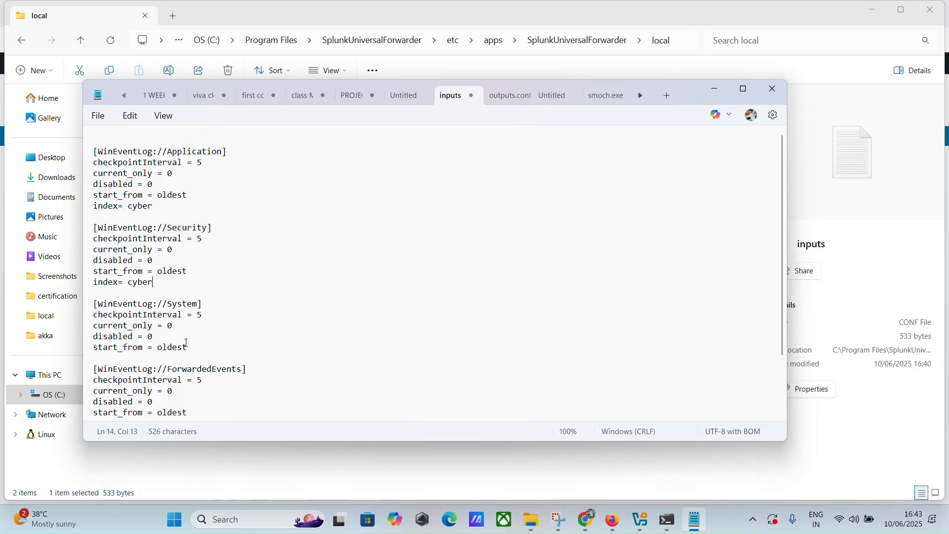
{"action": "left_click", "coordinate": [188, 347]}
{"action": "key", "text": "Return"}
{"action": "key", "text": "ctrl+v"}
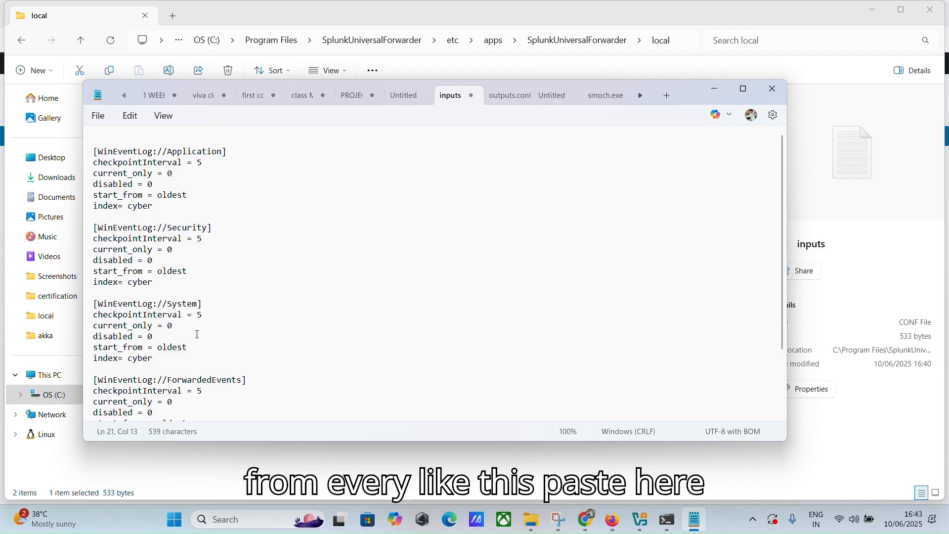
Step: Paste 'index= cyber' into the ForwardedEvents and Setup stanzas
{"action": "scroll", "coordinate": [197, 335], "scroll_direction": "down", "scroll_amount": 3}
{"action": "left_click", "coordinate": [194, 340]}
{"action": "key", "text": "Return"}
{"action": "key", "text": "ctrl+v"}
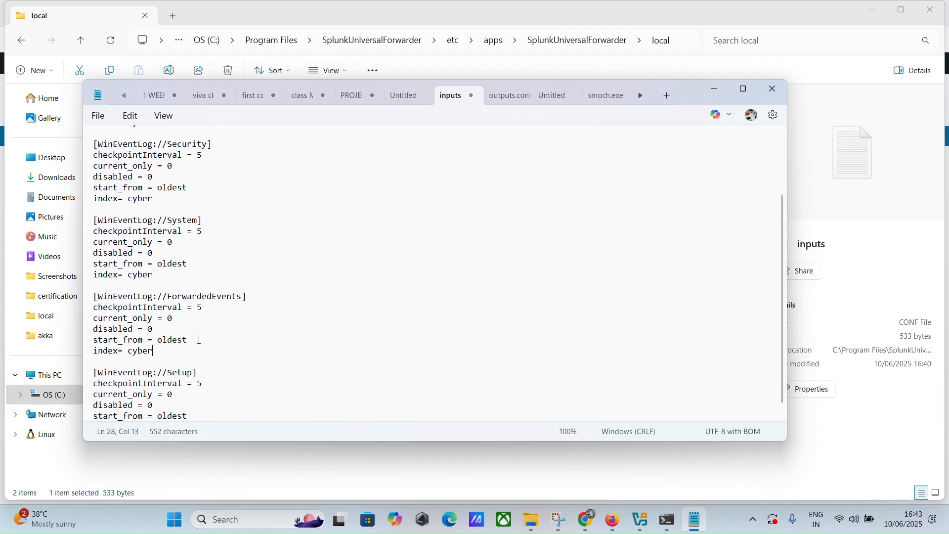
{"action": "scroll", "coordinate": [203, 336], "scroll_direction": "down", "scroll_amount": 1}
{"action": "left_click", "coordinate": [198, 399]}
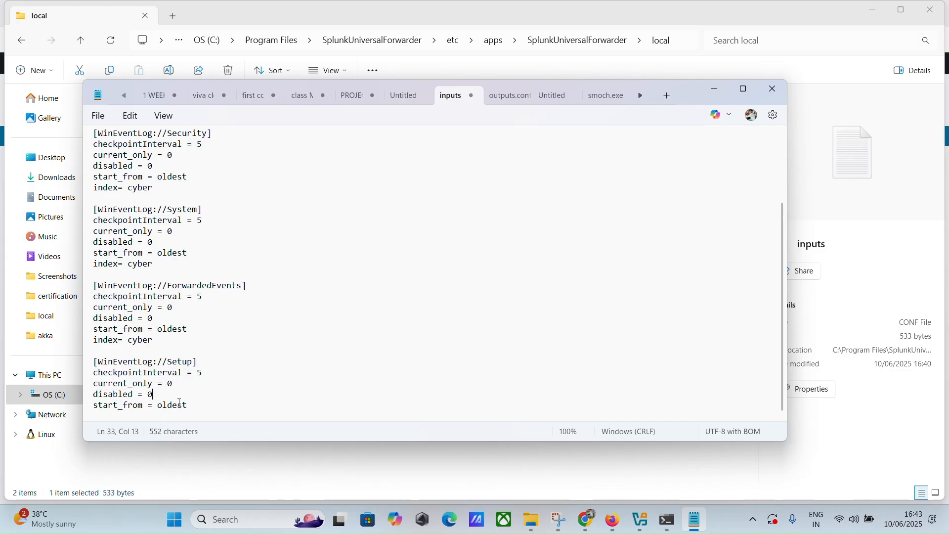
{"action": "key", "text": "Return"}
{"action": "key", "text": "ctrl+v"}
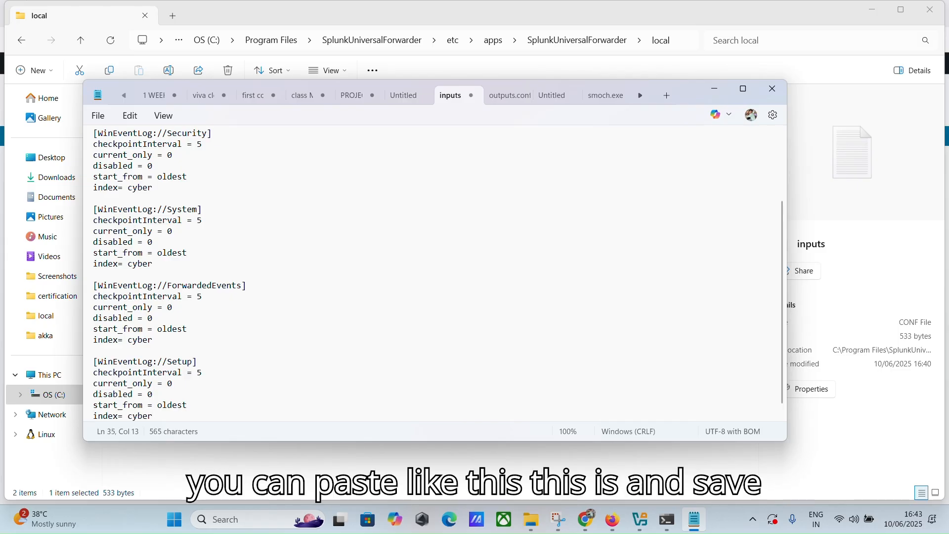
Step: Save inputs.conf and close Notepad
{"action": "scroll", "coordinate": [308, 313], "scroll_direction": "up", "scroll_amount": 3}
{"action": "left_click", "coordinate": [98, 116]}
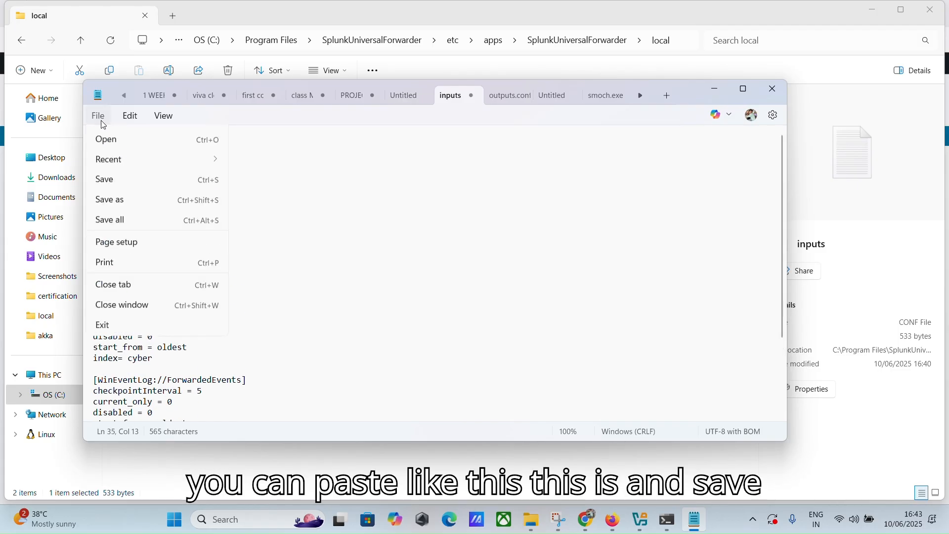
{"action": "left_click", "coordinate": [118, 220]}
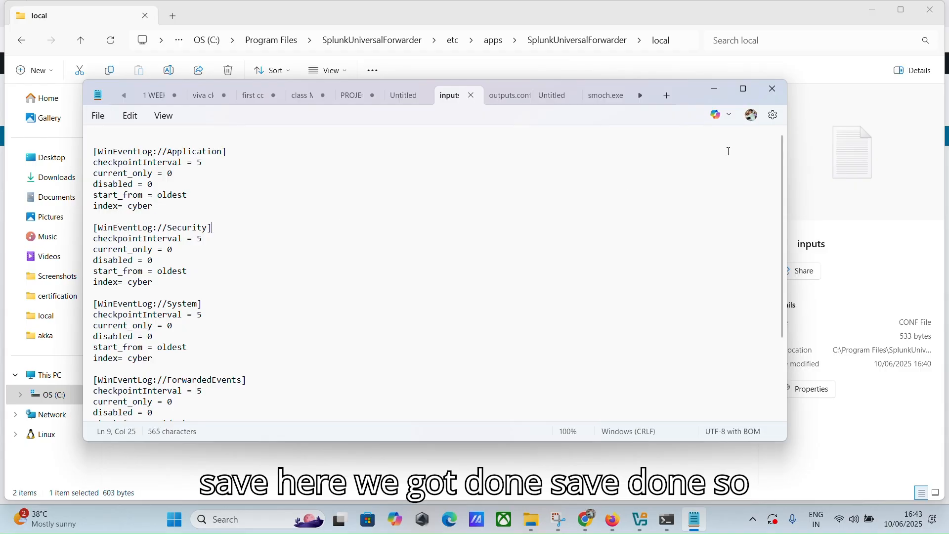
{"action": "left_click", "coordinate": [773, 89]}
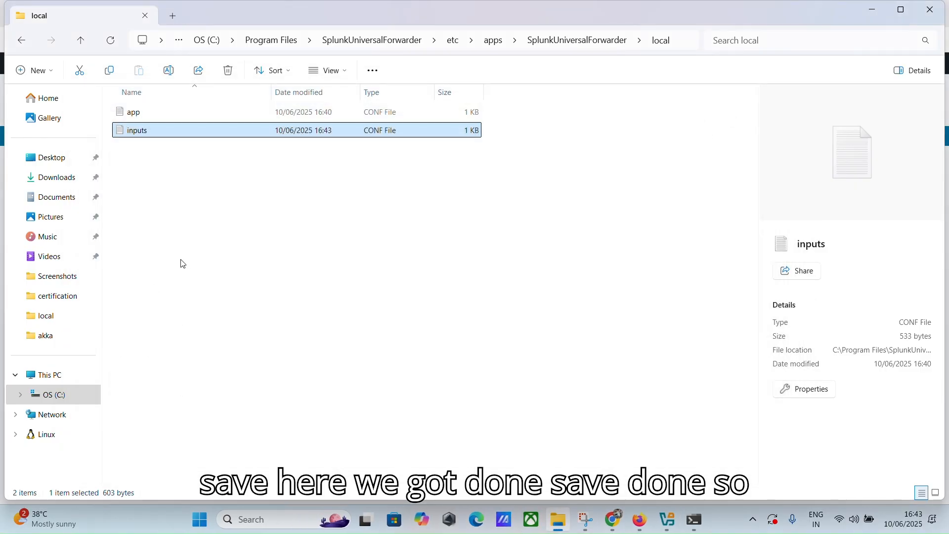
Step: Reopen inputs.conf to verify the index lines, then close it
{"action": "double_click", "coordinate": [170, 130]}
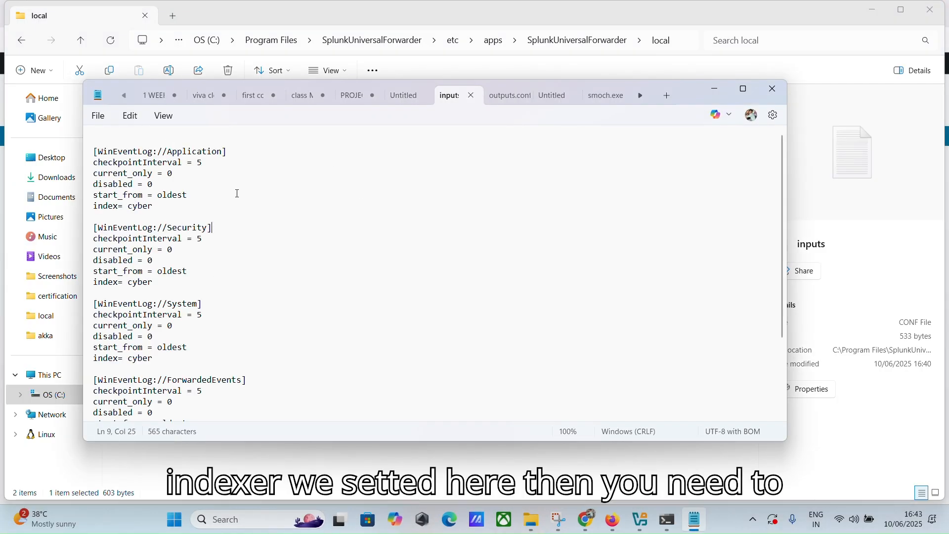
{"action": "left_click", "coordinate": [773, 89]}
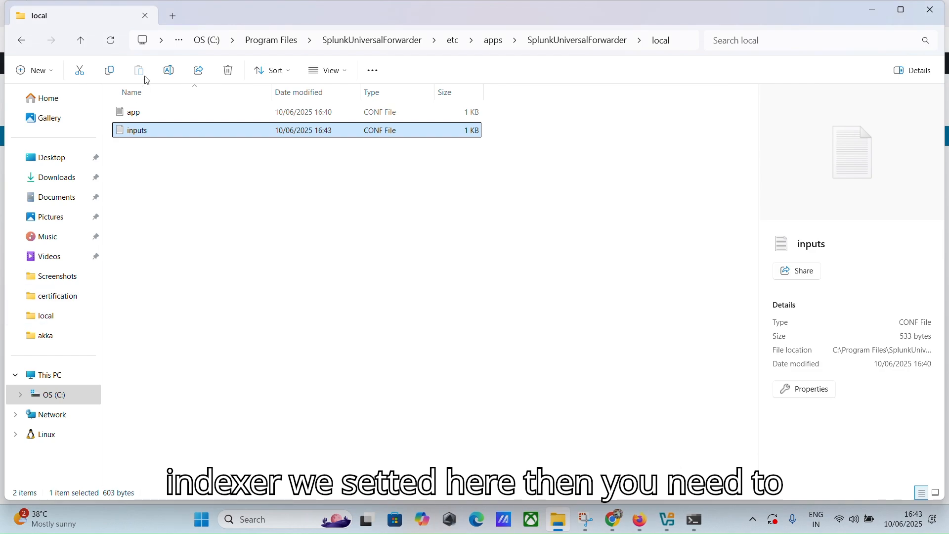
{"action": "left_click", "coordinate": [464, 45]}
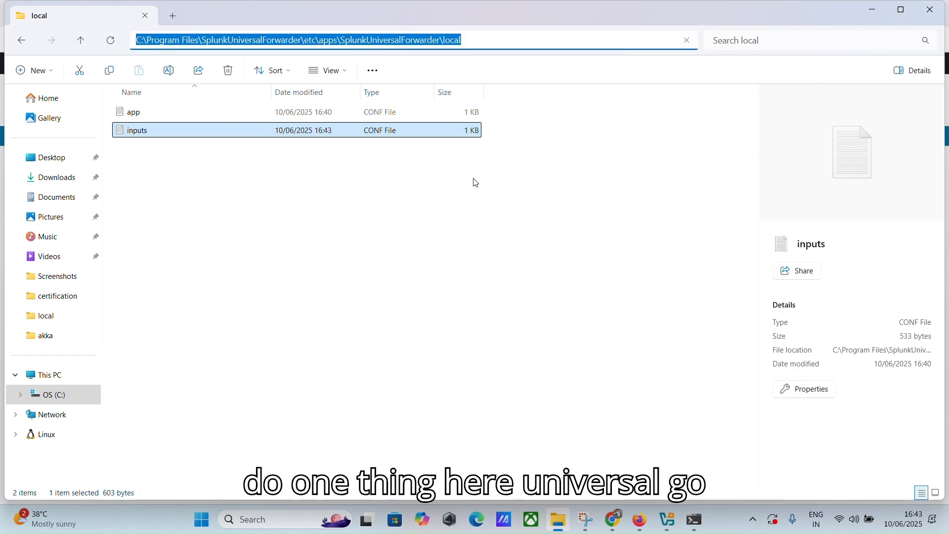
{"action": "left_click", "coordinate": [430, 180]}
Step: Go back to etc, open system\local, and select outputs.conf
{"action": "left_click", "coordinate": [21, 44]}
{"action": "left_click", "coordinate": [21, 45]}
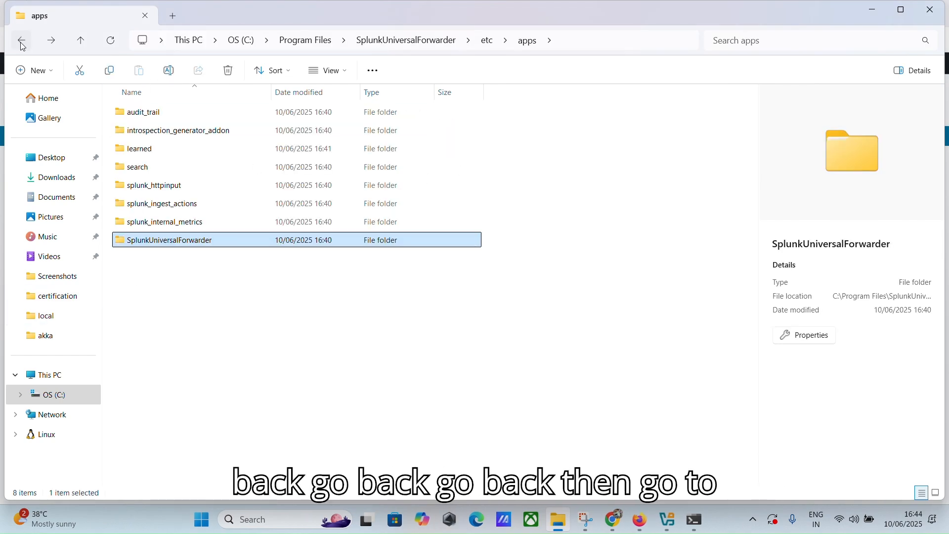
{"action": "left_click", "coordinate": [21, 45]}
{"action": "left_click", "coordinate": [144, 277]}
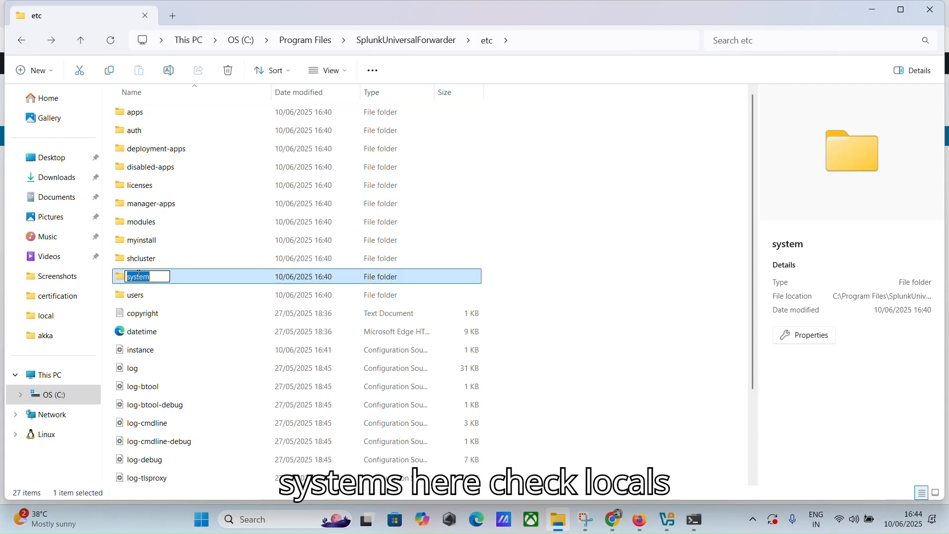
{"action": "double_click", "coordinate": [204, 280]}
{"action": "double_click", "coordinate": [138, 149]}
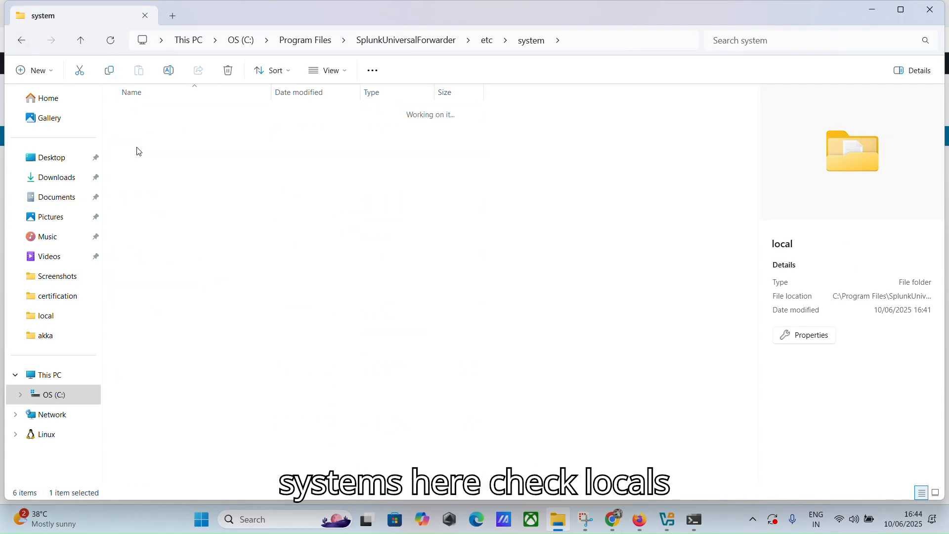
{"action": "left_click", "coordinate": [155, 137]}
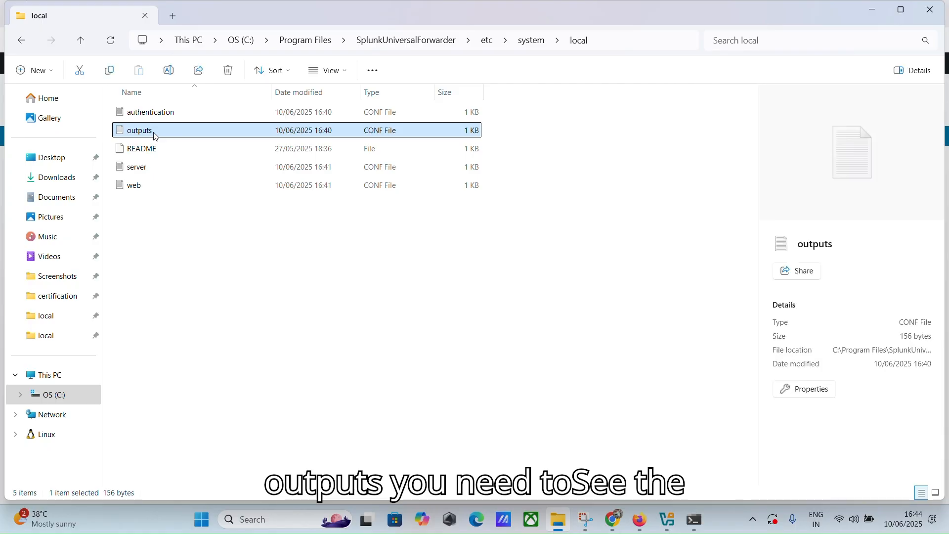
Step: Verify outputs.conf's server 192.168.205.88:9997 matches the ipconfig IPv4 address, then save and close
{"action": "double_click", "coordinate": [161, 133]}
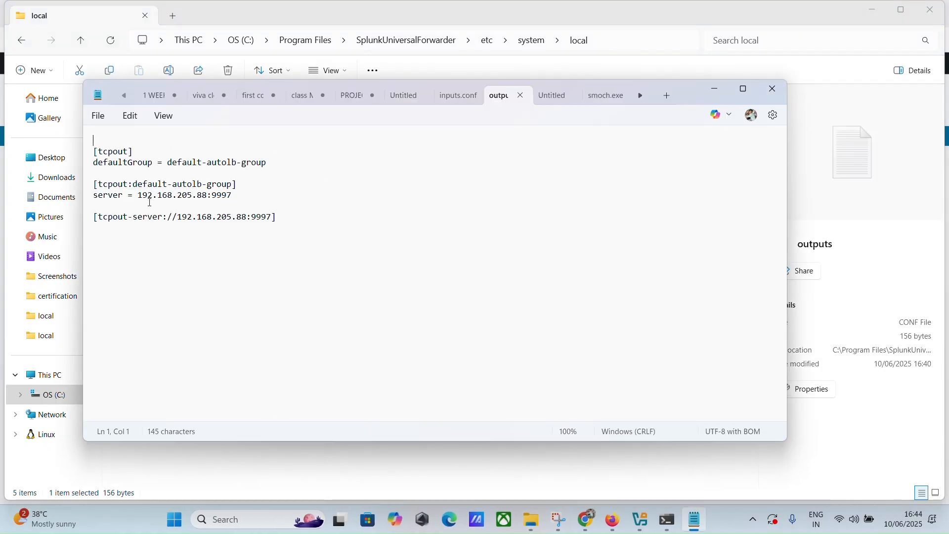
{"action": "left_click_drag", "start_coordinate": [137, 195], "coordinate": [211, 196]}
{"action": "left_click", "coordinate": [233, 281]}
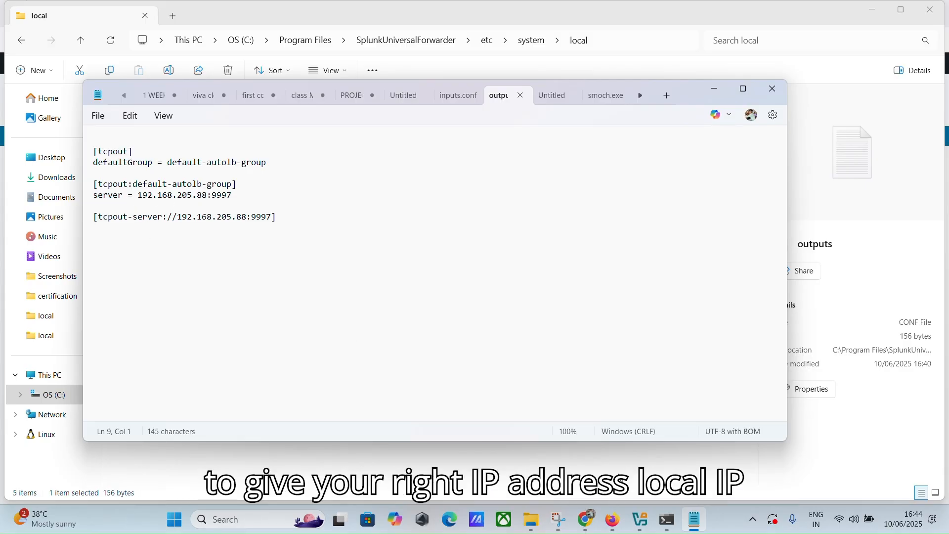
{"action": "left_click", "coordinate": [667, 519]}
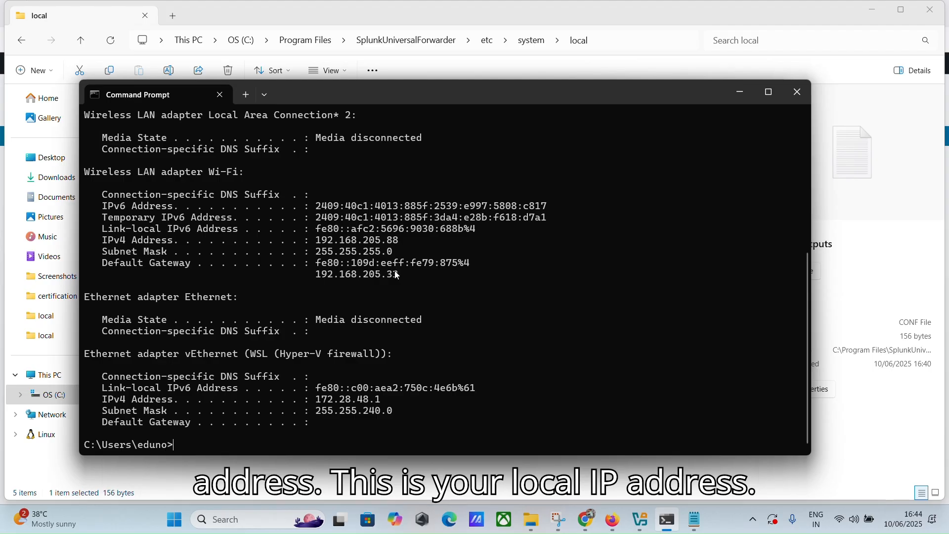
{"action": "left_click", "coordinate": [735, 93]}
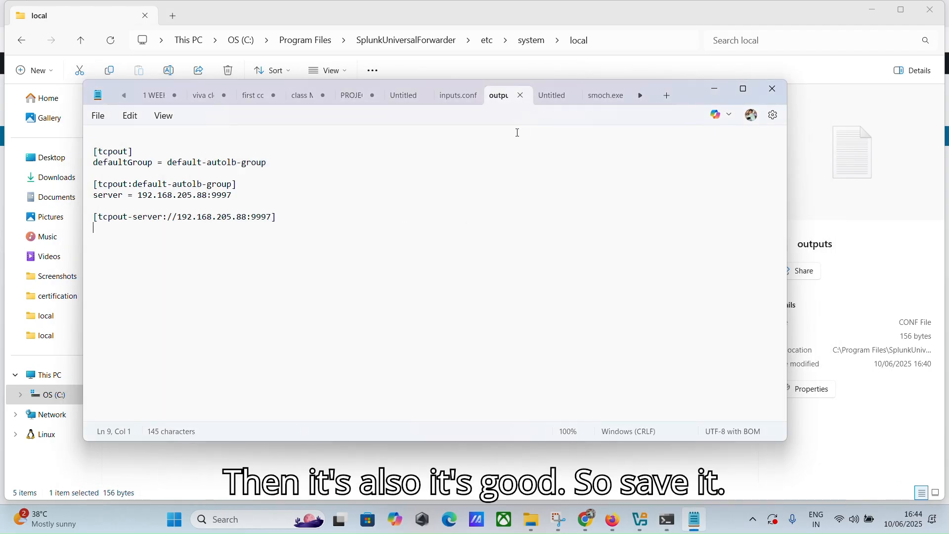
{"action": "left_click", "coordinate": [98, 116]}
{"action": "left_click", "coordinate": [106, 216]}
{"action": "left_click", "coordinate": [773, 90]}
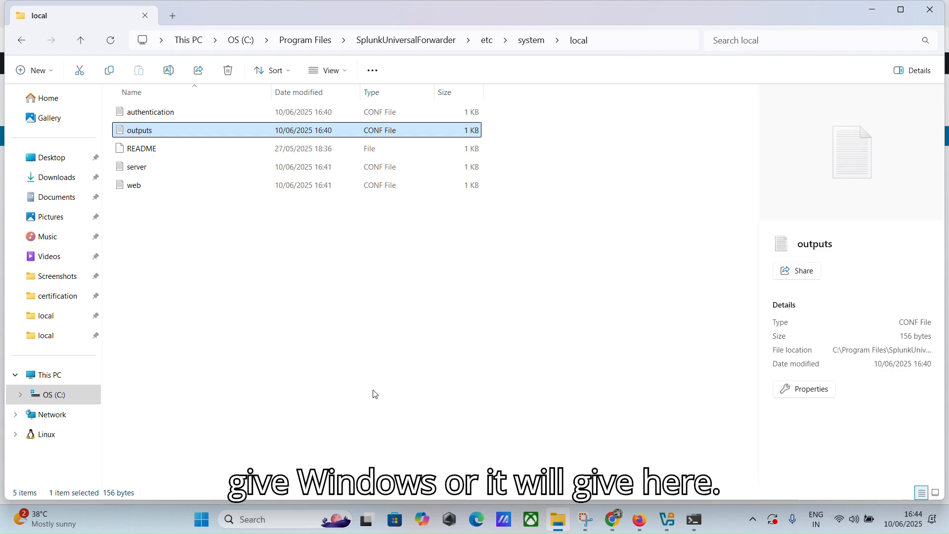
Step: Launch the firewall control panel by running firewall.cpl from the Run box
{"action": "key", "text": "super+r"}
{"action": "left_click", "coordinate": [199, 438]}
{"action": "key", "text": "BackSpace"}
{"action": "key", "text": "BackSpace"}
{"action": "key", "text": "BackSpace"}
{"action": "key", "text": "BackSpace"}
{"action": "key", "text": "BackSpace"}
{"action": "key", "text": "BackSpace"}
{"action": "key", "text": "BackSpace"}
{"action": "key", "text": "BackSpace"}
{"action": "type", "text": "fire"}
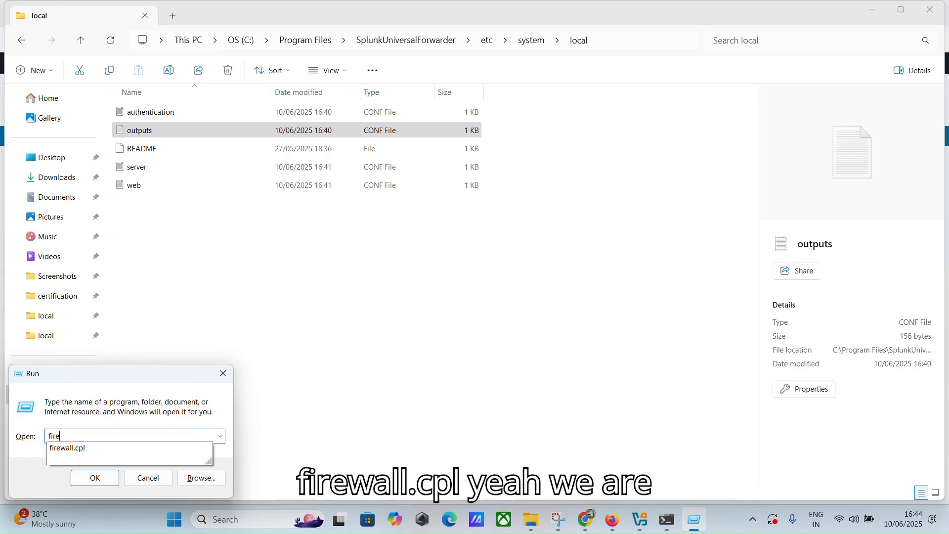
{"action": "type", "text": "wall.cpl"}
{"action": "key", "text": "Return"}
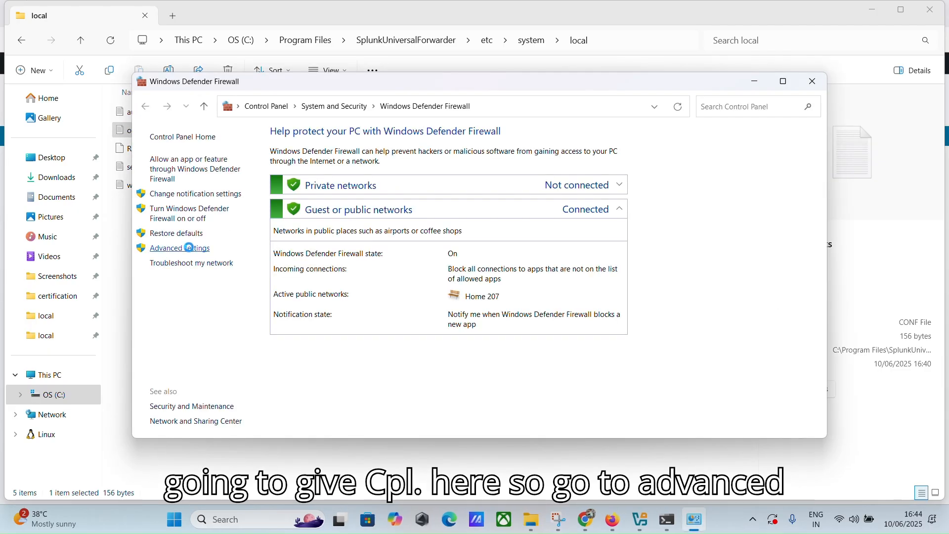
Step: In Advanced settings' Inbound Rules, choose Delete on the existing 9997 rule
{"action": "left_click", "coordinate": [189, 248]}
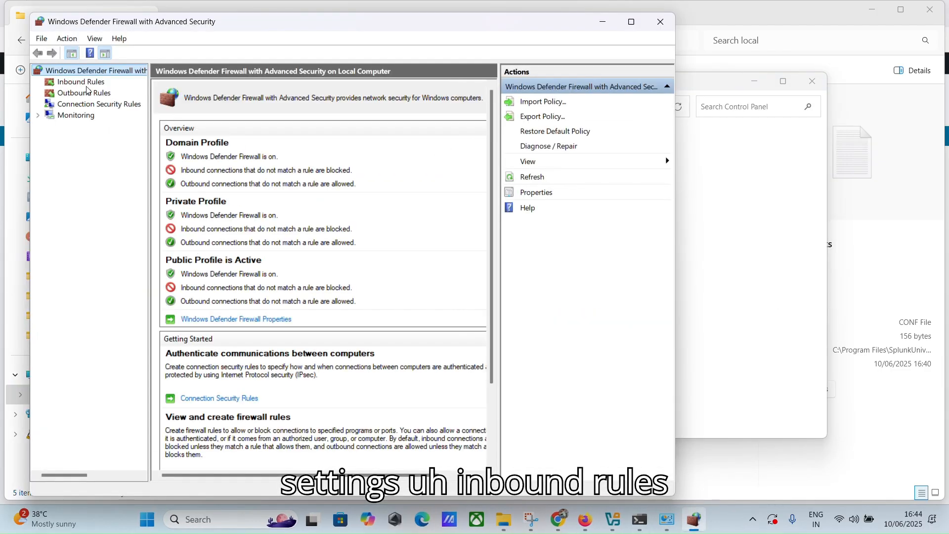
{"action": "left_click", "coordinate": [82, 82]}
{"action": "left_click", "coordinate": [210, 101]}
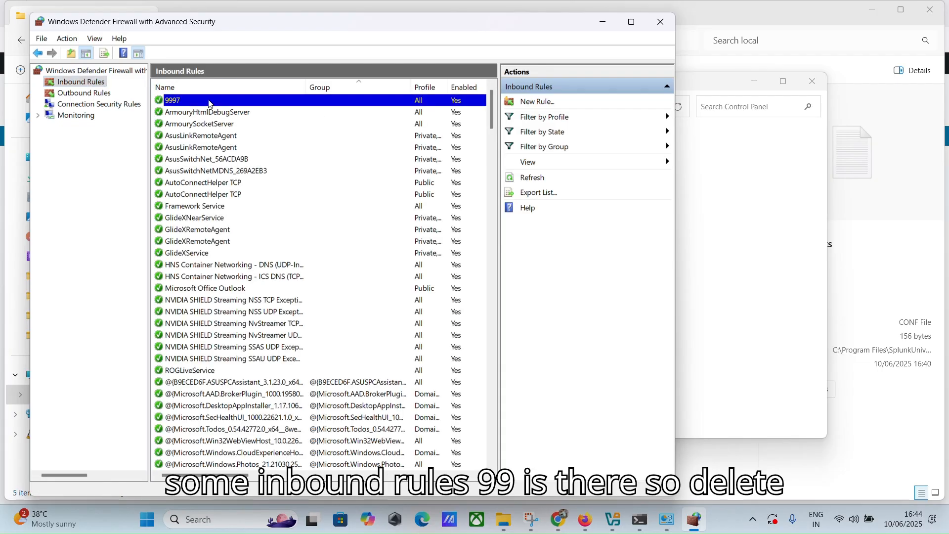
{"action": "right_click", "coordinate": [211, 104]}
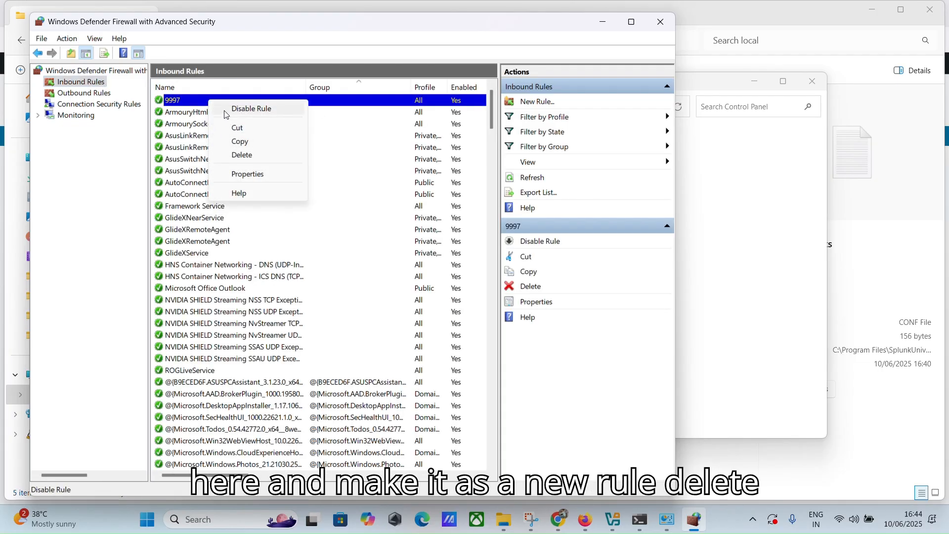
{"action": "left_click", "coordinate": [227, 152]}
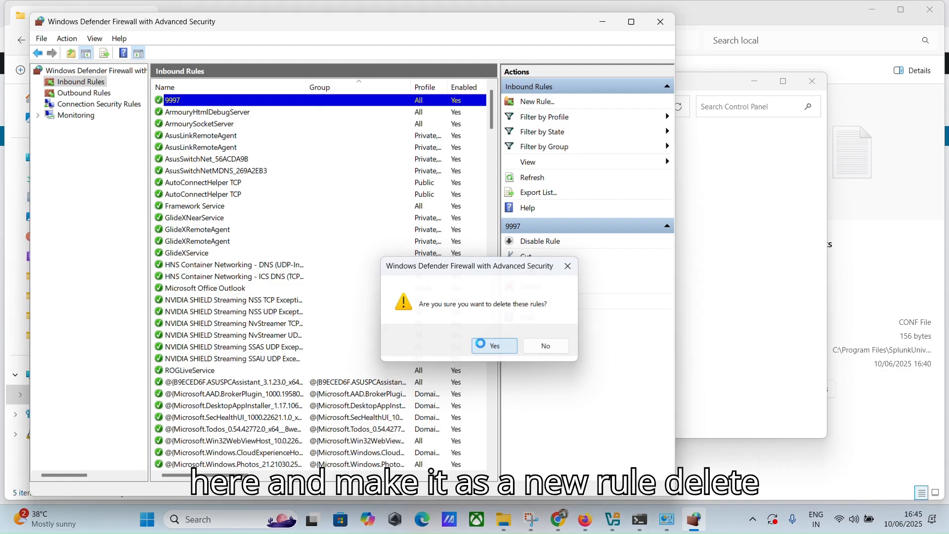
Step: Confirm deleting the old 9997 rule and start a new port-based inbound rule
{"action": "left_click", "coordinate": [482, 345]}
{"action": "left_click", "coordinate": [539, 101]}
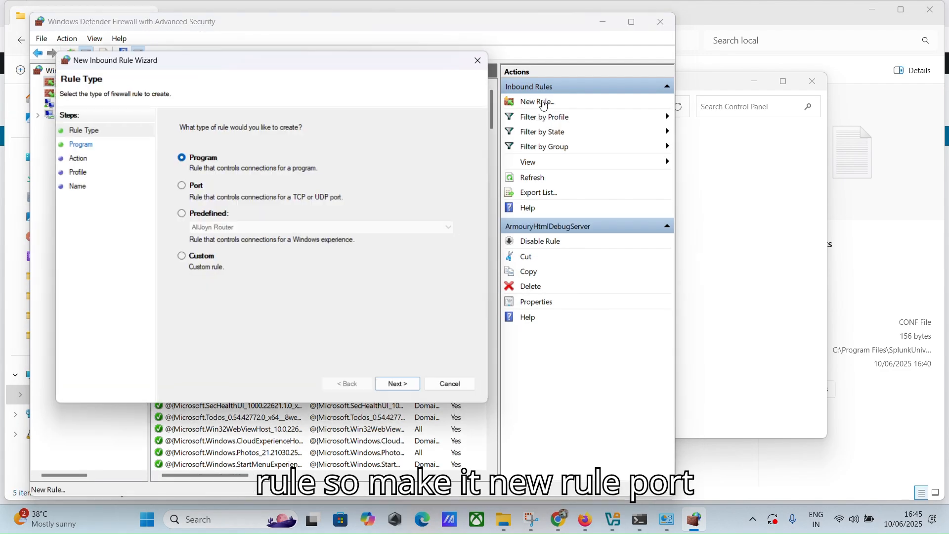
{"action": "left_click", "coordinate": [190, 193]}
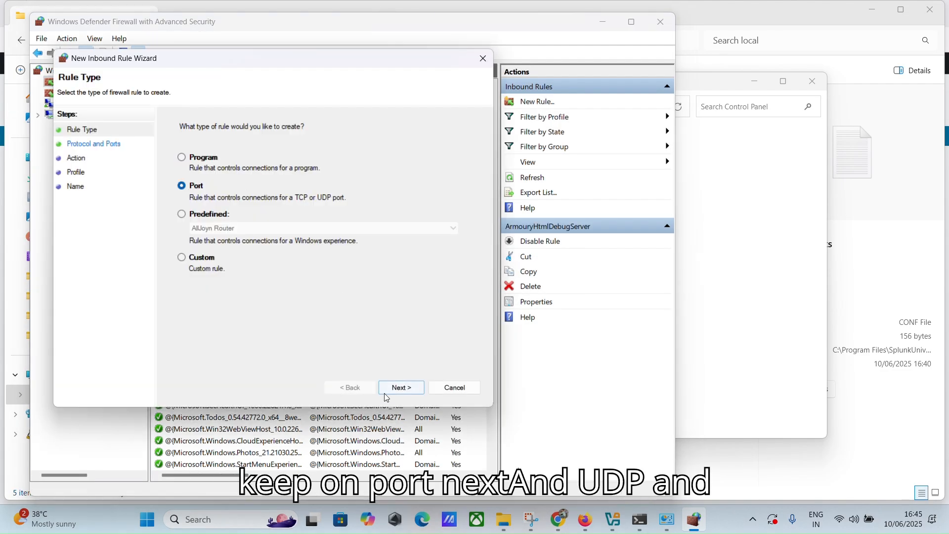
{"action": "left_click", "coordinate": [399, 388]}
Step: Set the rule to UDP port 9997, allow on all profiles, and name it 9997
{"action": "left_click", "coordinate": [183, 158]}
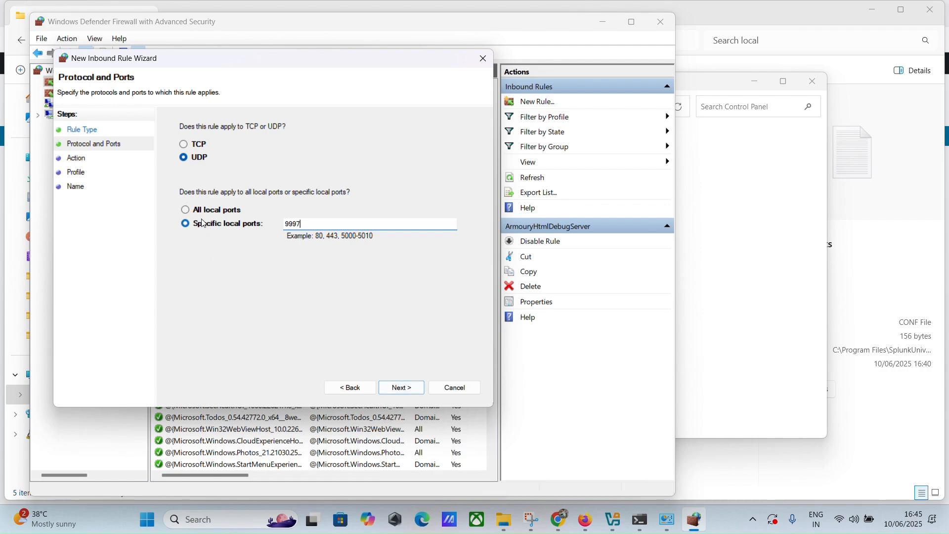
{"action": "left_click", "coordinate": [402, 387]}
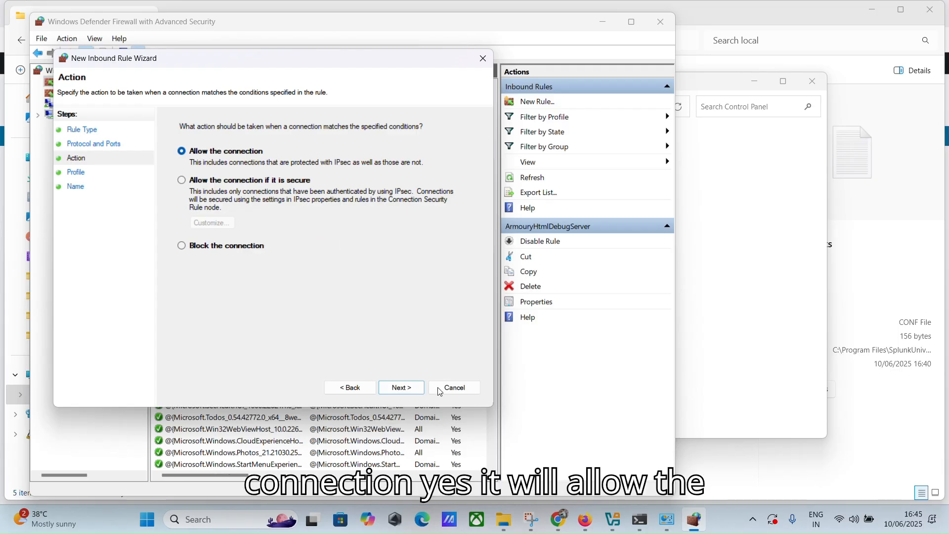
{"action": "left_click", "coordinate": [409, 390]}
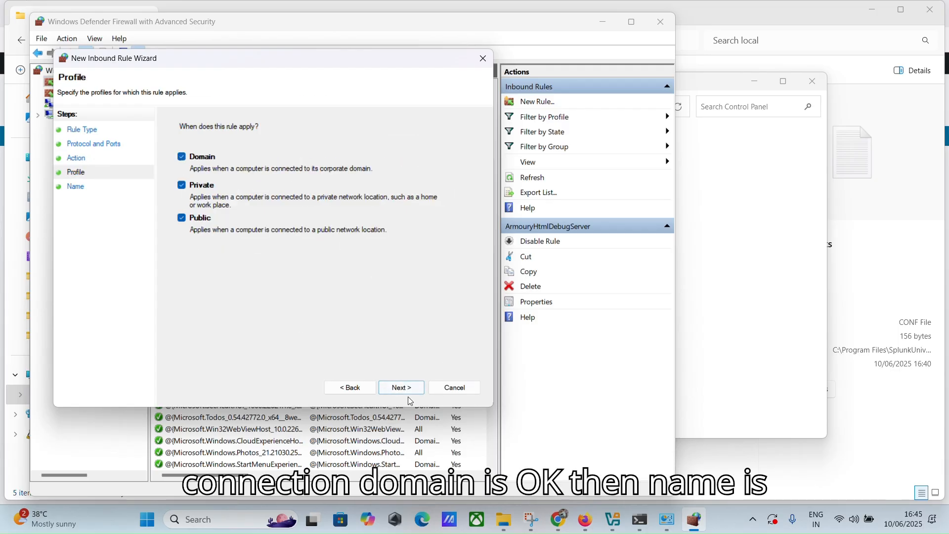
{"action": "left_click", "coordinate": [409, 389]}
{"action": "type", "text": "99"}
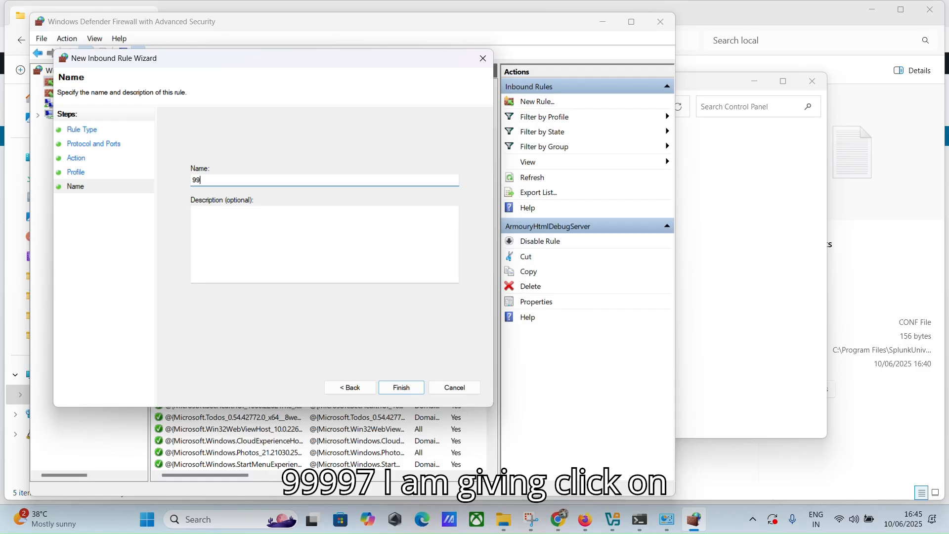
{"action": "left_click", "coordinate": [400, 388]}
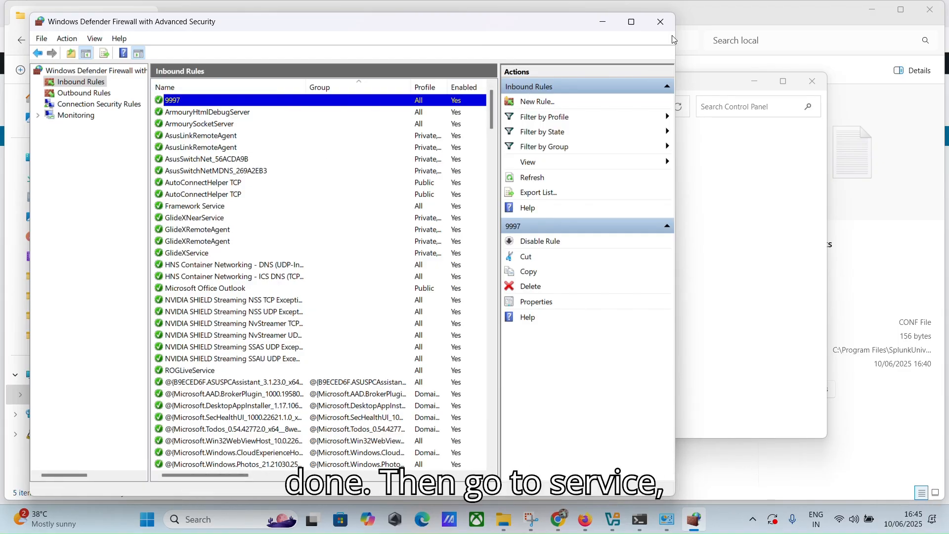
{"action": "left_click", "coordinate": [661, 22]}
Step: Open the Services console via Windows search and close the firewall window
{"action": "left_click", "coordinate": [224, 520]}
{"action": "type", "text": "se"}
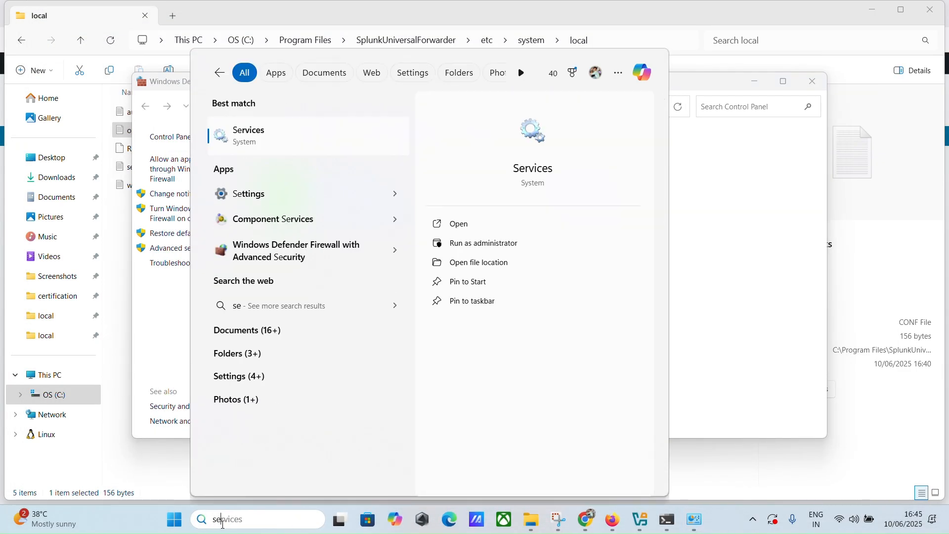
{"action": "type", "text": "rvic"}
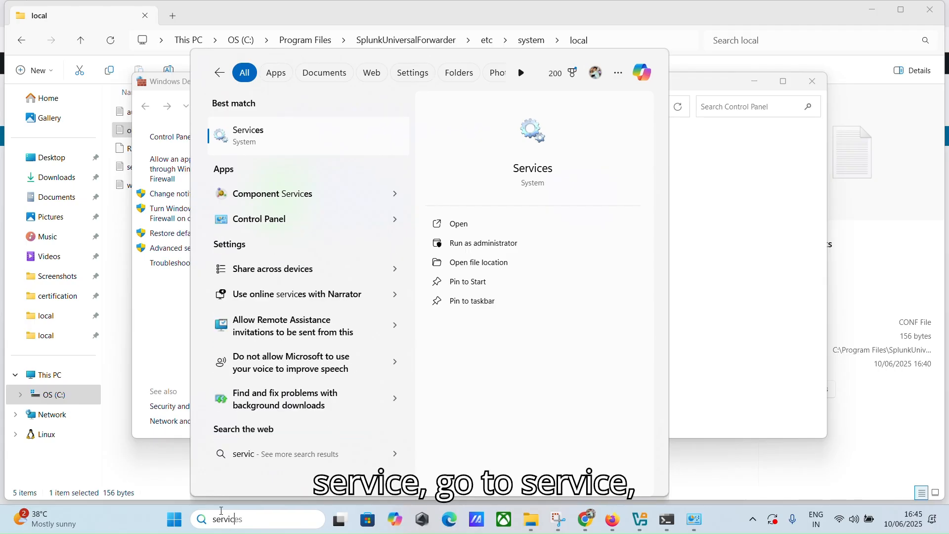
{"action": "key", "text": "Return"}
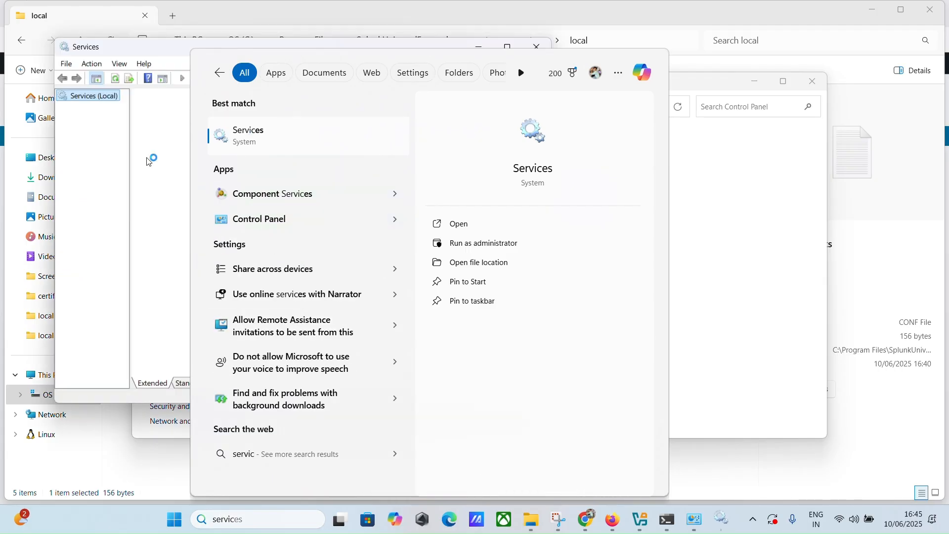
{"action": "left_click", "coordinate": [765, 193]}
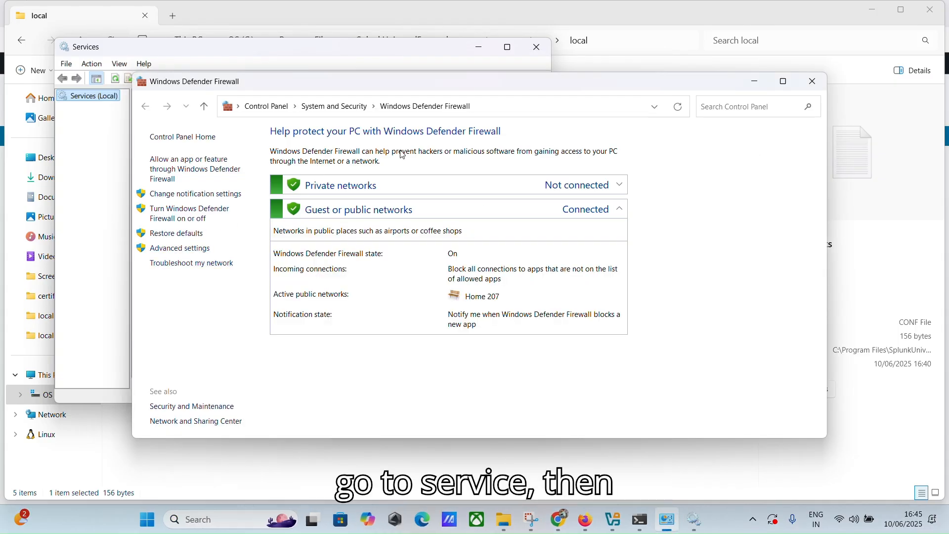
{"action": "left_click", "coordinate": [813, 81]}
Step: Restart the SplunkForwarder service, then close Services and File Explorer
{"action": "scroll", "coordinate": [362, 280], "scroll_direction": "down", "scroll_amount": 18}
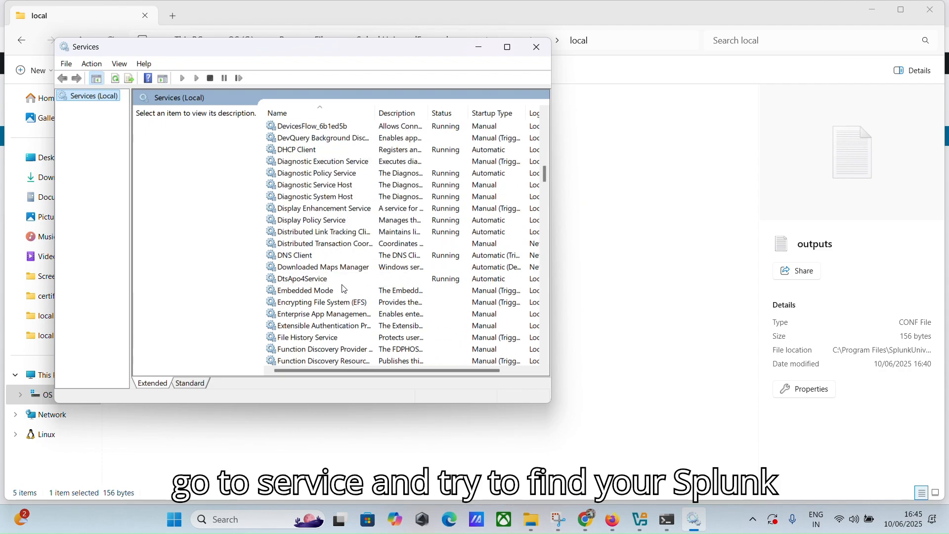
{"action": "scroll", "coordinate": [344, 289], "scroll_direction": "down", "scroll_amount": 15}
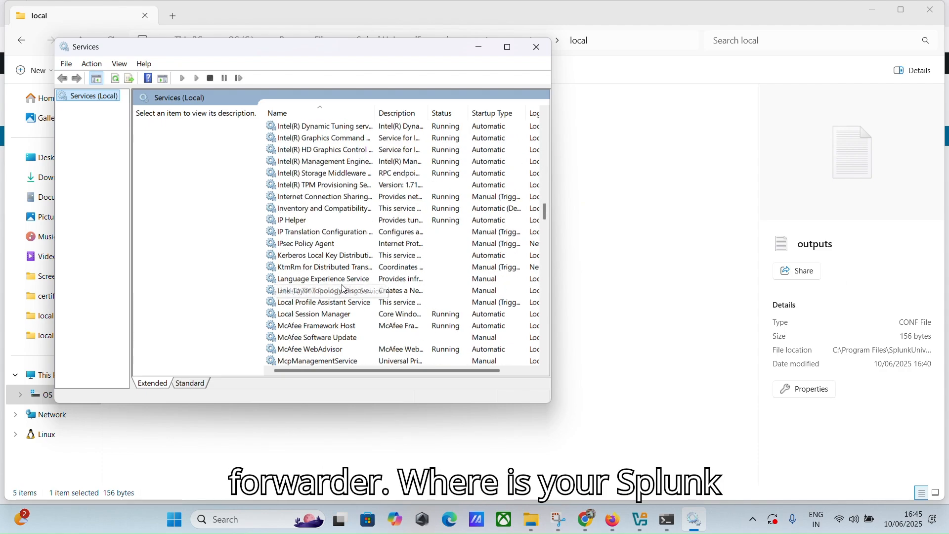
{"action": "scroll", "coordinate": [345, 289], "scroll_direction": "down", "scroll_amount": 20}
{"action": "scroll", "coordinate": [344, 289], "scroll_direction": "down", "scroll_amount": 7}
{"action": "scroll", "coordinate": [346, 289], "scroll_direction": "down", "scroll_amount": 4}
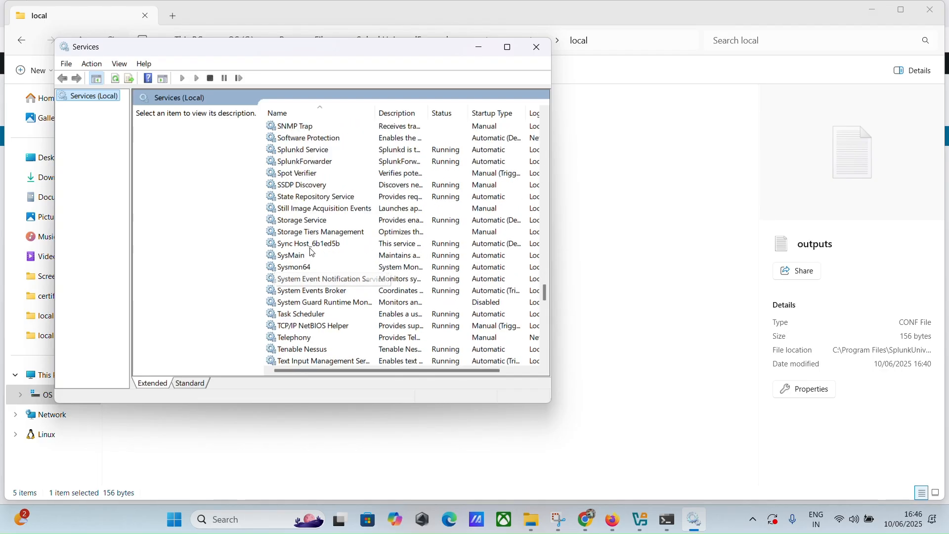
{"action": "left_click", "coordinate": [306, 164]}
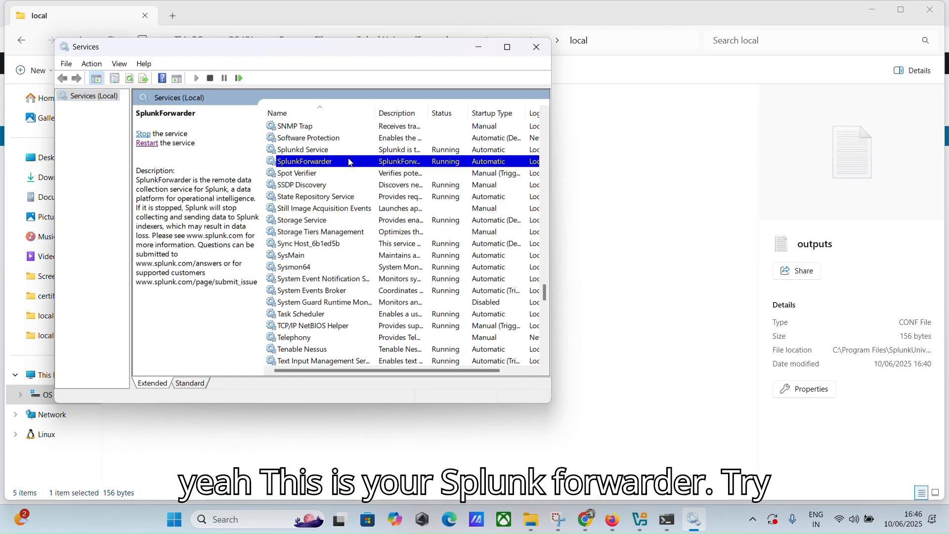
{"action": "left_click", "coordinate": [147, 143]}
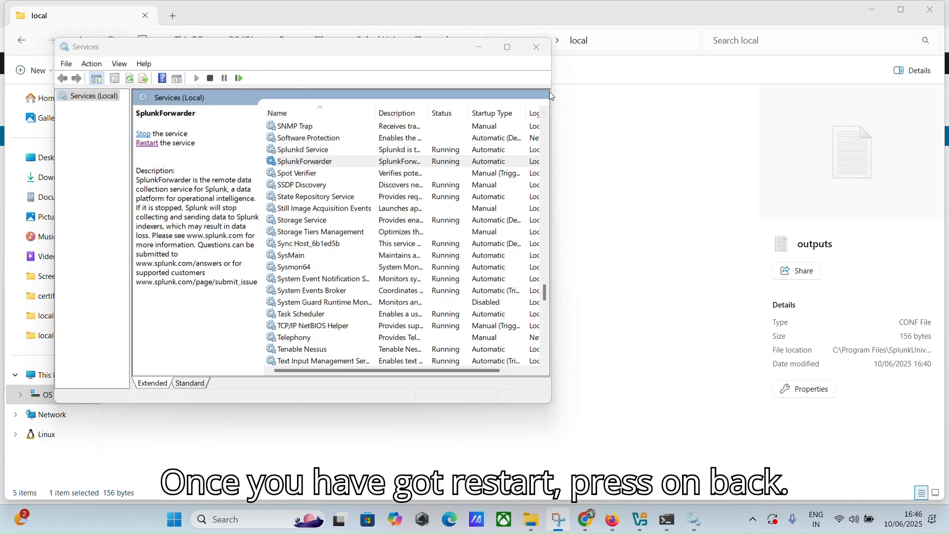
{"action": "left_click", "coordinate": [536, 47]}
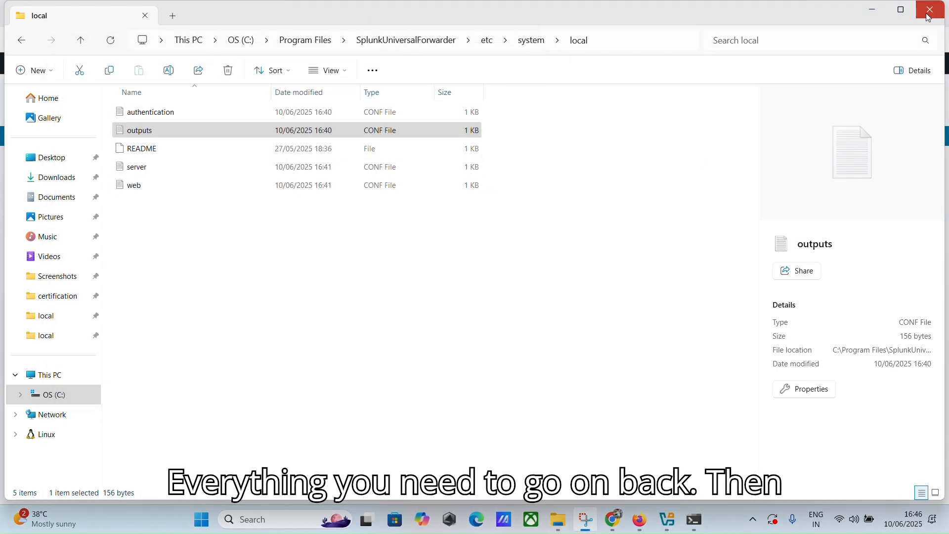
{"action": "left_click", "coordinate": [928, 14]}
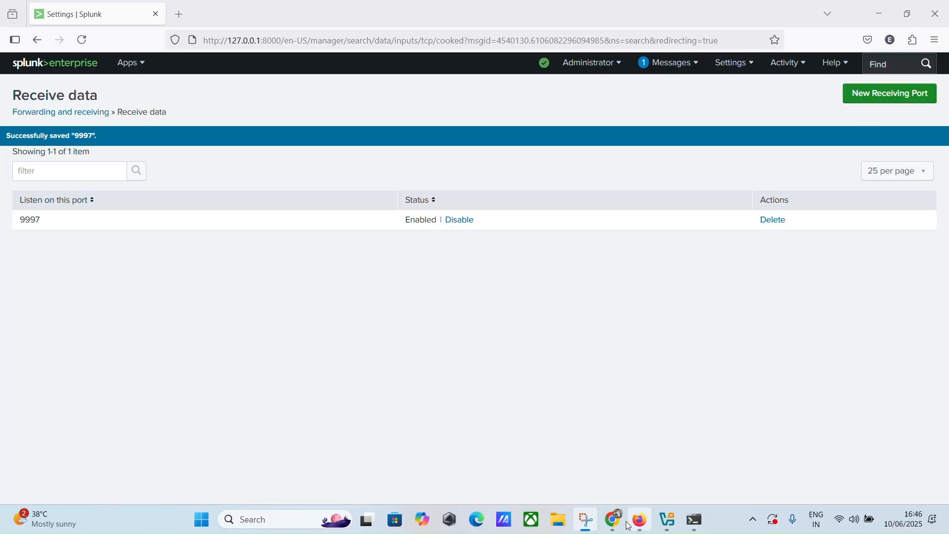
Step: From the Splunk home page, open Search & Reporting and run index="cyber", which returns 0 events over 24 hours
{"action": "left_click", "coordinate": [641, 525]}
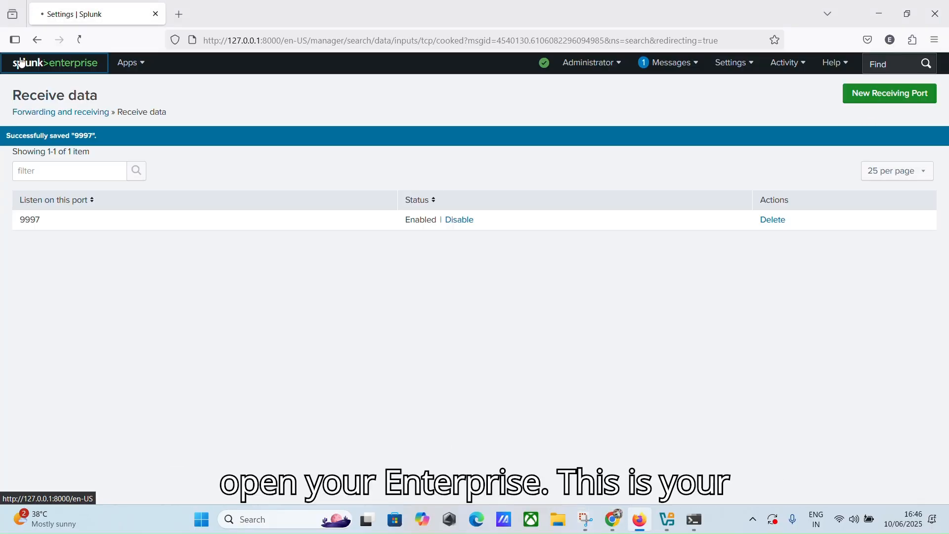
{"action": "left_click", "coordinate": [26, 67]}
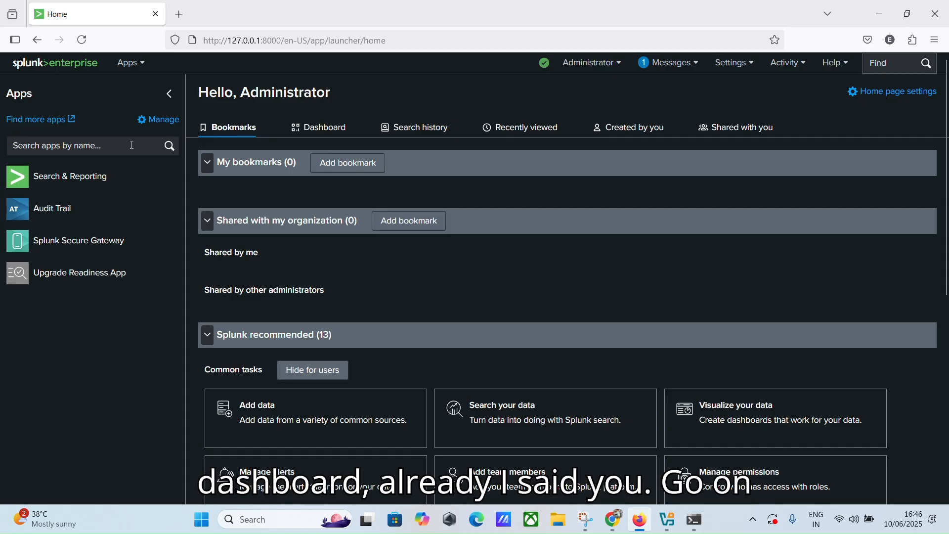
{"action": "left_click", "coordinate": [84, 179]}
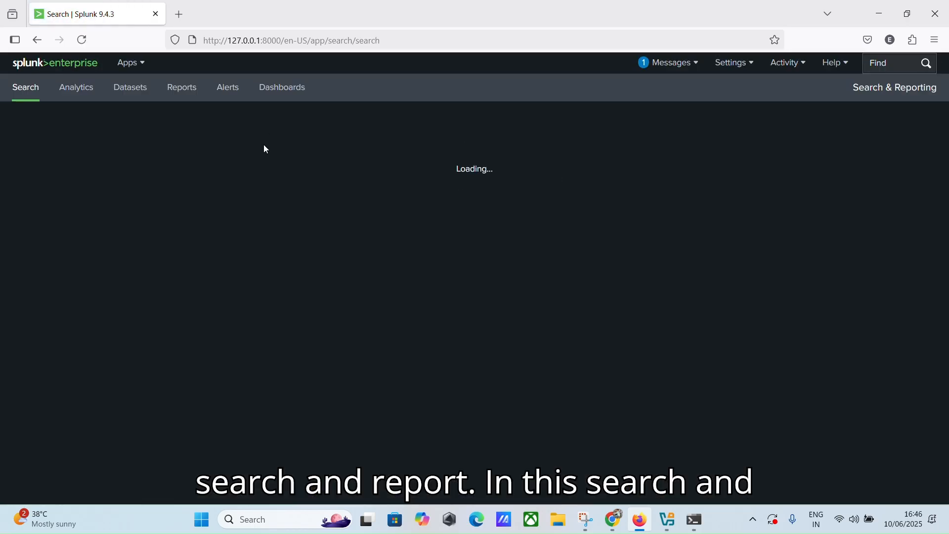
{"action": "type", "text": "i"}
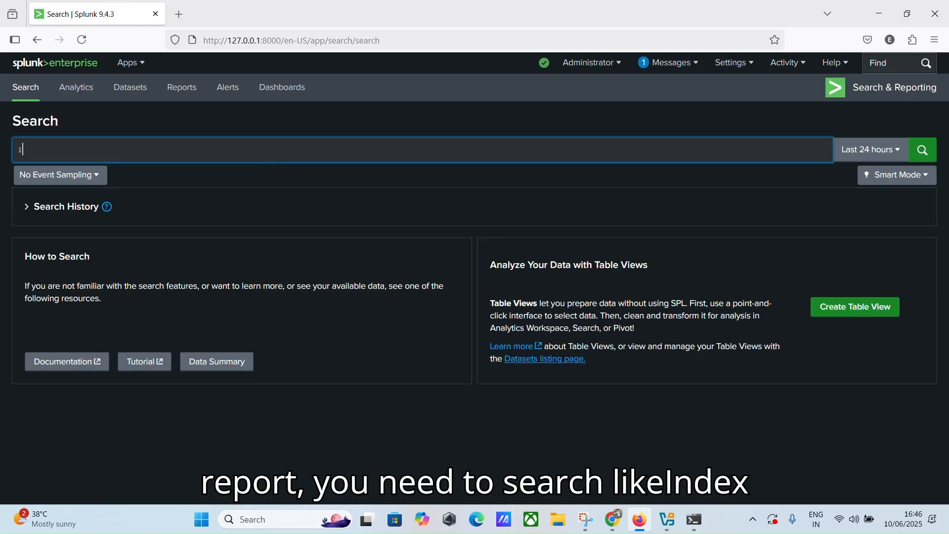
{"action": "type", "text": "ndex="}
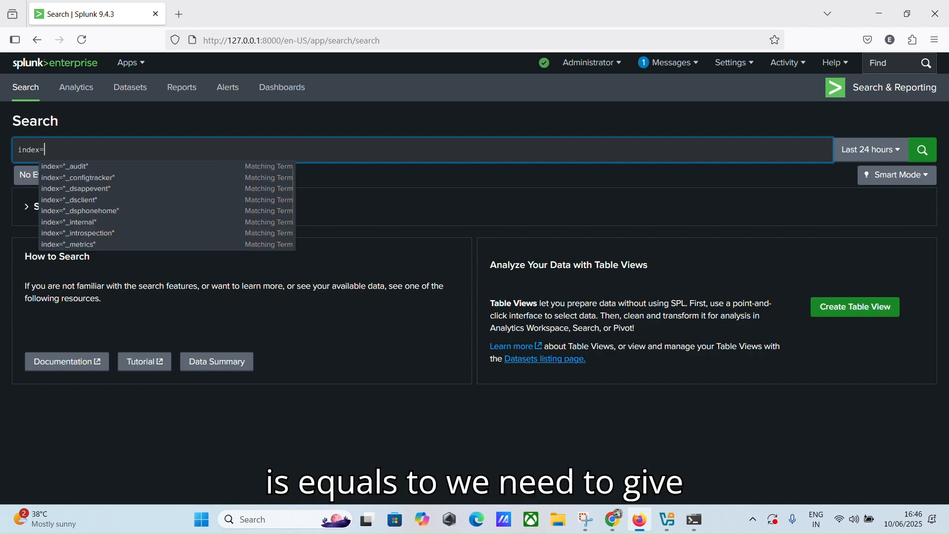
{"action": "type", "text": " \""}
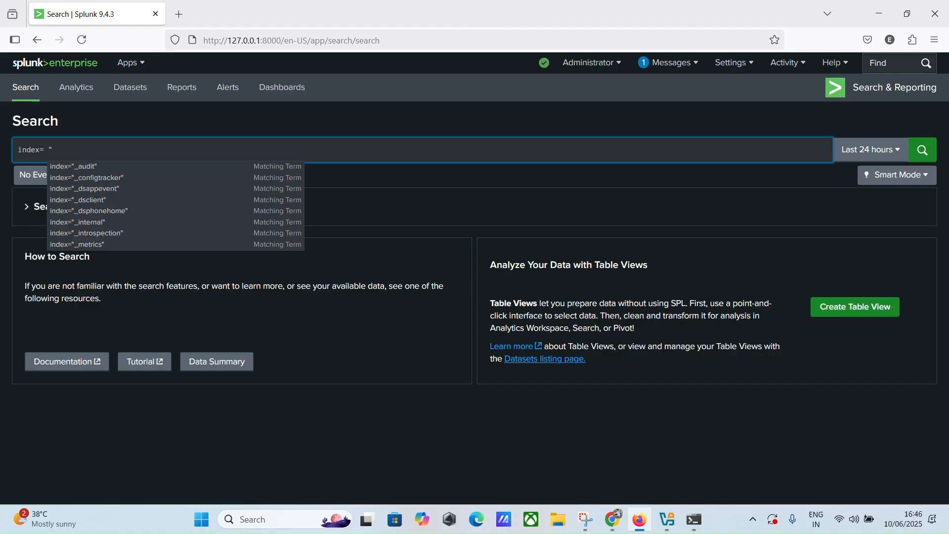
{"action": "type", "text": "cyber\""}
{"action": "key", "text": "Return"}
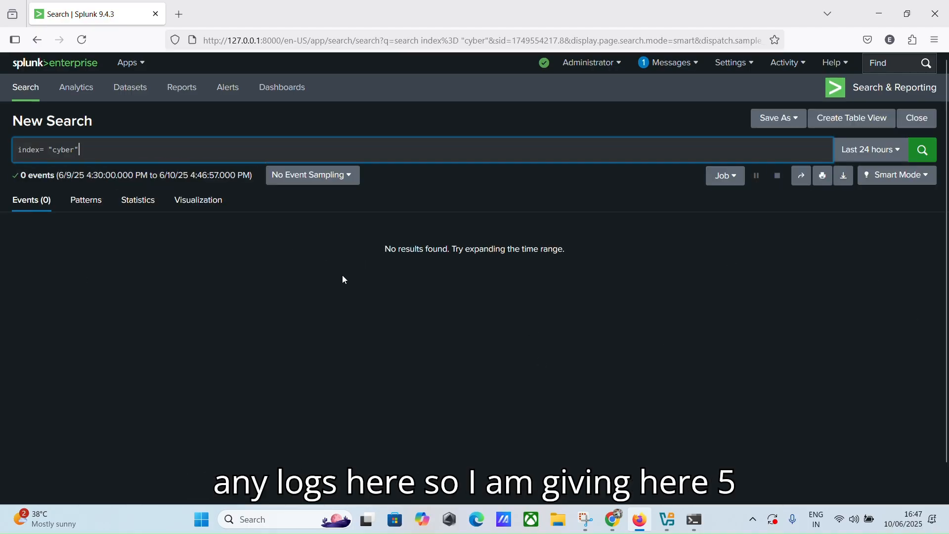
Step: Set the search time range to a 5 minute real-time window
{"action": "left_click", "coordinate": [871, 150]}
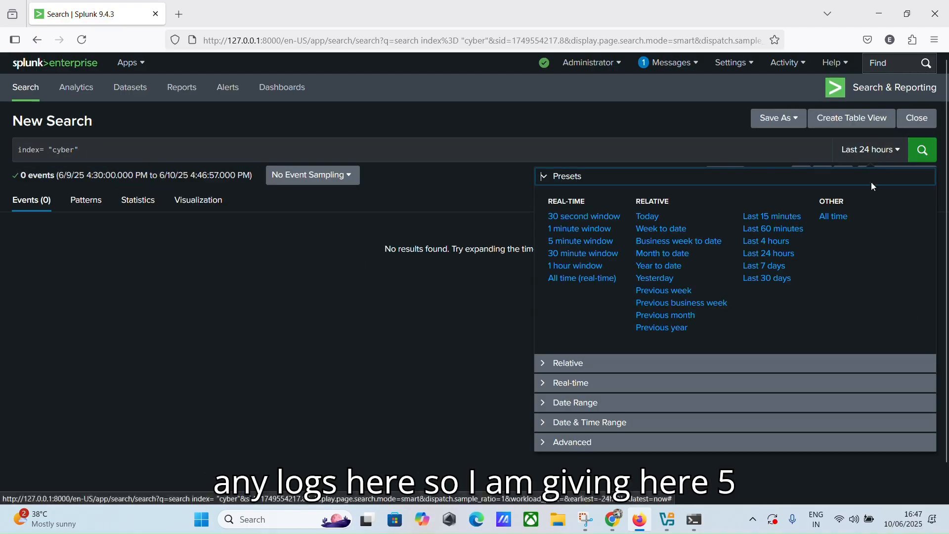
{"action": "left_click", "coordinate": [581, 240]}
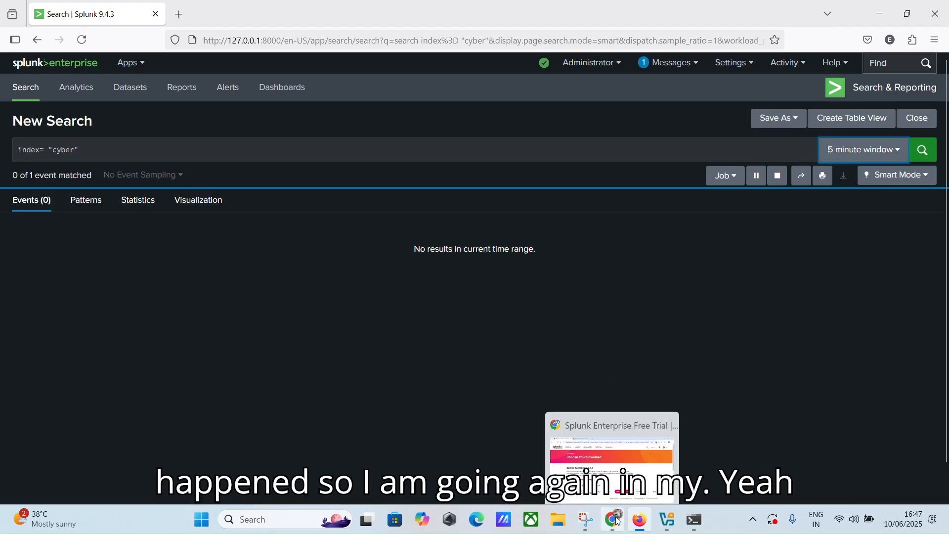
{"action": "mouse_move", "coordinate": [579, 530]}
{"action": "left_click", "coordinate": [557, 519]}
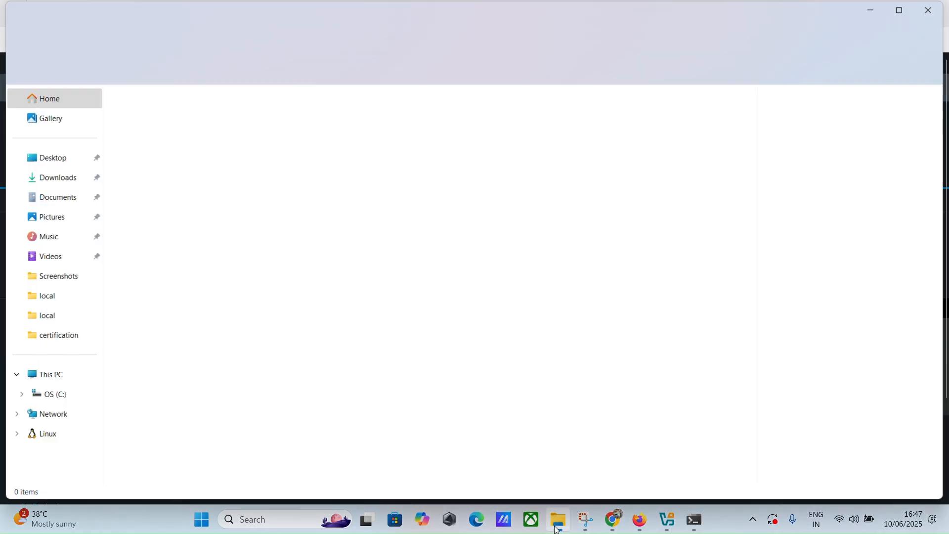
{"action": "left_click", "coordinate": [938, 12]}
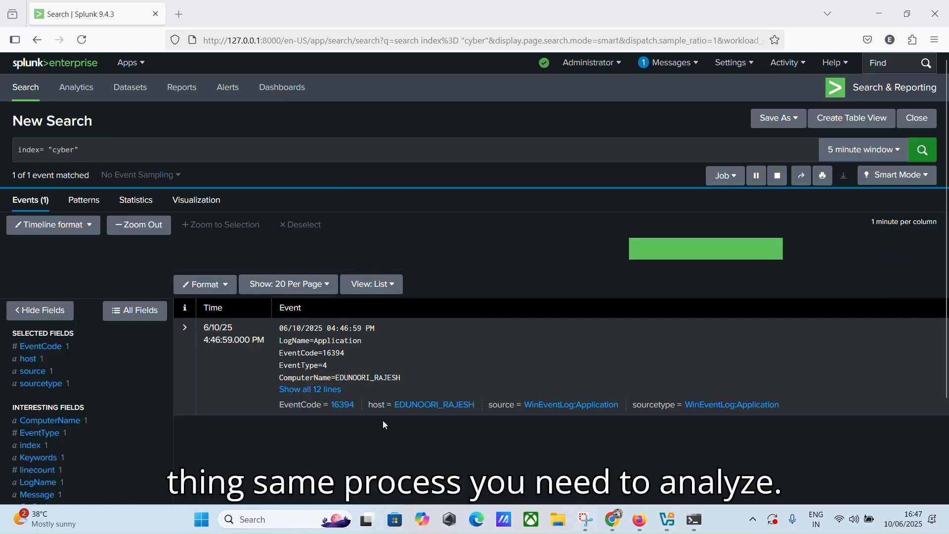
Step: Expand a WinEventLog:Application event to show all 12 lines, then minimize the browser
{"action": "left_click", "coordinate": [324, 390]}
{"action": "scroll", "coordinate": [346, 365], "scroll_direction": "down", "scroll_amount": 2}
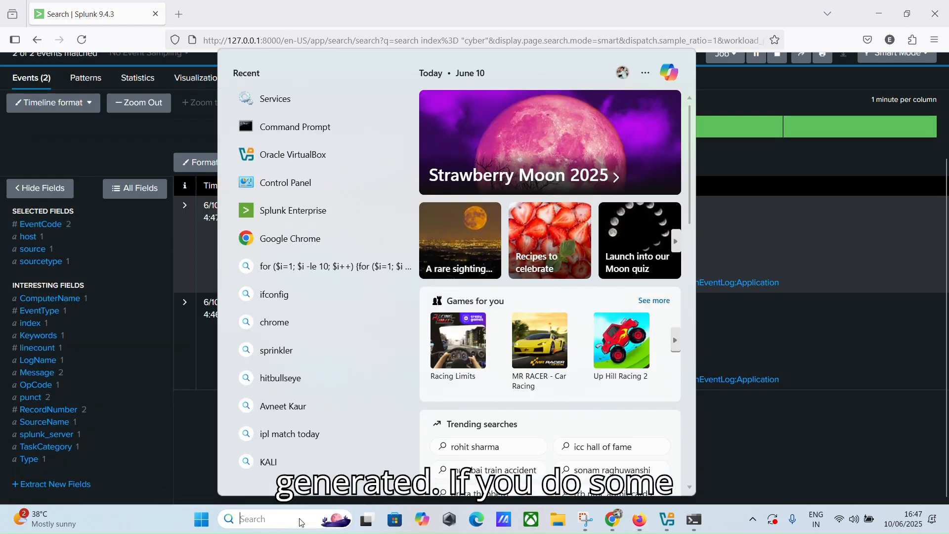
{"action": "left_click", "coordinate": [299, 519]}
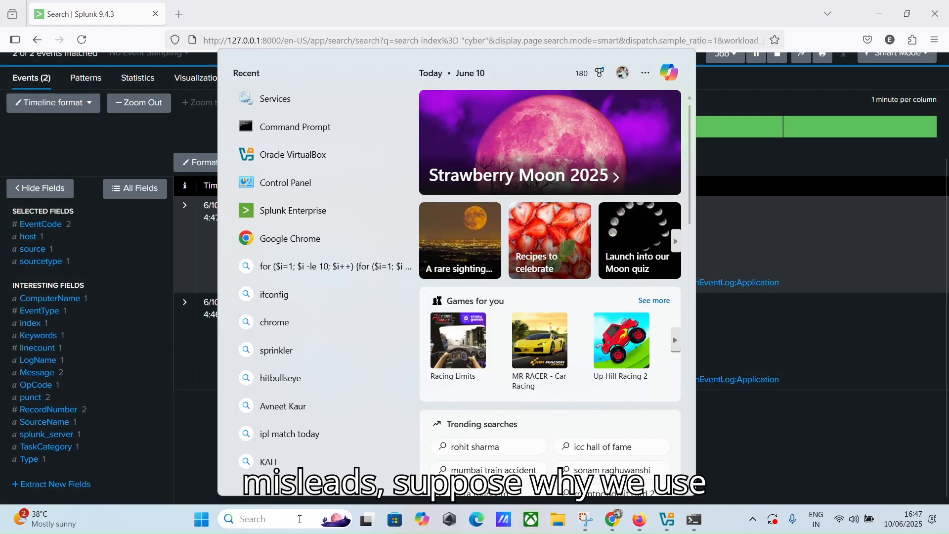
{"action": "left_click", "coordinate": [769, 320]}
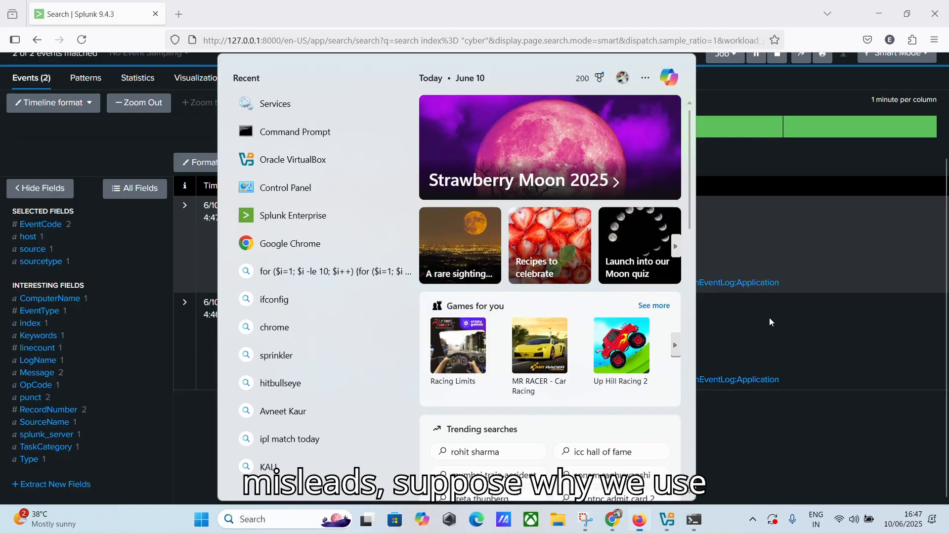
{"action": "scroll", "coordinate": [481, 298], "scroll_direction": "up", "scroll_amount": 1}
{"action": "scroll", "coordinate": [482, 298], "scroll_direction": "up", "scroll_amount": 2}
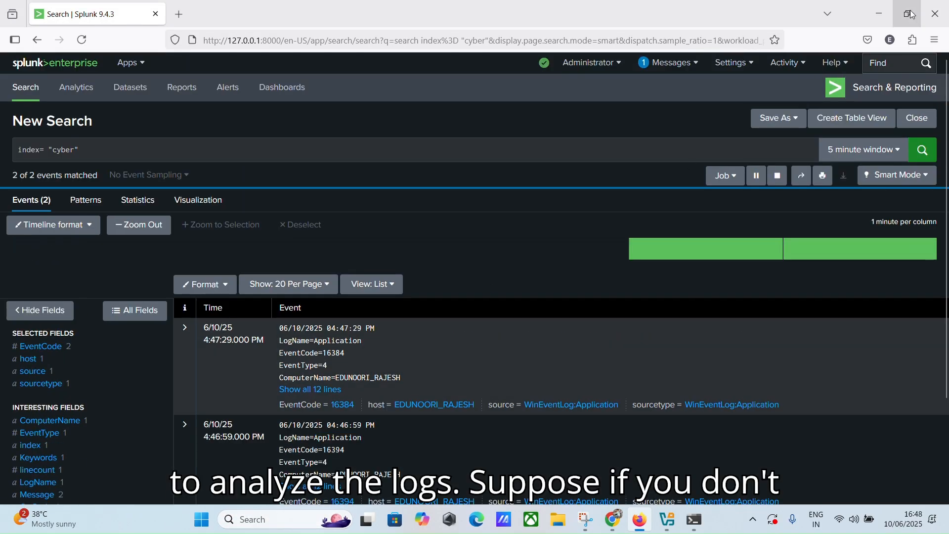
{"action": "left_click", "coordinate": [878, 13]}
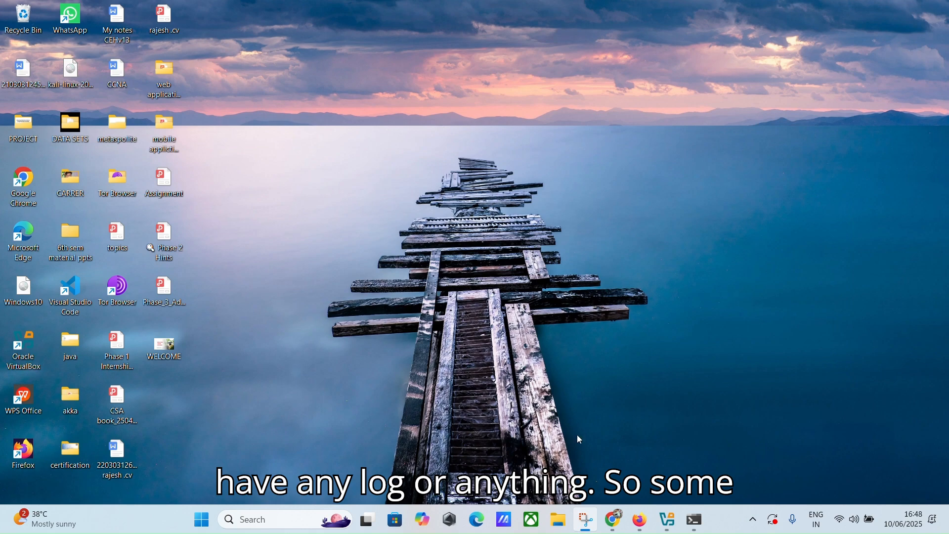
Step: Search the Start menu for PowerShell and run Windows PowerShell as administrator
{"action": "left_click", "coordinate": [256, 520]}
{"action": "type", "text": "sp"}
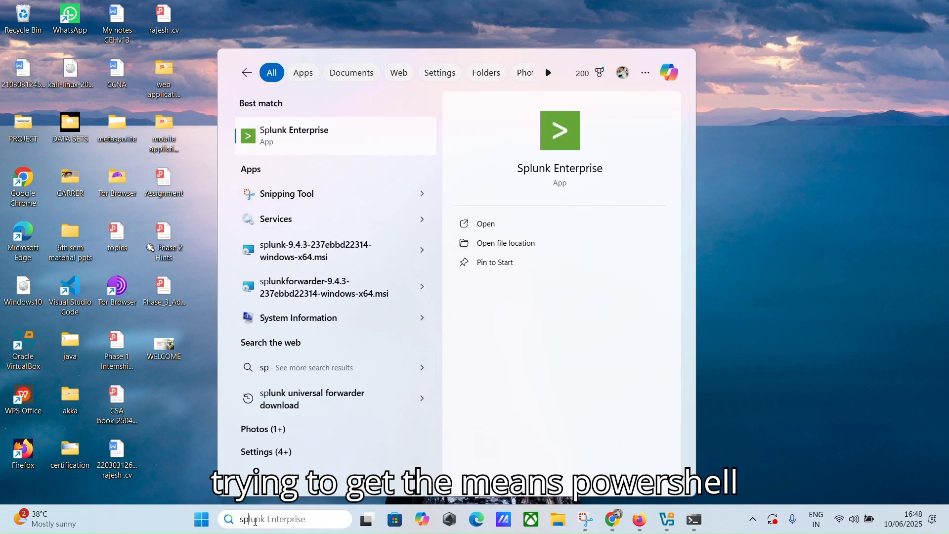
{"action": "key", "text": "BackSpace"}
{"action": "key", "text": "BackSpace"}
{"action": "type", "text": "pow"}
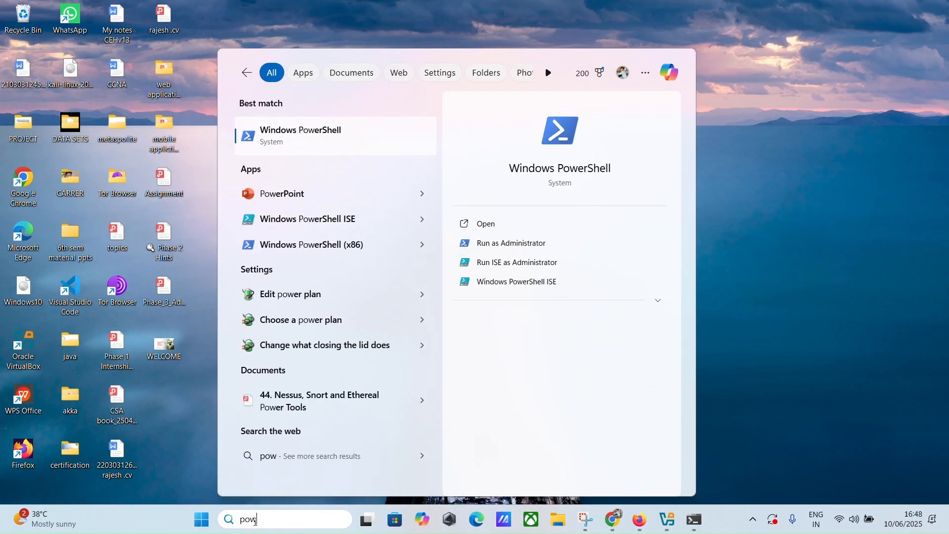
{"action": "type", "text": "ershall"}
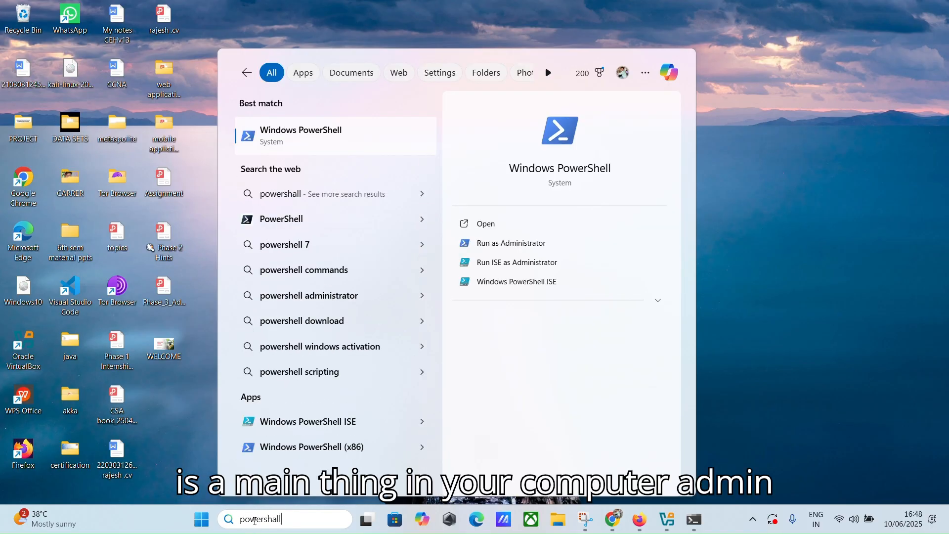
{"action": "left_click", "coordinate": [543, 251]}
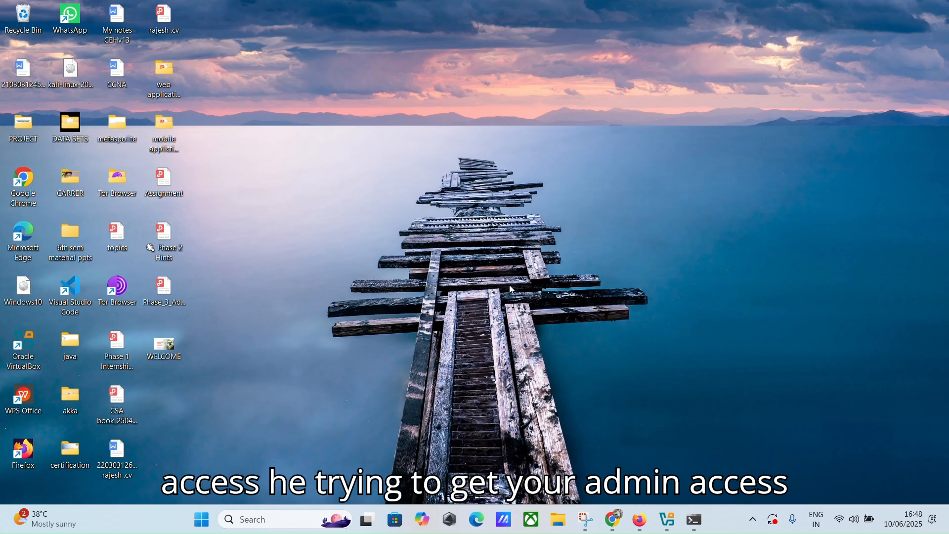
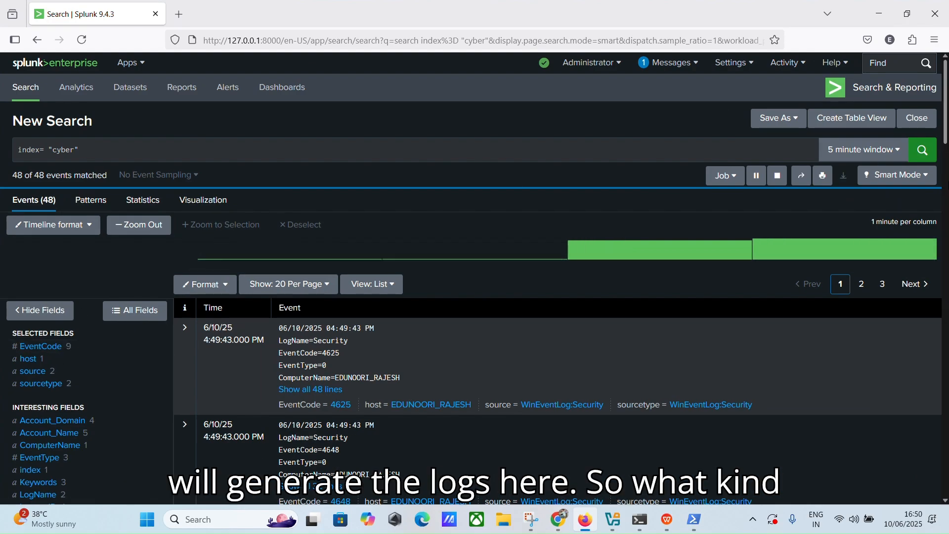
Step: Rerun the index="cyber" search and expand the first 4648 event to all 38 lines to read it
{"action": "left_click", "coordinate": [924, 153]}
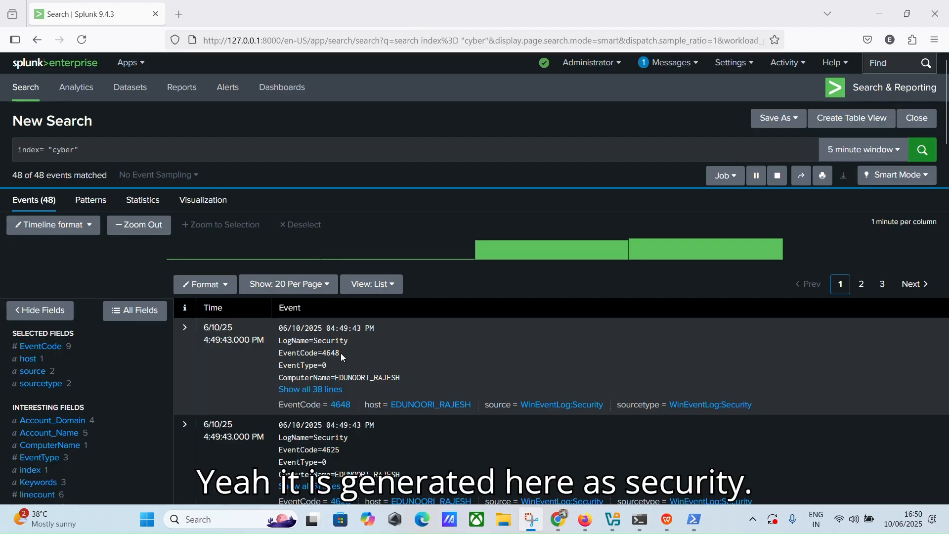
{"action": "left_click", "coordinate": [311, 394]}
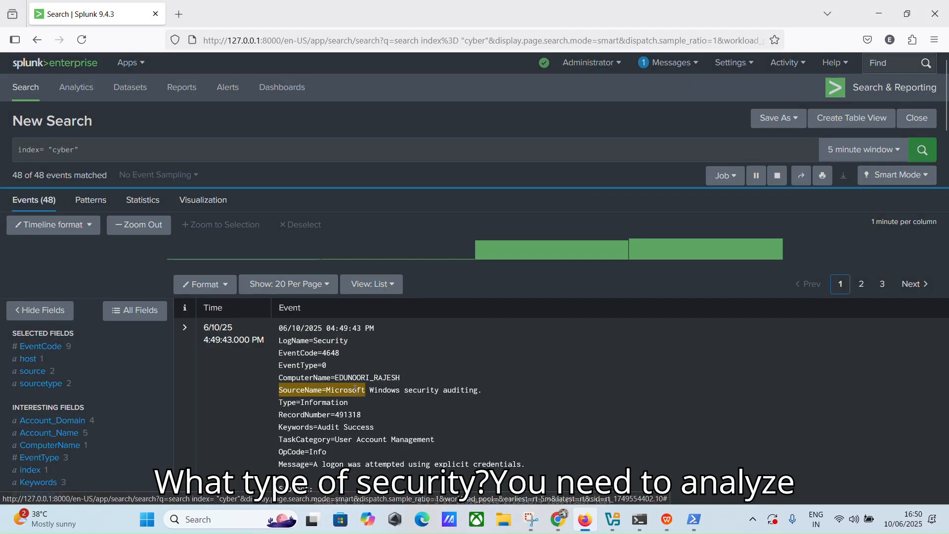
{"action": "scroll", "coordinate": [541, 378], "scroll_direction": "down", "scroll_amount": 1}
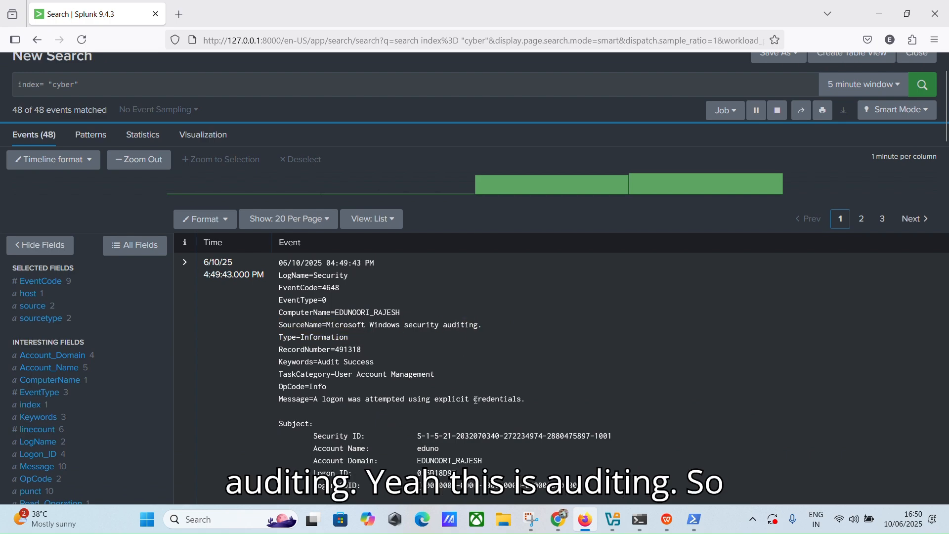
{"action": "scroll", "coordinate": [467, 362], "scroll_direction": "down", "scroll_amount": 10}
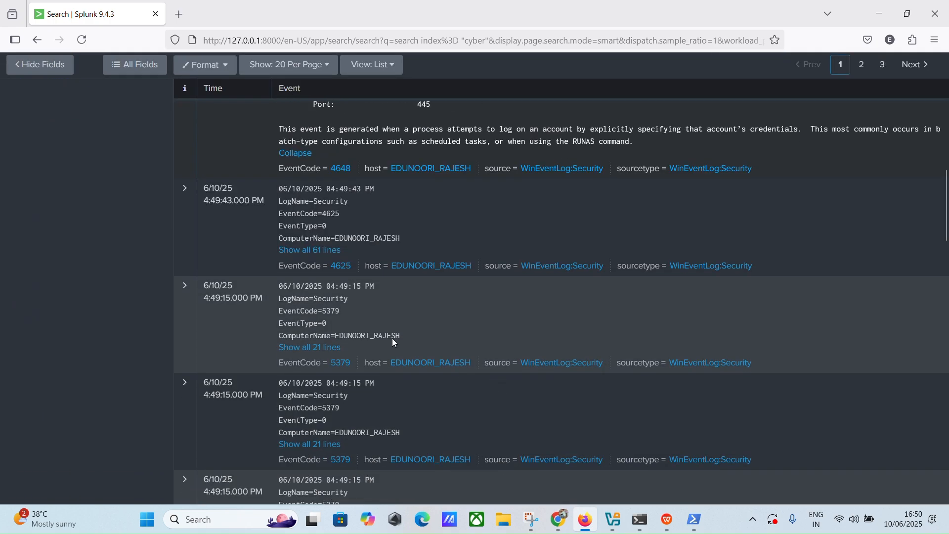
{"action": "scroll", "coordinate": [430, 370], "scroll_direction": "up", "scroll_amount": 10}
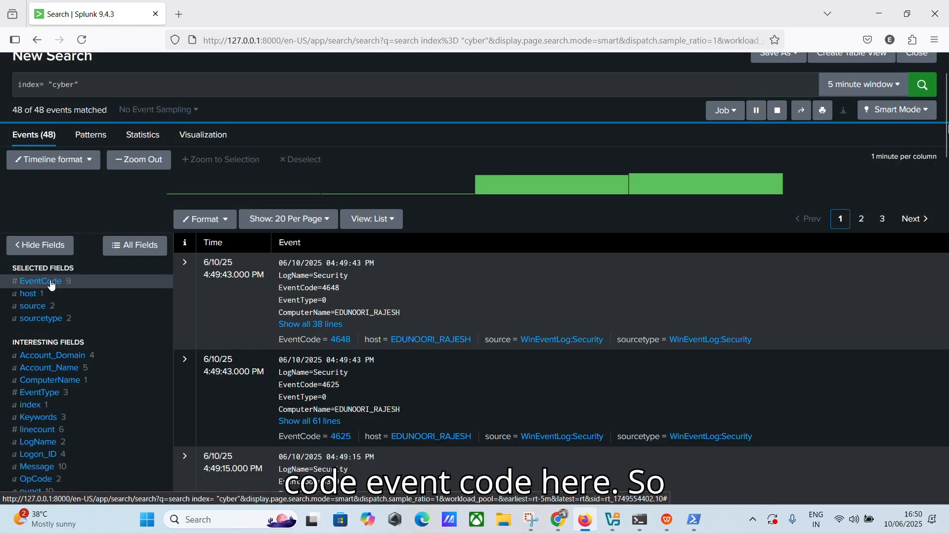
Step: Add EventCode=4625 from the EventCode field summary, checking PowerShell's failed logons, leaving one event
{"action": "left_click", "coordinate": [49, 283]}
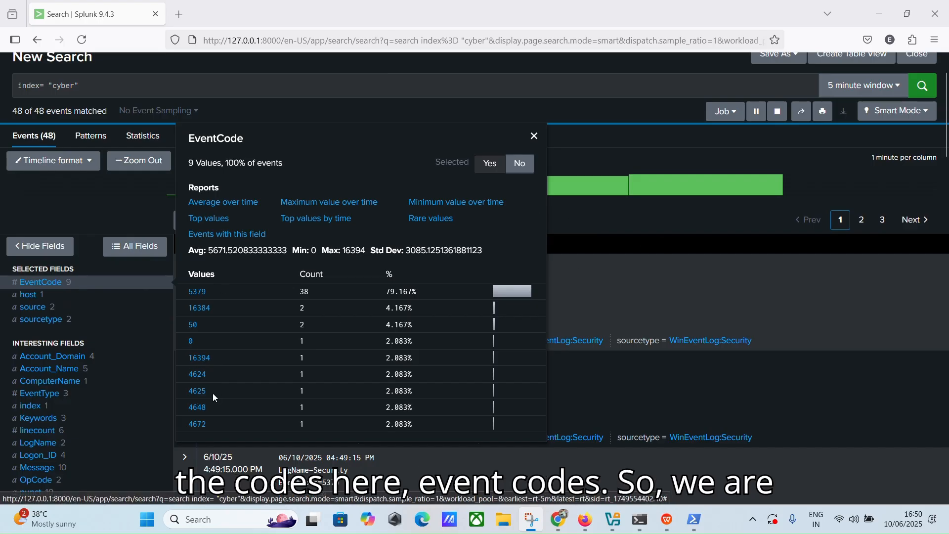
{"action": "left_click", "coordinate": [694, 519]}
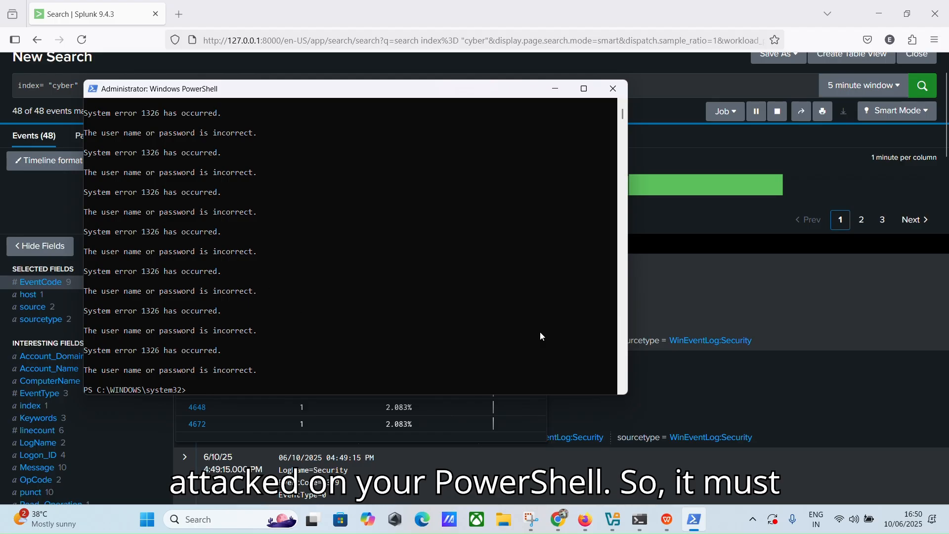
{"action": "left_click", "coordinate": [555, 89]}
{"action": "left_click", "coordinate": [195, 393]}
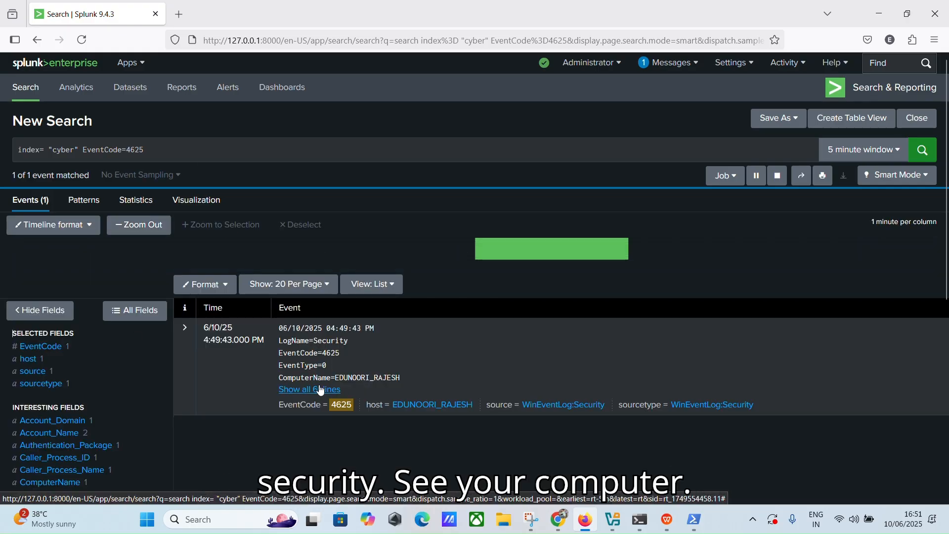
Step: Expand the 4625 event to all 61 lines, highlighting its security auditing SourceName and Audit Failure keyword
{"action": "left_click", "coordinate": [314, 391]}
{"action": "scroll", "coordinate": [402, 379], "scroll_direction": "down", "scroll_amount": 3}
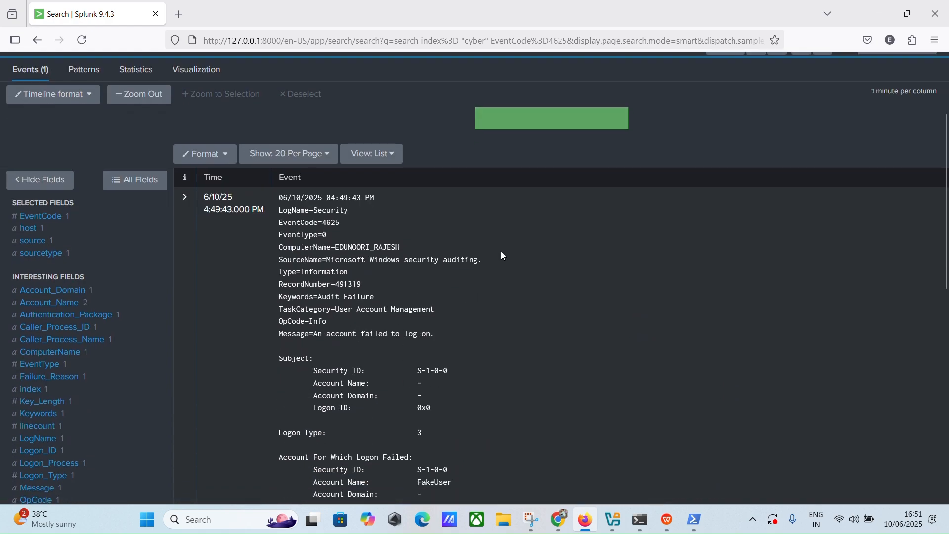
{"action": "left_click_drag", "start_coordinate": [500, 253], "coordinate": [340, 260]}
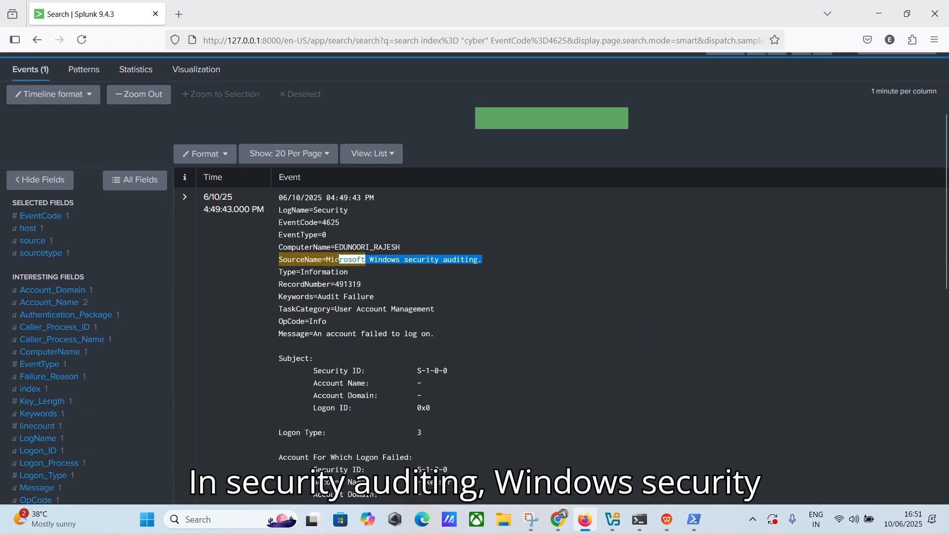
{"action": "left_click", "coordinate": [393, 290]}
{"action": "left_click_drag", "start_coordinate": [393, 294], "coordinate": [345, 296]}
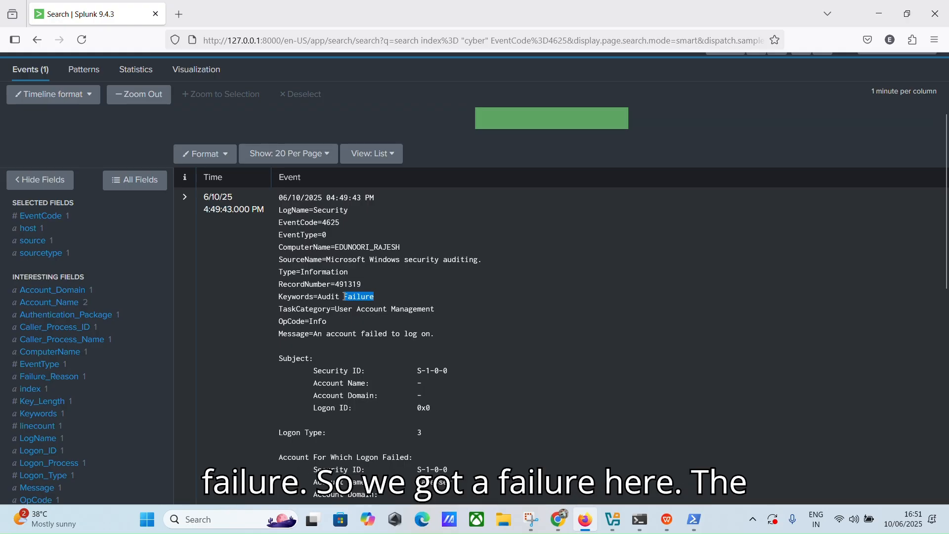
{"action": "left_click", "coordinate": [454, 294]}
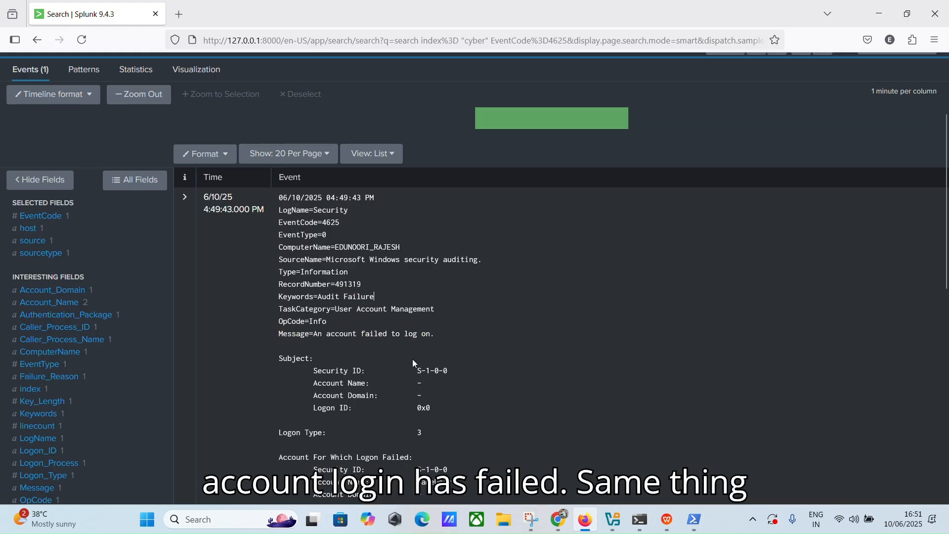
Step: Compare with the PowerShell error output, then scroll through the event's failure reason details
{"action": "left_click", "coordinate": [694, 519]}
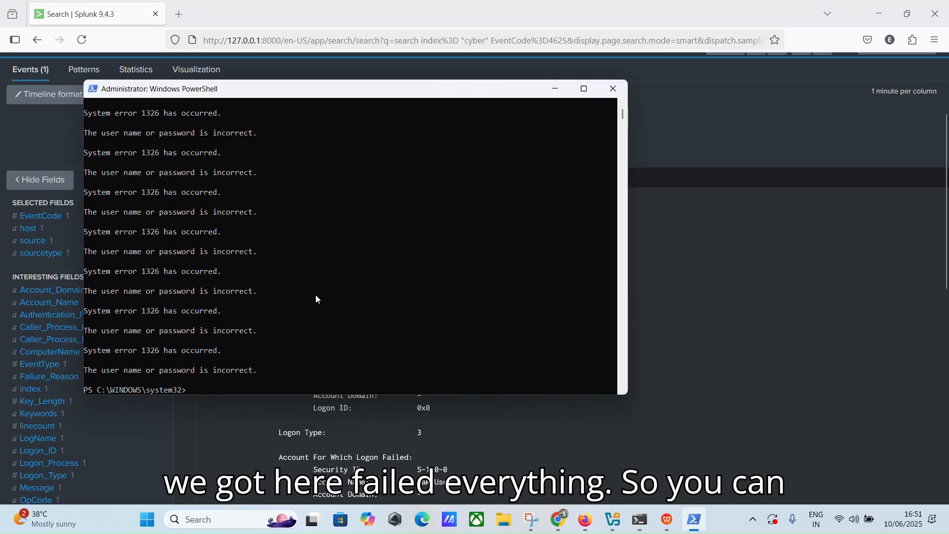
{"action": "left_click", "coordinate": [554, 89]}
{"action": "scroll", "coordinate": [499, 312], "scroll_direction": "down", "scroll_amount": 8}
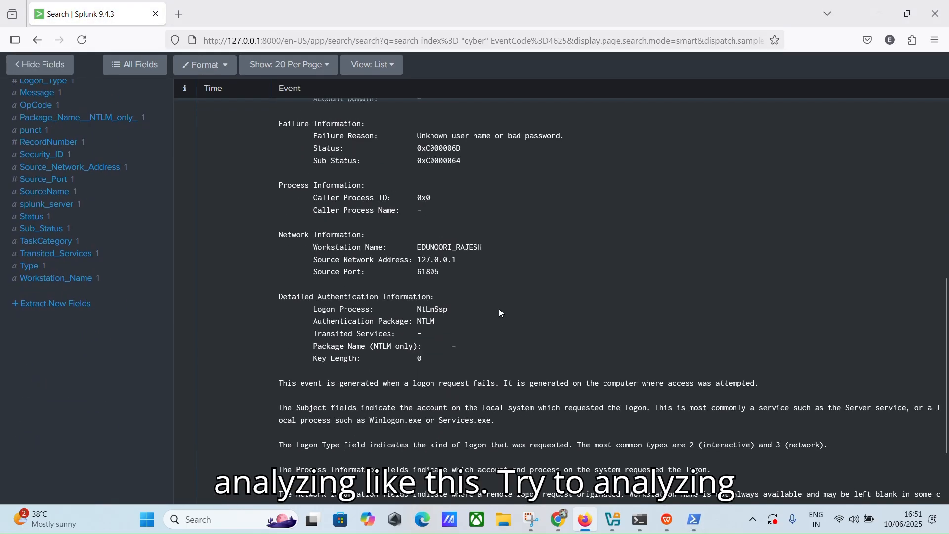
{"action": "scroll", "coordinate": [500, 311], "scroll_direction": "down", "scroll_amount": 2}
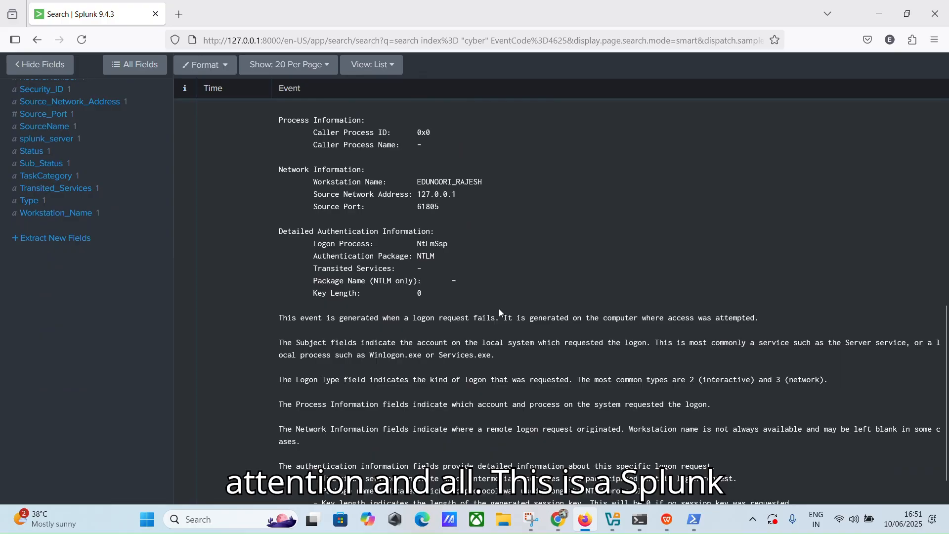
{"action": "scroll", "coordinate": [544, 365], "scroll_direction": "up", "scroll_amount": 12}
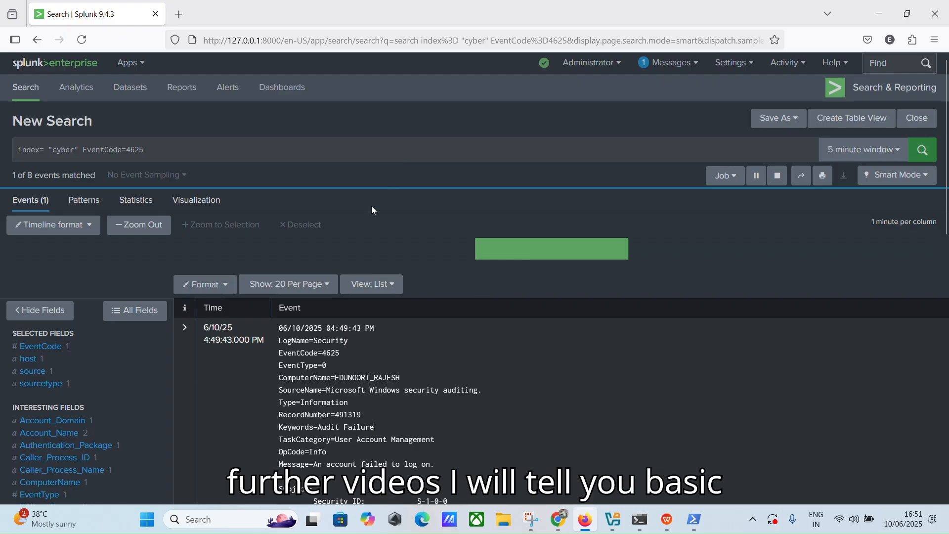
{"action": "left_click", "coordinate": [410, 20]}
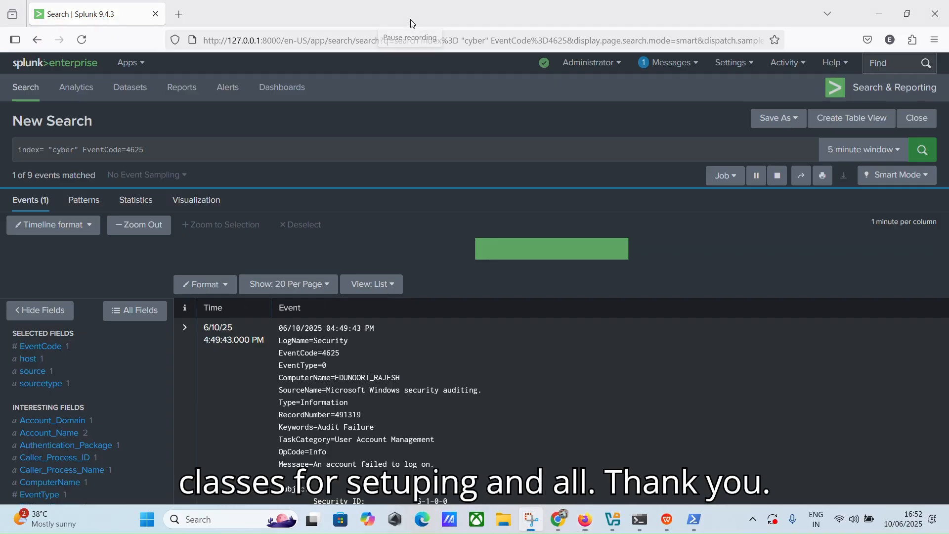